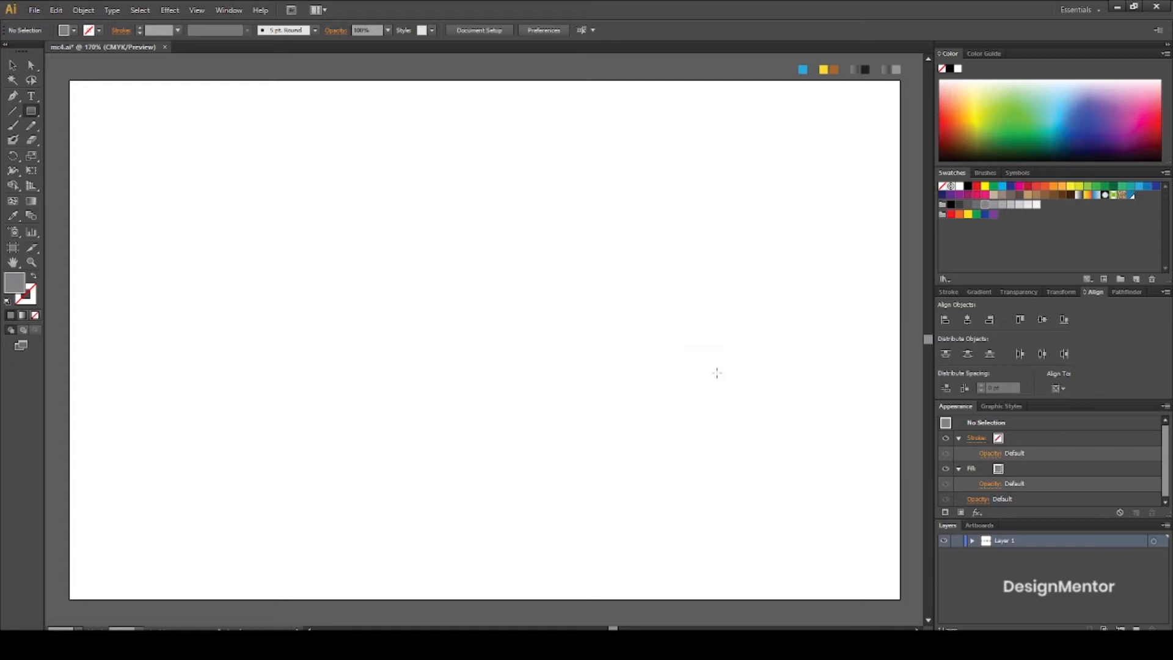
Center the 400 × 350 pt grey rectangle on the artboard, and move it up about 60 pt toward the upper edge
{"action": "left_click", "coordinate": [974, 322]}
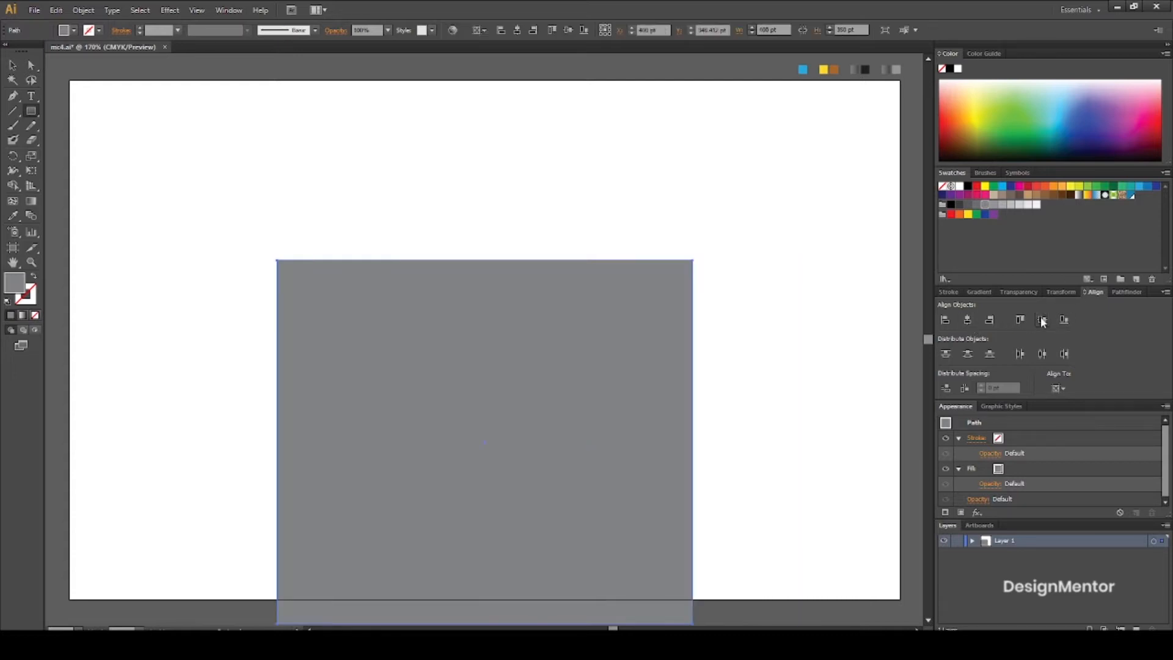
{"action": "left_click", "coordinate": [1043, 321]}
{"action": "key", "text": "v"}
{"action": "key", "text": "shift+Up"}
{"action": "key", "text": "shift+Up"}
{"action": "key", "text": "shift+Up"}
{"action": "key", "text": "shift+Up"}
{"action": "key", "text": "shift+Up"}
{"action": "key", "text": "shift+Up"}
{"action": "key", "text": "shift+Up"}
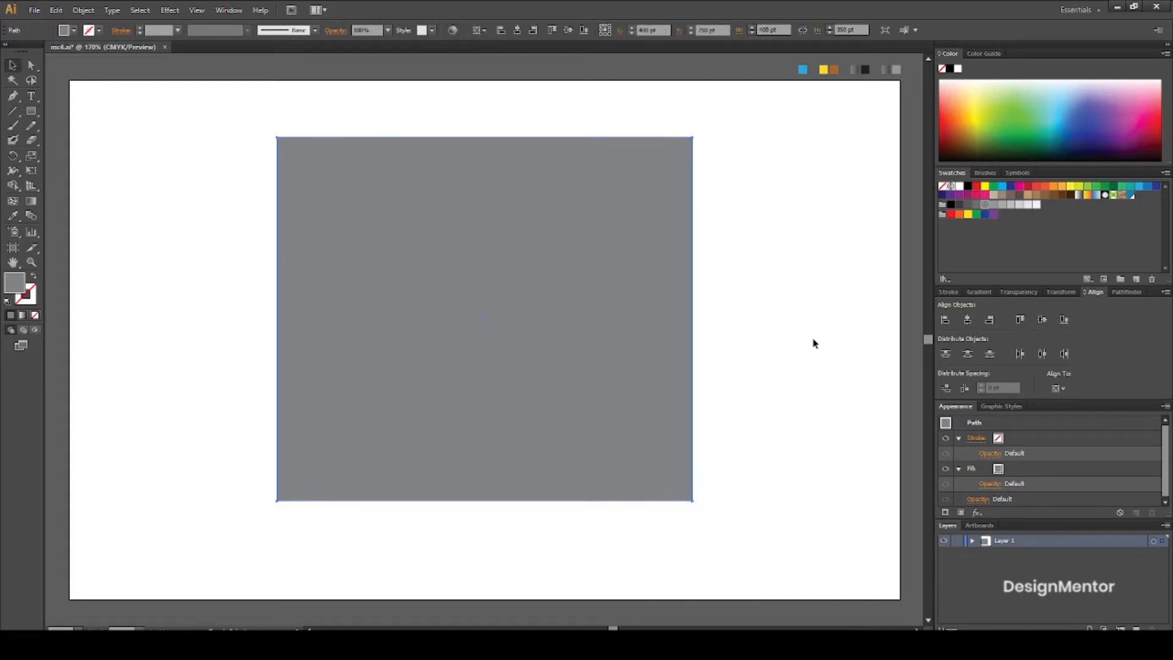
{"action": "key", "text": "shift+Down"}
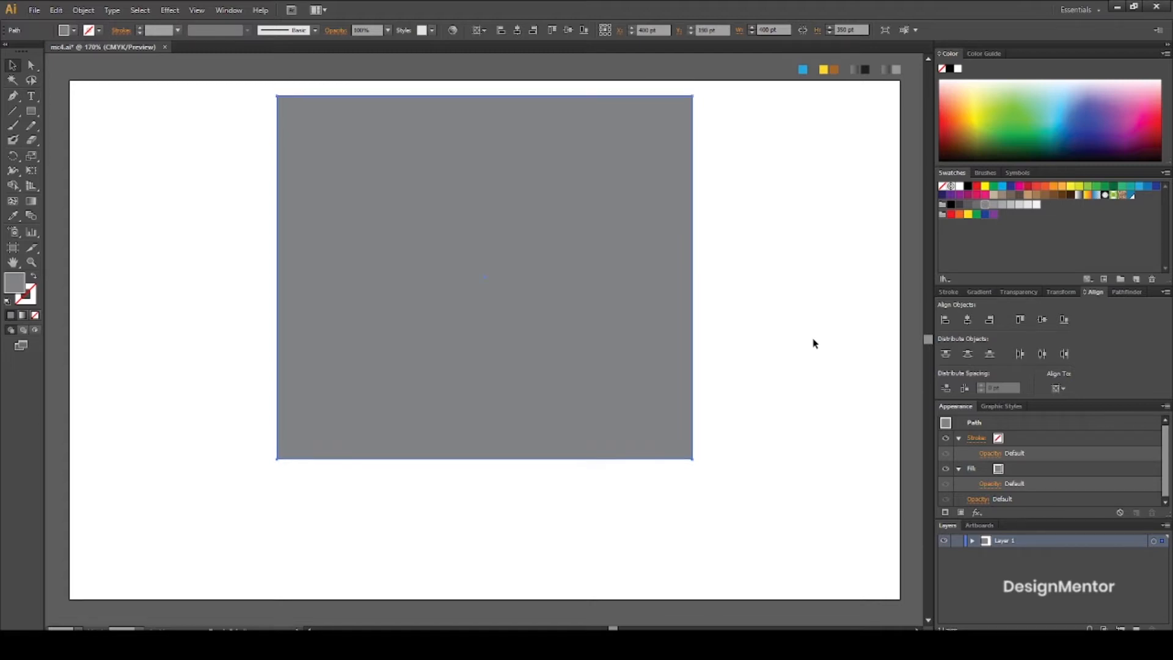
{"action": "left_click", "coordinate": [815, 343]}
Create a second grey rectangle, 400 pt wide and 100 pt high
{"action": "key", "text": "m"}
{"action": "left_click", "coordinate": [346, 532]}
{"action": "key", "text": "Tab"}
{"action": "type", "text": "100"}
{"action": "key", "text": "Return"}
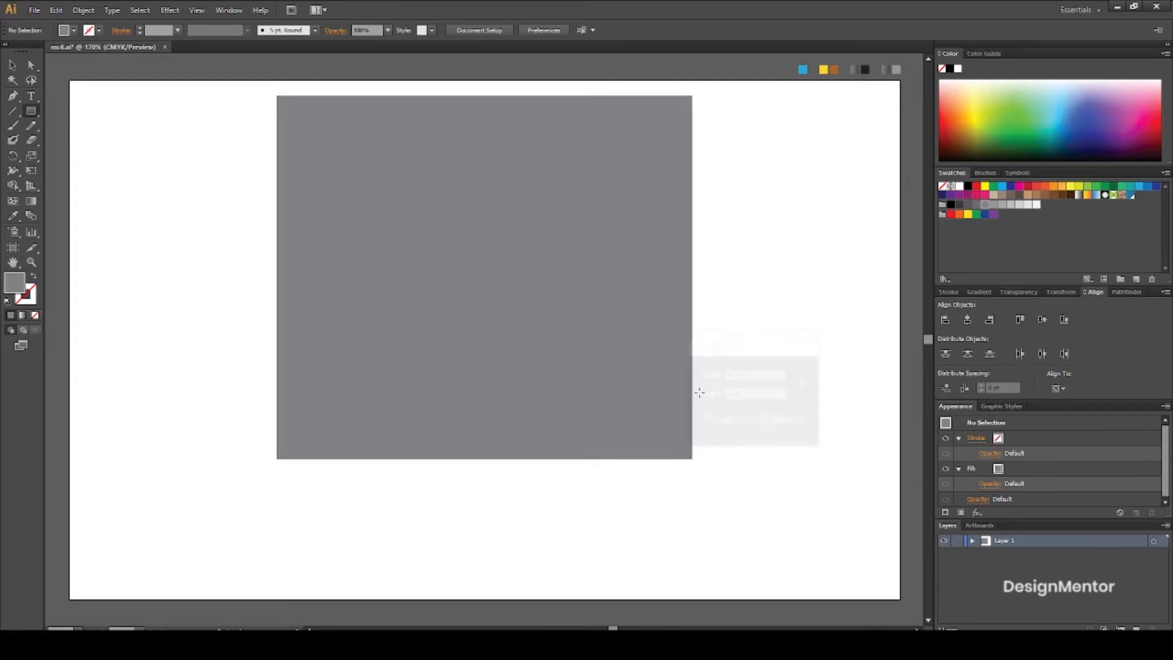
Center the 400 × 100 pt rectangle on the artboard and move it down 170 pt, just below the large rectangle
{"action": "left_click", "coordinate": [968, 319]}
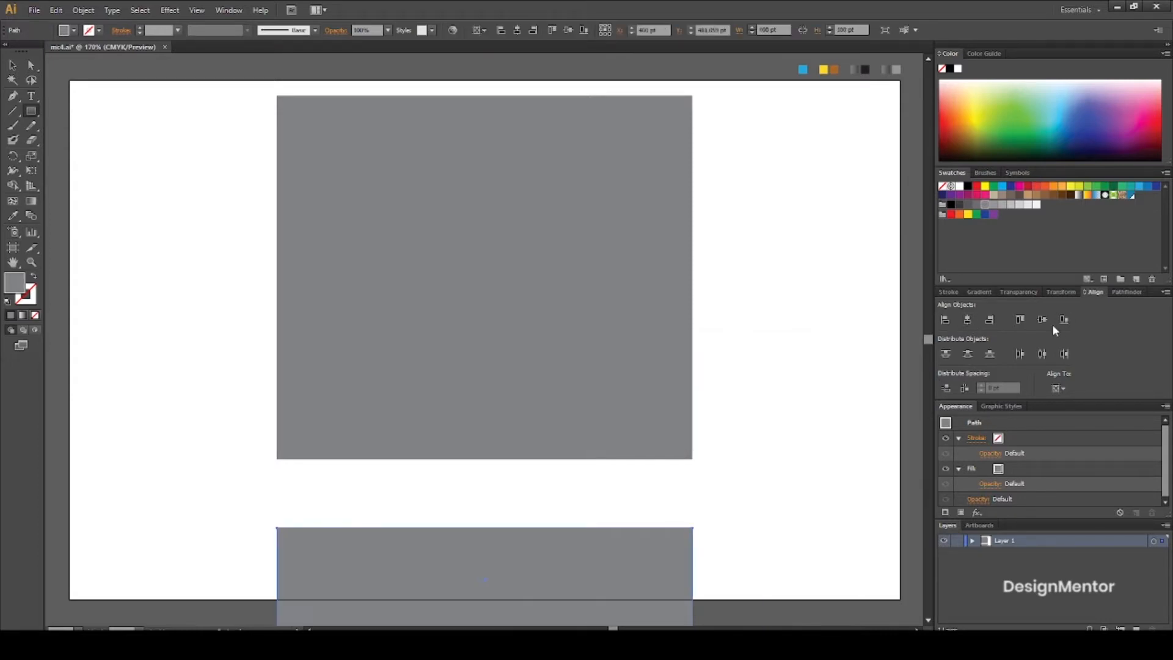
{"action": "left_click", "coordinate": [1041, 320]}
{"action": "key", "text": "v"}
{"action": "key", "text": "shift+Down"}
{"action": "key", "text": "shift+Down"}
{"action": "key", "text": "shift+Down"}
{"action": "key", "text": "shift+Down"}
{"action": "key", "text": "shift+Down"}
{"action": "key", "text": "shift+Down"}
{"action": "key", "text": "shift+Down"}
{"action": "key", "text": "shift+Down"}
{"action": "key", "text": "shift+Down"}
{"action": "key", "text": "shift+Down"}
{"action": "key", "text": "shift+Down"}
{"action": "key", "text": "shift+Down"}
{"action": "key", "text": "shift+Down"}
{"action": "key", "text": "shift+Down"}
{"action": "key", "text": "shift+Down"}
{"action": "key", "text": "shift+Down"}
{"action": "key", "text": "shift+Down"}
{"action": "key", "text": "shift+Down"}
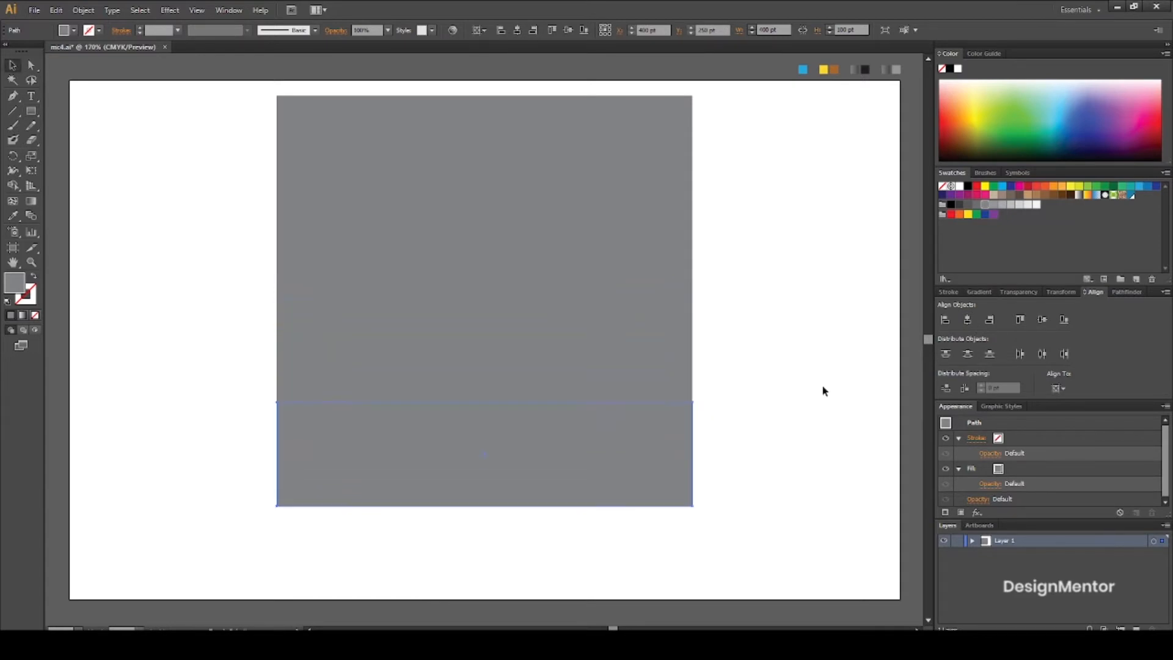
{"action": "key", "text": "shift+Up"}
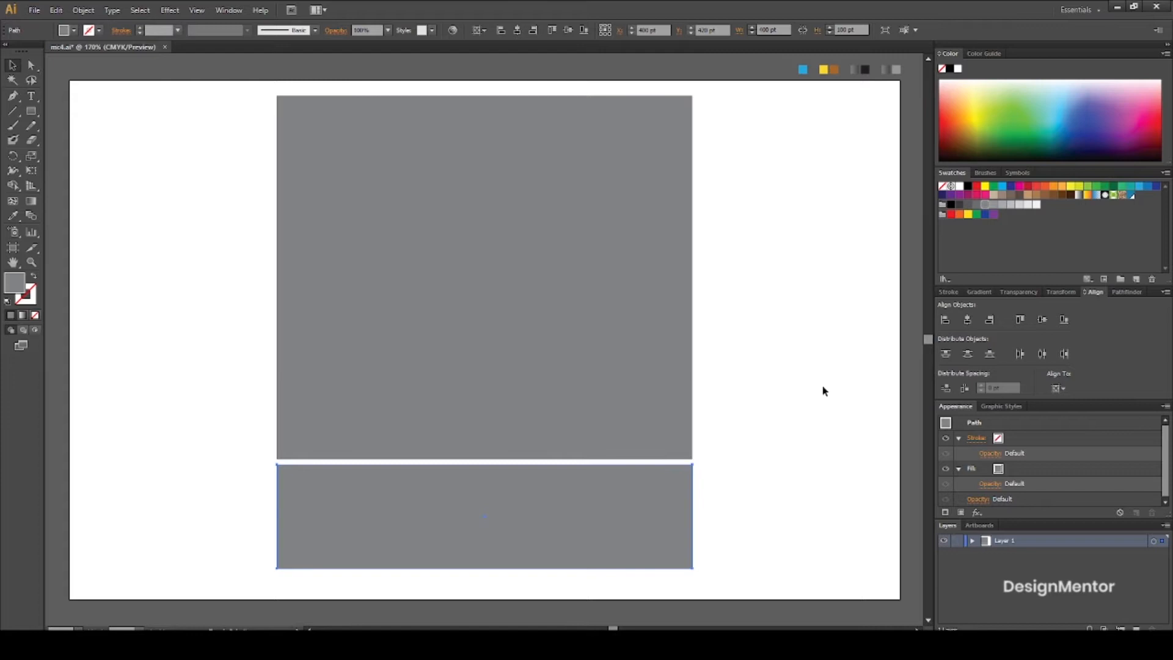
Copy the lower grey rectangle and paste the duplicate exactly on top of the original
{"action": "left_click", "coordinate": [798, 393]}
{"action": "left_click", "coordinate": [518, 291]}
{"action": "left_click", "coordinate": [55, 11]}
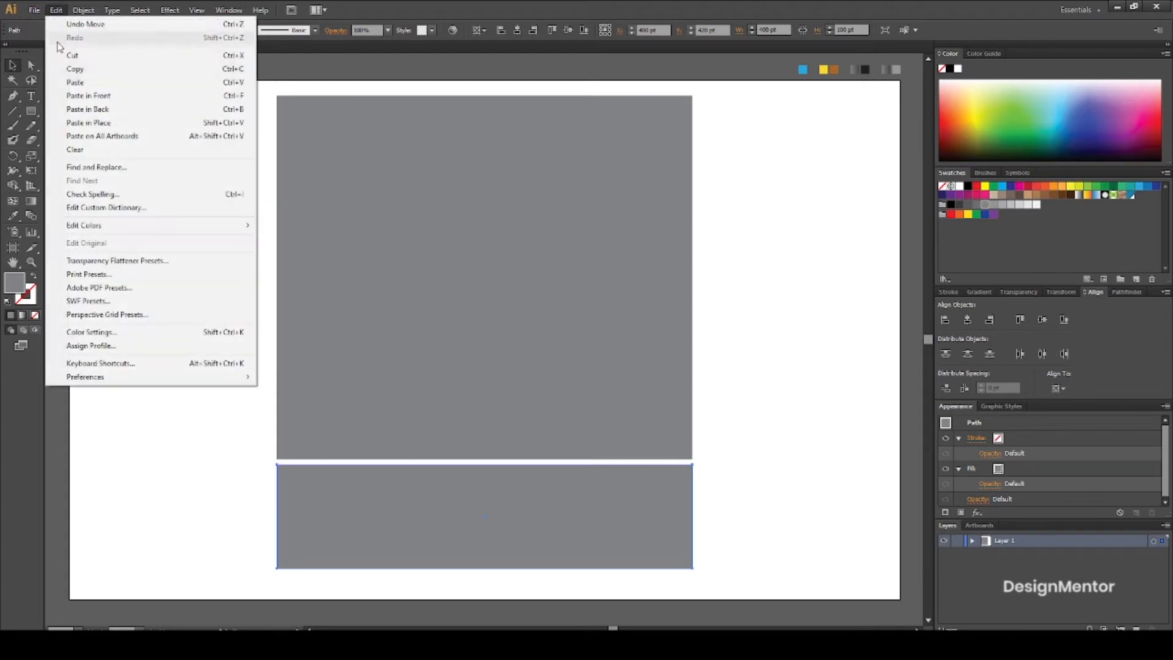
{"action": "left_click", "coordinate": [74, 69]}
{"action": "left_click", "coordinate": [56, 10]}
{"action": "left_click", "coordinate": [97, 82]}
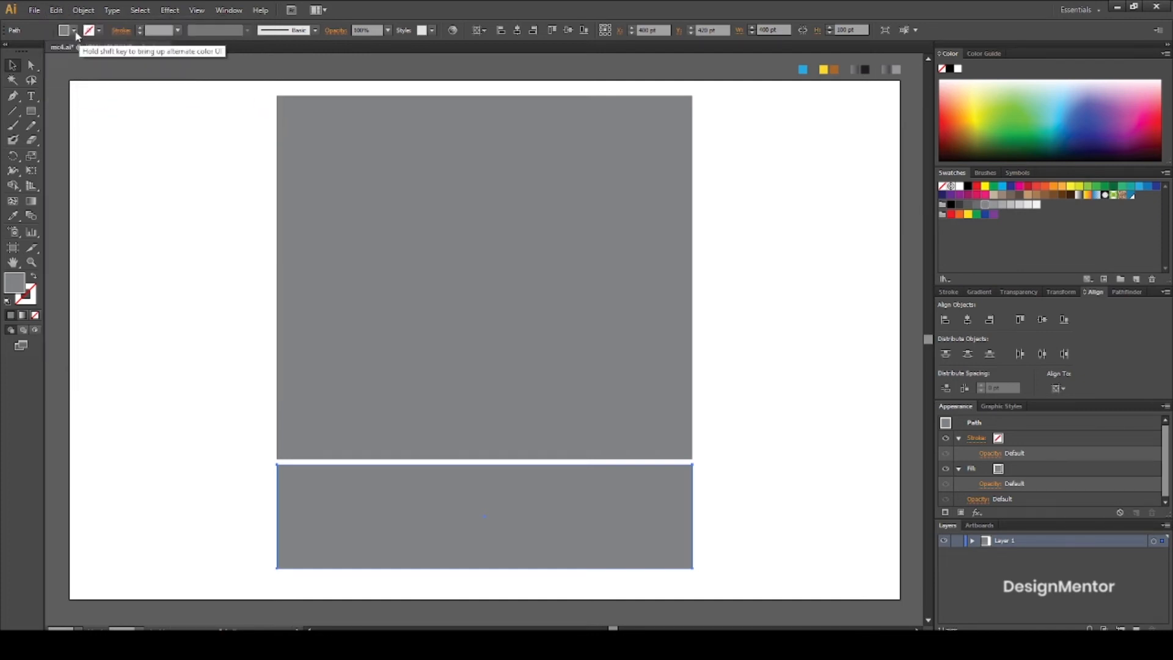
Fill the pasted rectangle with a darker grey swatch
{"action": "left_click", "coordinate": [73, 30]}
{"action": "left_click", "coordinate": [42, 86]}
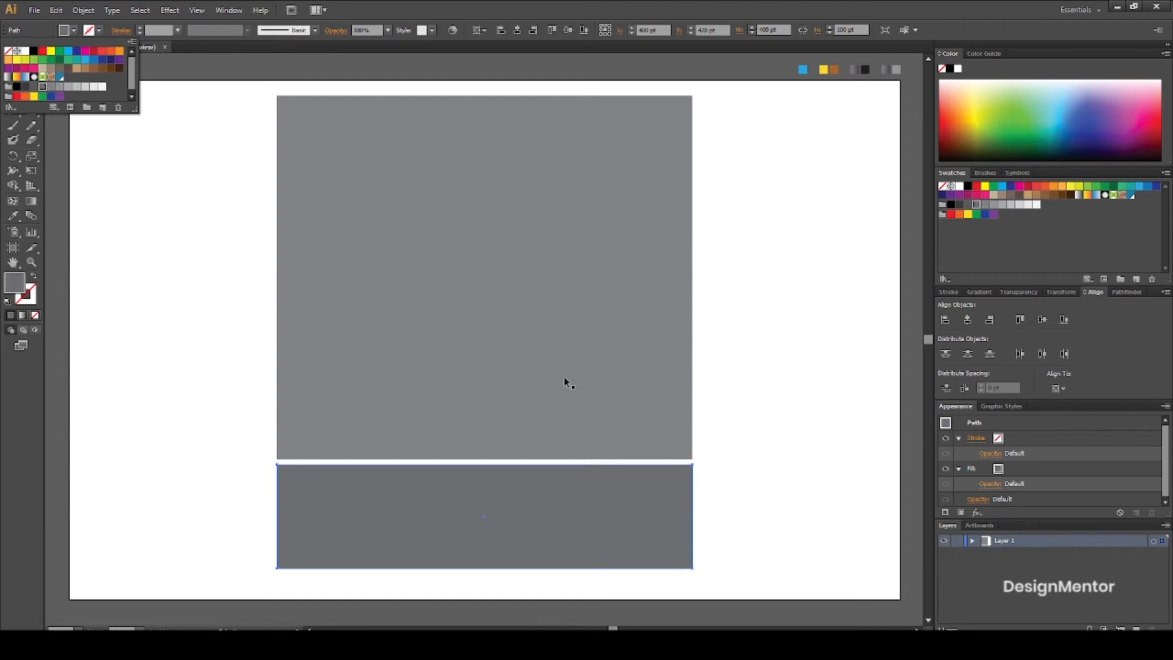
{"action": "left_click", "coordinate": [700, 485]}
Resize the darker rectangle about its center to 370 pt wide and 70 pt high
{"action": "left_click", "coordinate": [665, 493]}
{"action": "left_click", "coordinate": [781, 29]}
{"action": "type", "text": "370"}
{"action": "key", "text": "Tab"}
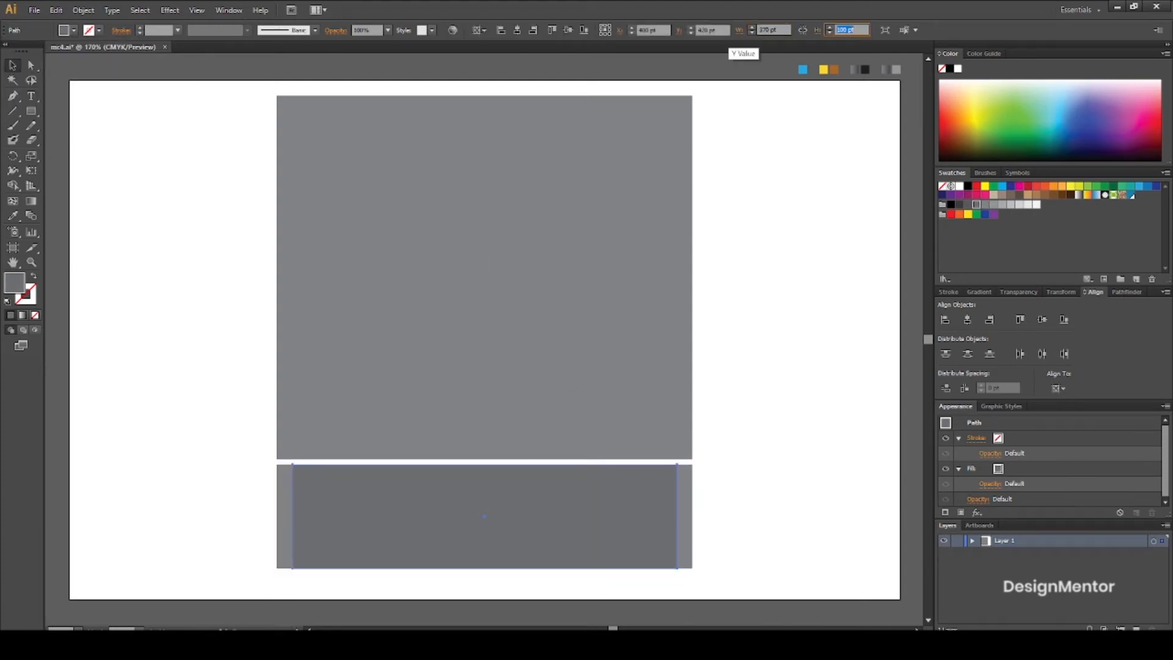
{"action": "type", "text": "70"}
{"action": "key", "text": "Return"}
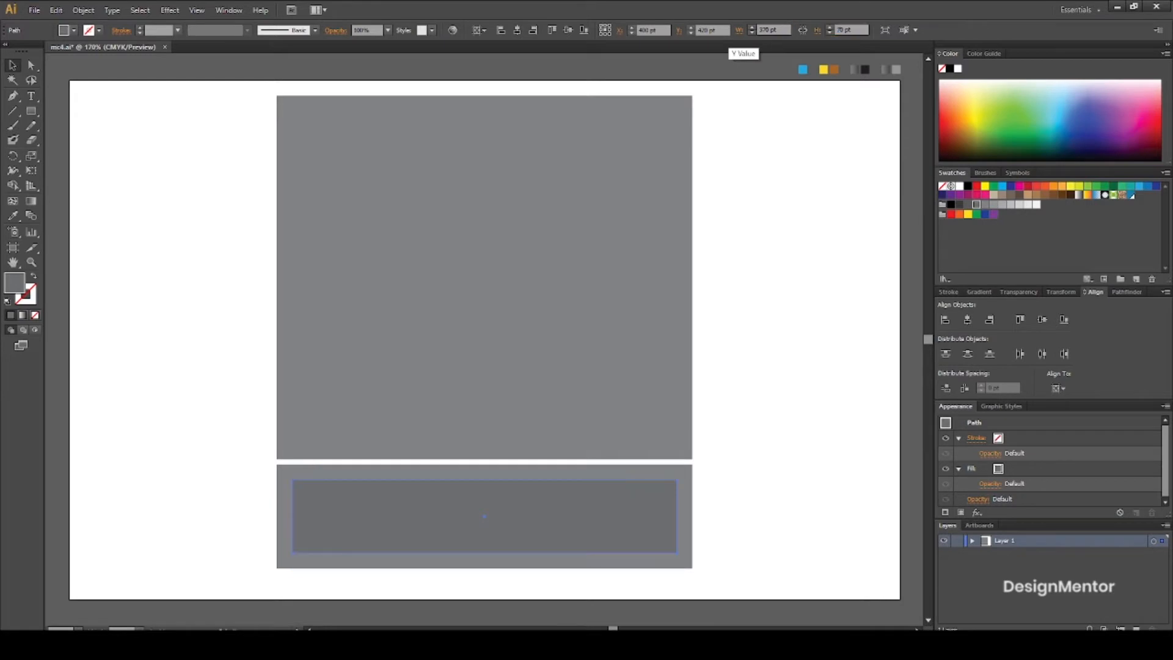
Subtract the darker inner rectangle from the lower grey rectangle with Minus Front, leaving a hollow frame
{"action": "left_click", "coordinate": [698, 501]}
{"action": "left_click", "coordinate": [683, 475]}
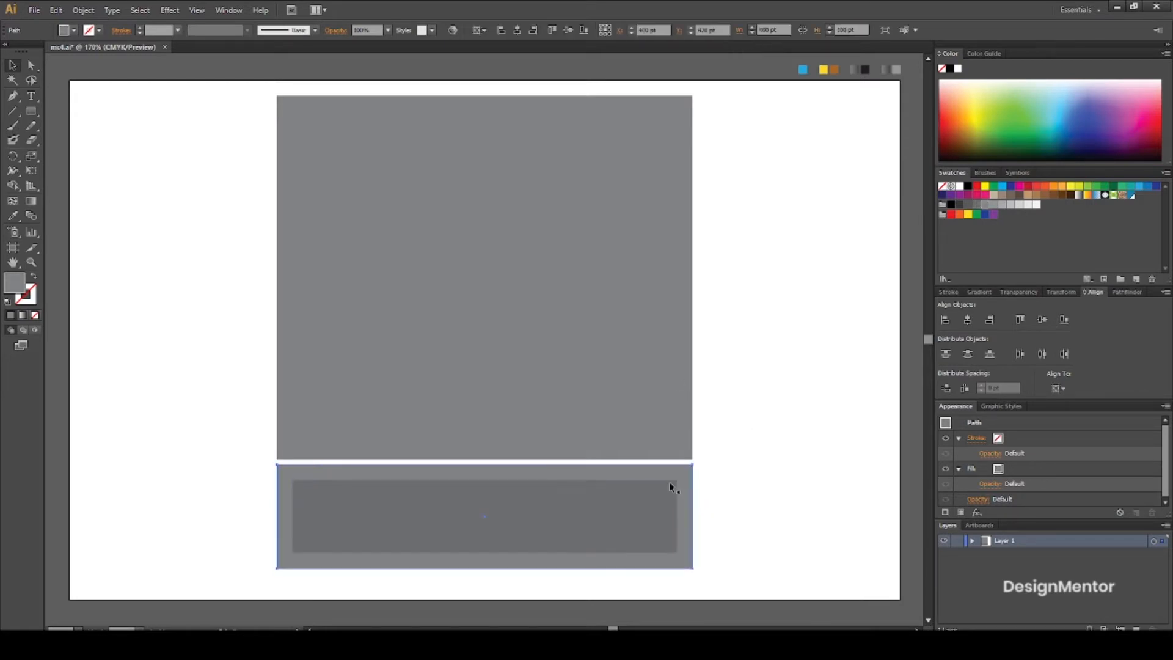
{"action": "left_click", "coordinate": [627, 502], "text": "shift"}
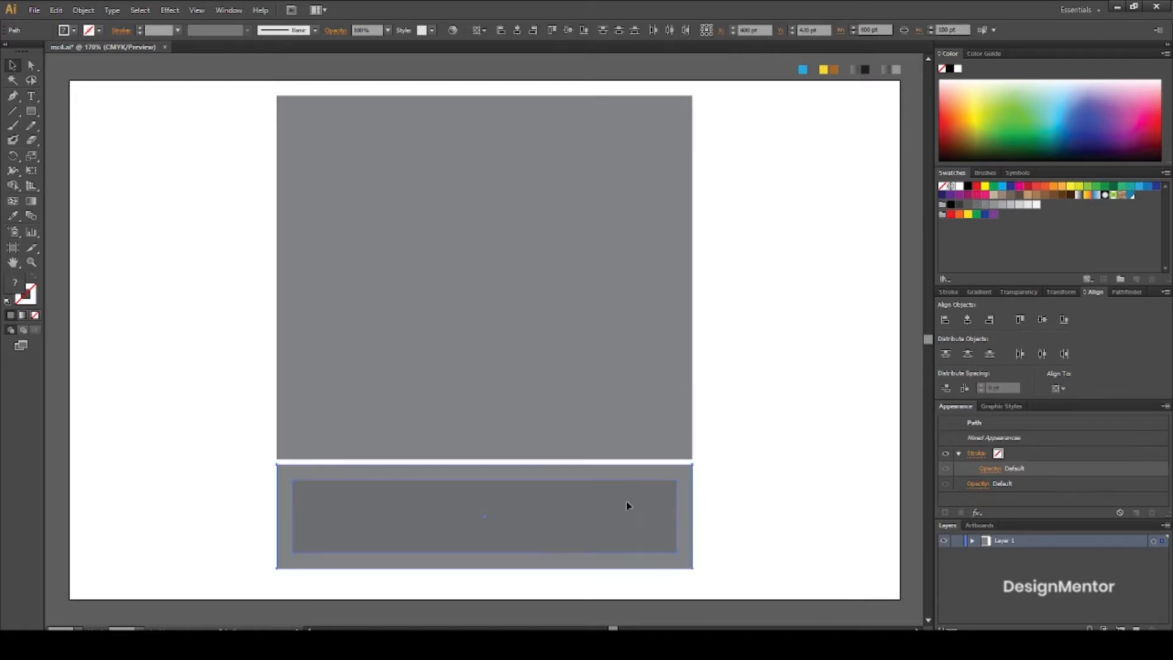
{"action": "left_click", "coordinate": [1122, 292]}
{"action": "left_click", "coordinate": [968, 319]}
{"action": "left_click", "coordinate": [811, 393]}
Add the letter "M" as black text beside the large grey rectangle
{"action": "left_click", "coordinate": [32, 96]}
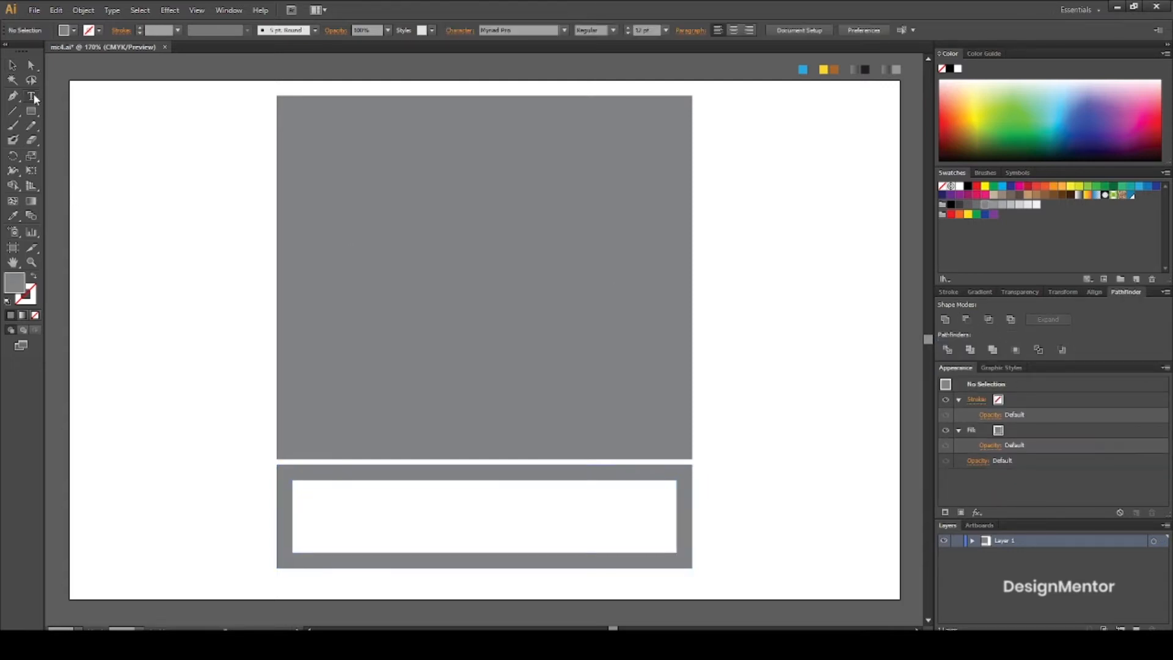
{"action": "left_click", "coordinate": [73, 30]}
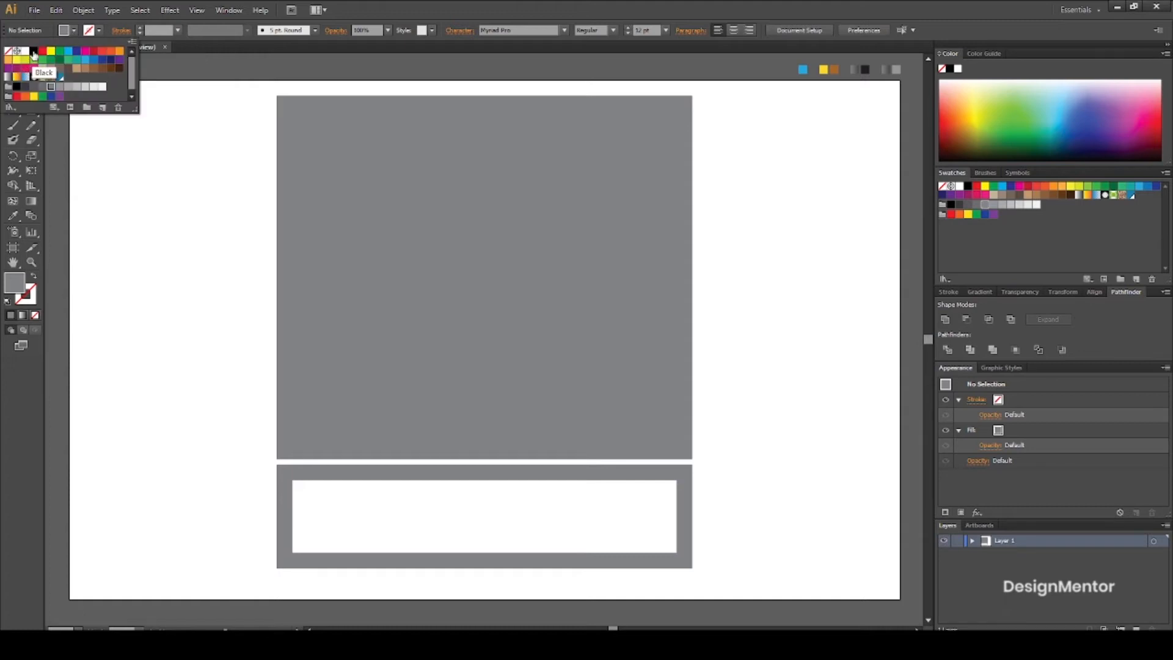
{"action": "left_click", "coordinate": [33, 51]}
{"action": "left_click", "coordinate": [212, 247]}
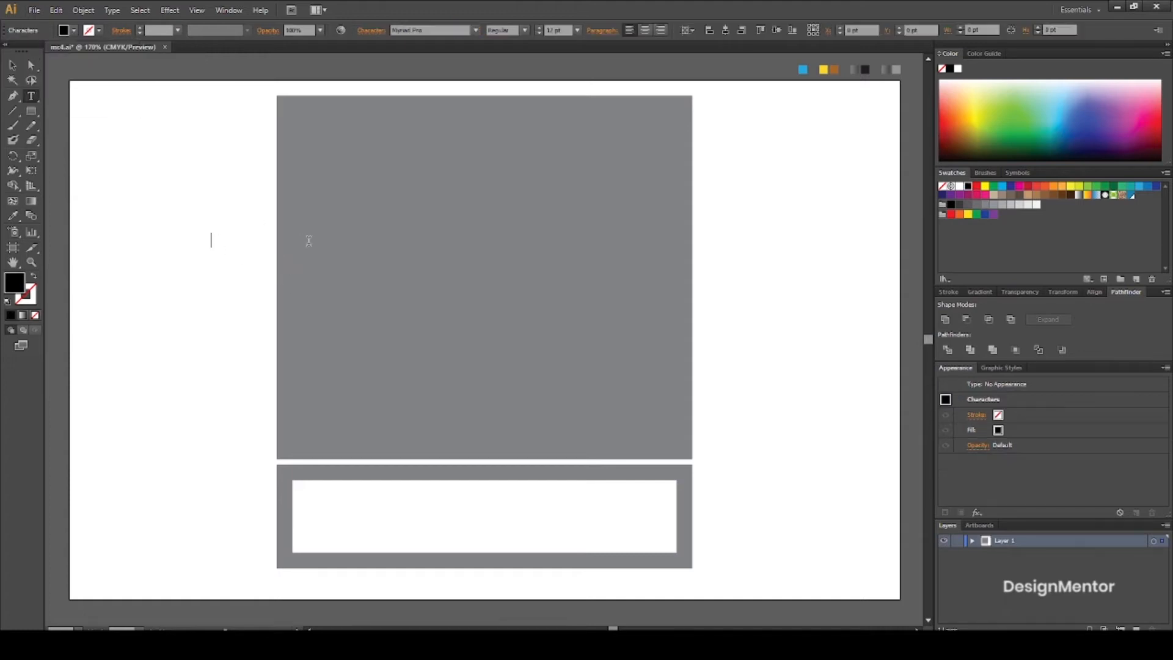
{"action": "type", "text": "M"}
Set the letter M in the McLawsuit font at 250 pt
{"action": "key", "text": "ctrl+a"}
{"action": "left_click", "coordinate": [436, 31]}
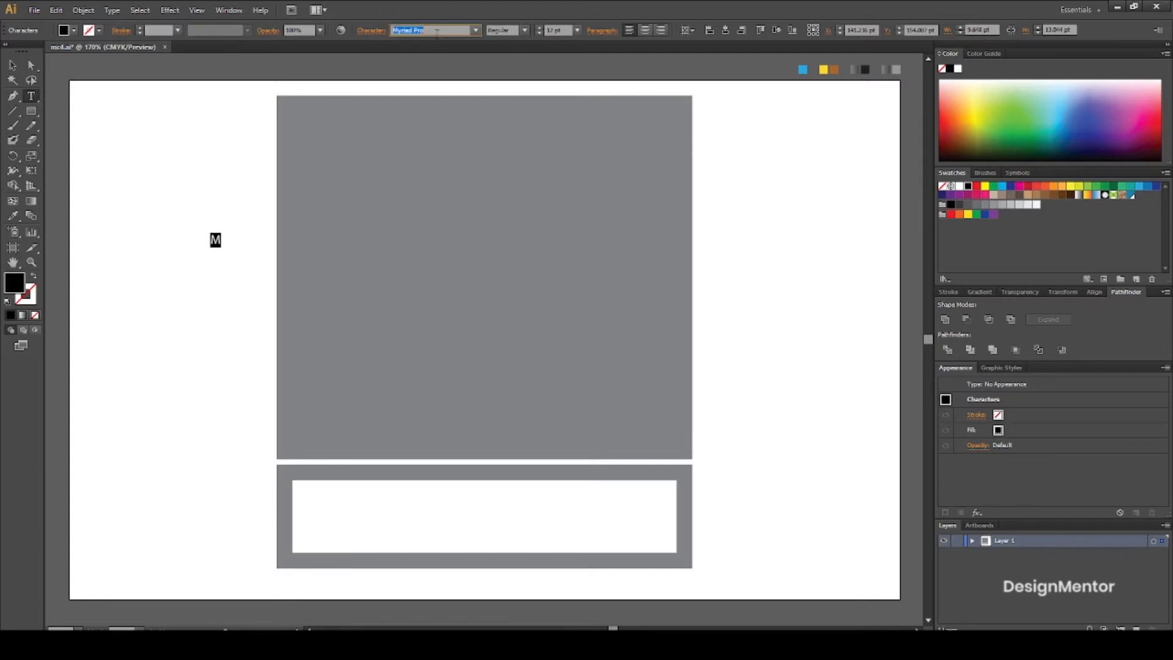
{"action": "type", "text": "McLaren"}
{"action": "key", "text": "Return"}
{"action": "left_click", "coordinate": [565, 29]}
{"action": "type", "text": "24"}
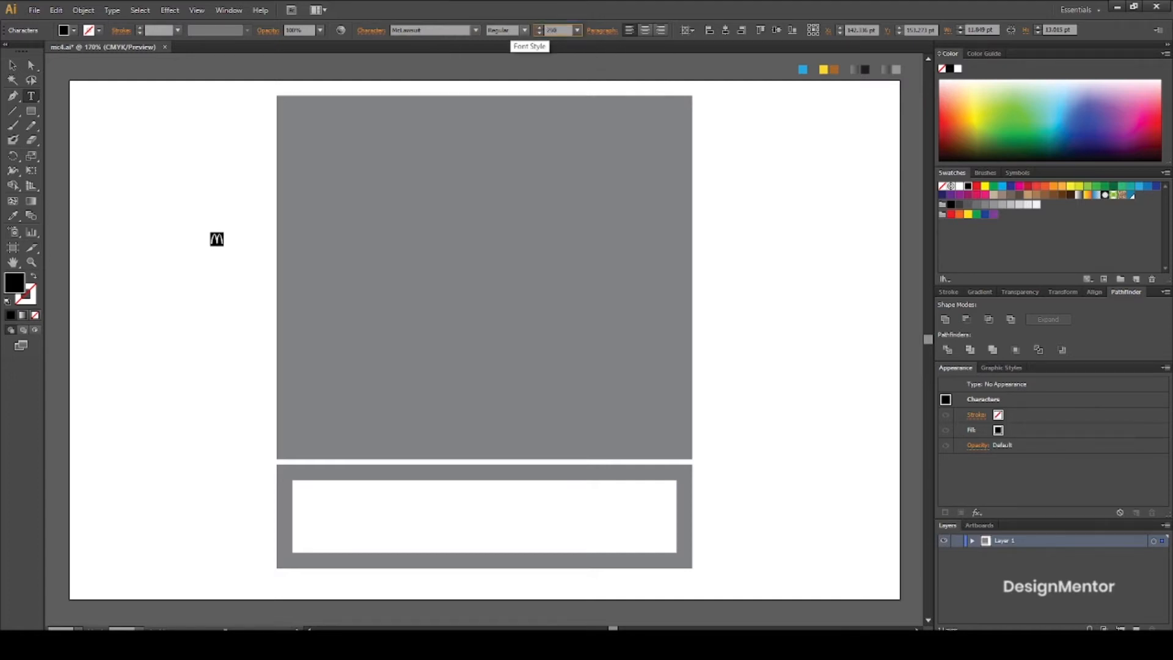
{"action": "key", "text": "Return"}
{"action": "left_click", "coordinate": [12, 64]}
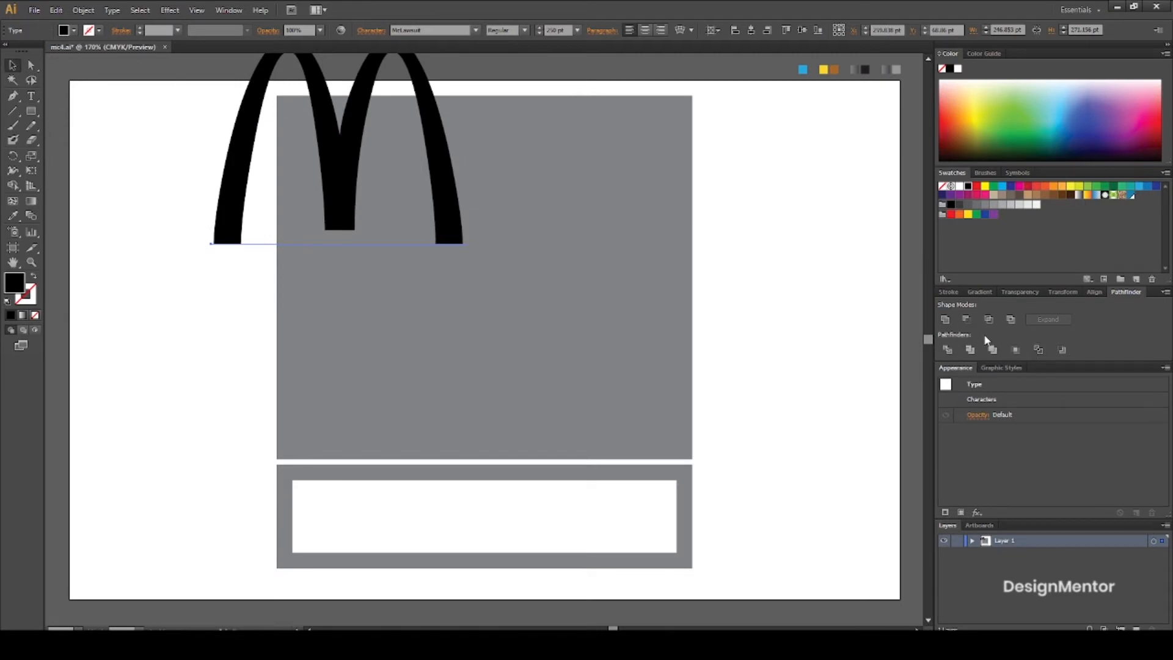
Center the M on the artboard and move it up 100 pt within the large rectangle
{"action": "left_click", "coordinate": [1095, 292]}
{"action": "left_click", "coordinate": [968, 320]}
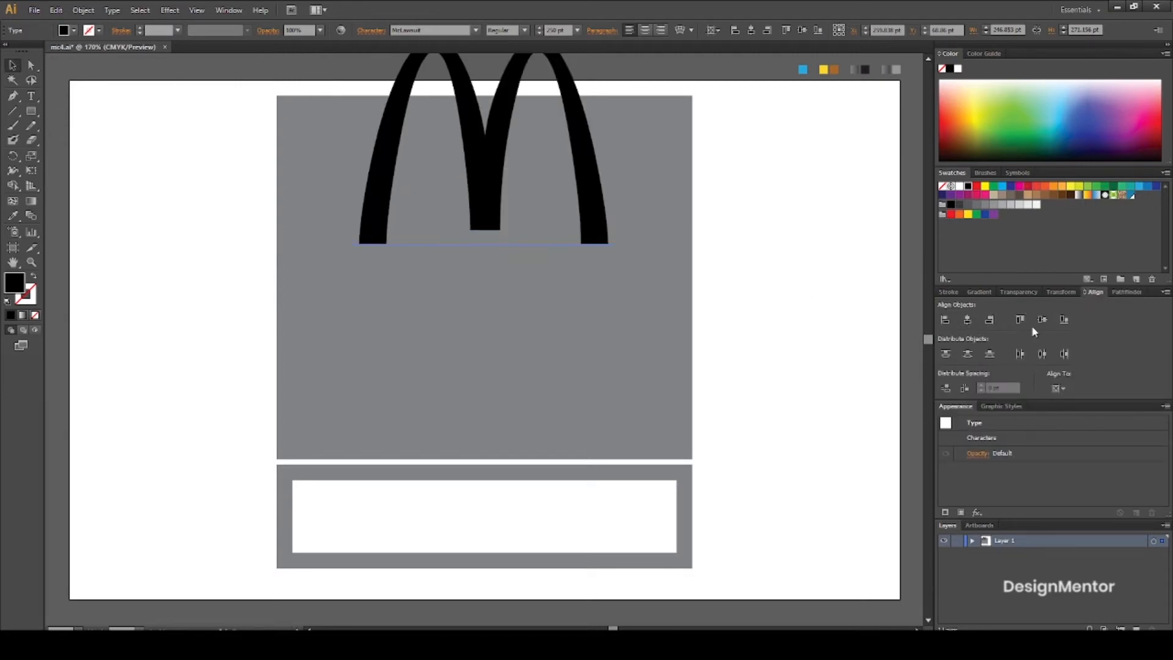
{"action": "left_click", "coordinate": [1040, 319]}
{"action": "left_click", "coordinate": [852, 306]}
{"action": "left_click", "coordinate": [595, 366]}
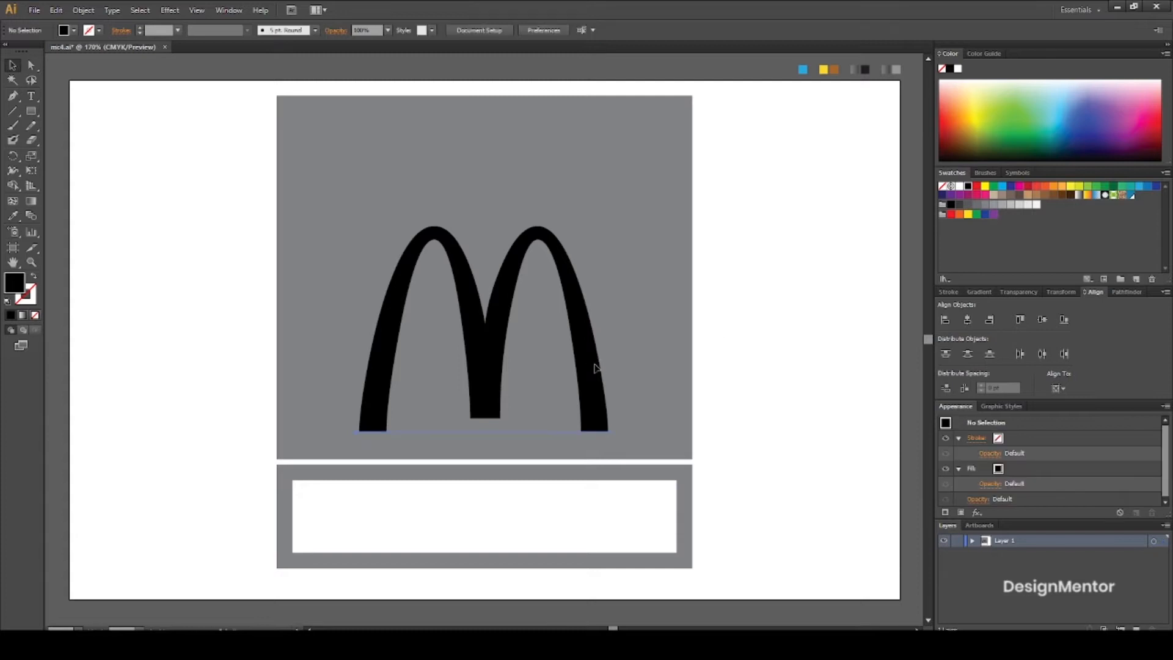
{"action": "key", "text": "shift+Up"}
{"action": "key", "text": "shift+Up"}
{"action": "key", "text": "shift+Up"}
{"action": "key", "text": "shift+Up"}
{"action": "key", "text": "shift+Up"}
{"action": "key", "text": "shift+Up"}
{"action": "key", "text": "shift+Up"}
{"action": "key", "text": "shift+Up"}
{"action": "key", "text": "shift+Up"}
{"action": "key", "text": "shift+Up"}
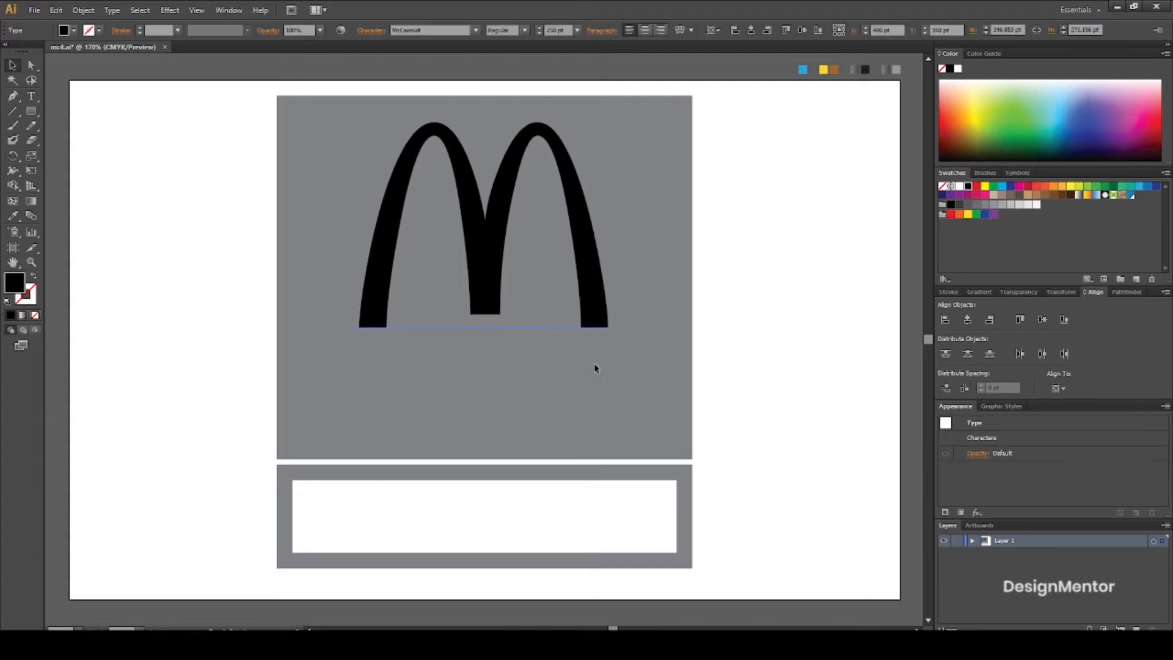
Enlarge the M to a font size of 260 pt
{"action": "left_click", "coordinate": [816, 341]}
{"action": "left_click", "coordinate": [598, 297]}
{"action": "left_click", "coordinate": [557, 30]}
{"action": "type", "text": "260"}
{"action": "key", "text": "Return"}
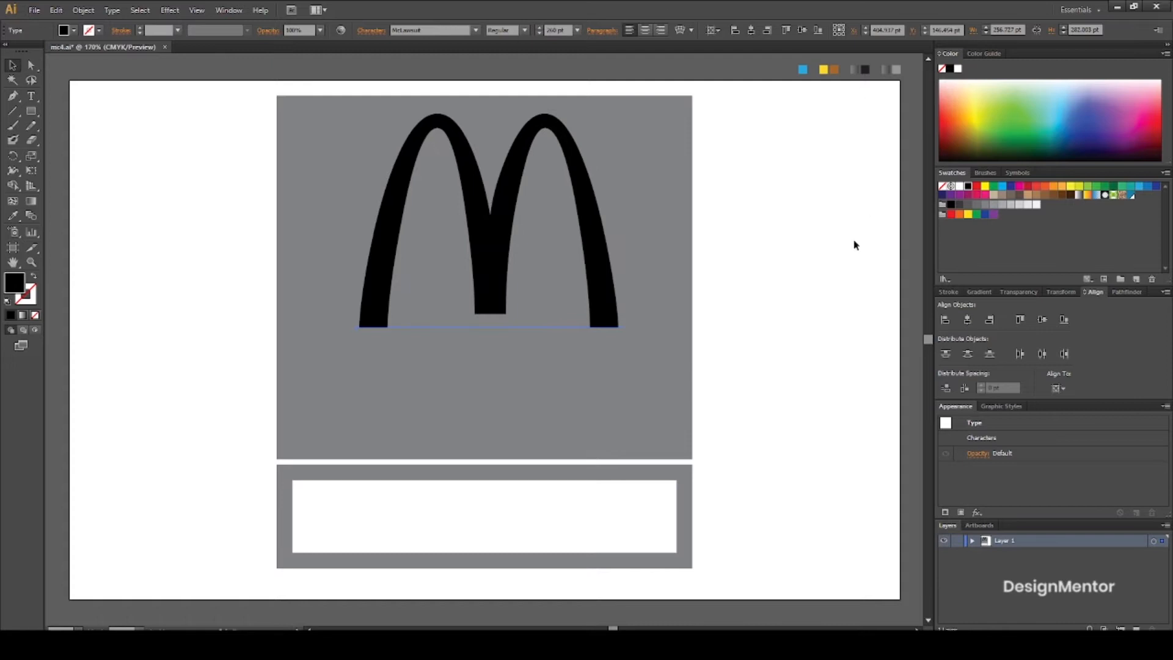
Recenter the enlarged M on the artboard both ways, and move it up 100 pt within the large rectangle
{"action": "left_click", "coordinate": [967, 319]}
{"action": "left_click", "coordinate": [1043, 319]}
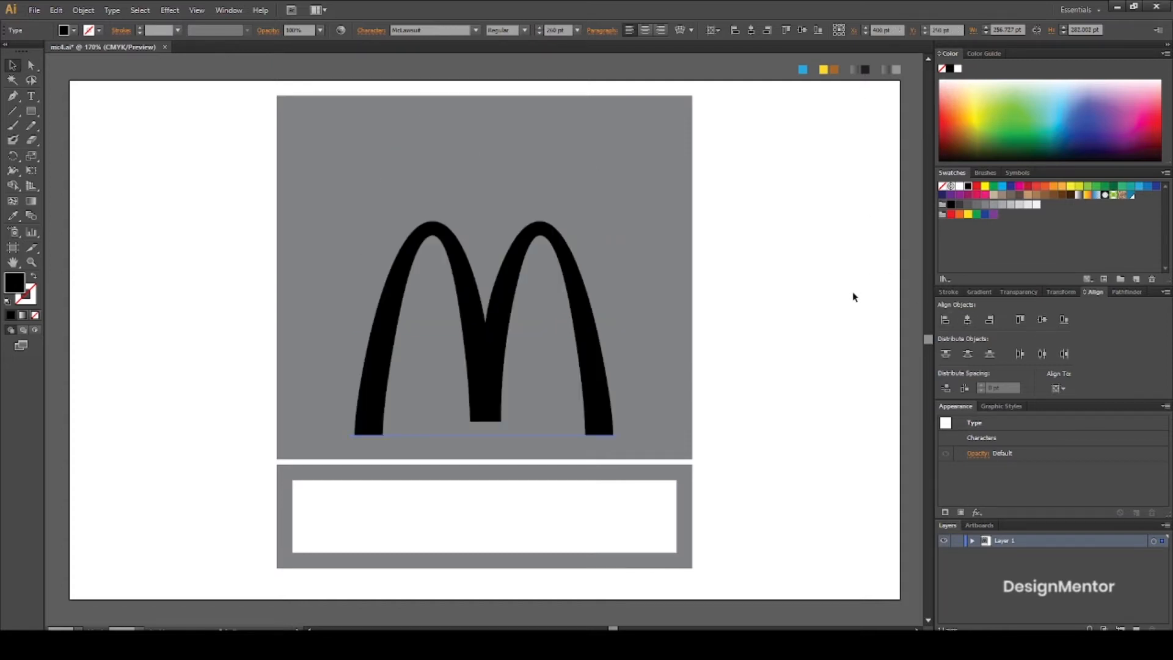
{"action": "left_click", "coordinate": [839, 290]}
{"action": "left_click", "coordinate": [589, 377]}
{"action": "key", "text": "shift+Up"}
{"action": "key", "text": "shift+Up"}
{"action": "key", "text": "shift+Up"}
{"action": "key", "text": "shift+Up"}
{"action": "key", "text": "shift+Up"}
{"action": "key", "text": "shift+Up"}
{"action": "key", "text": "shift+Up"}
{"action": "key", "text": "shift+Up"}
{"action": "key", "text": "shift+Up"}
{"action": "key", "text": "shift+Up"}
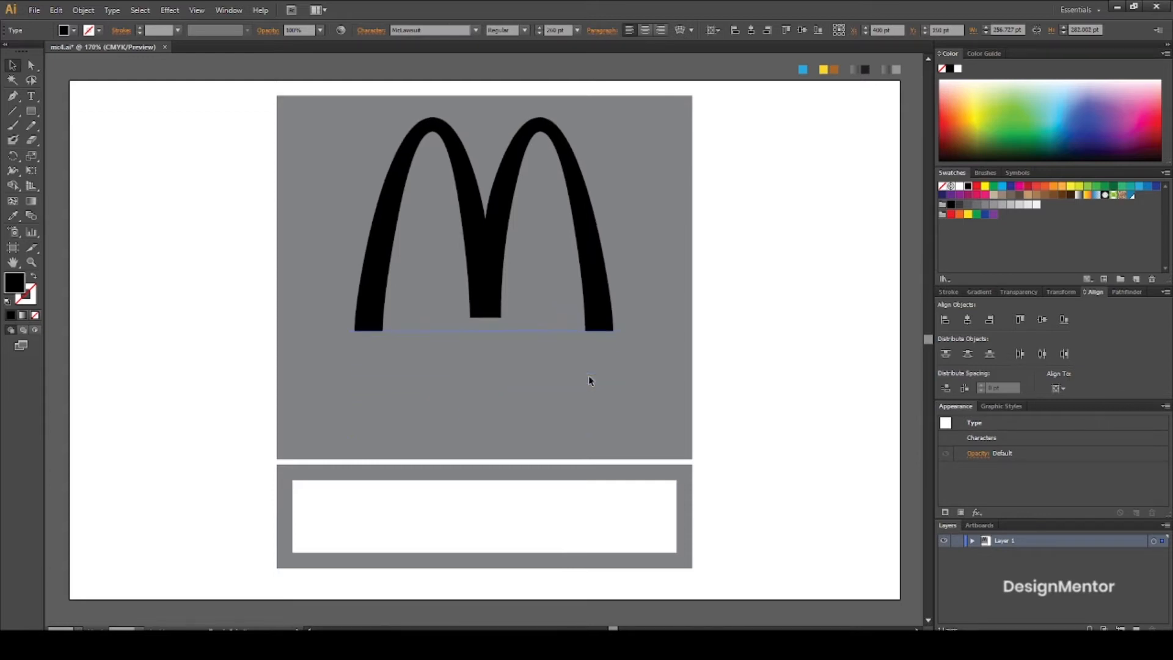
{"action": "left_click", "coordinate": [779, 377]}
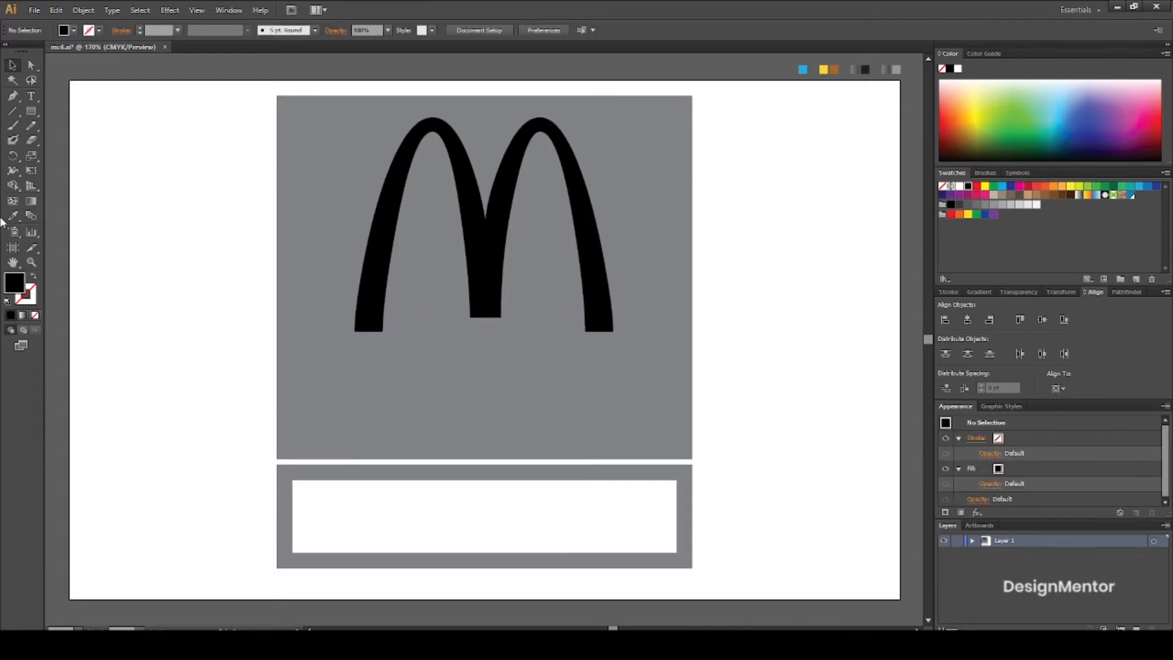
Set the font for new text to Neutraface Text Book at 40 pt with a black fill
{"action": "left_click", "coordinate": [31, 97]}
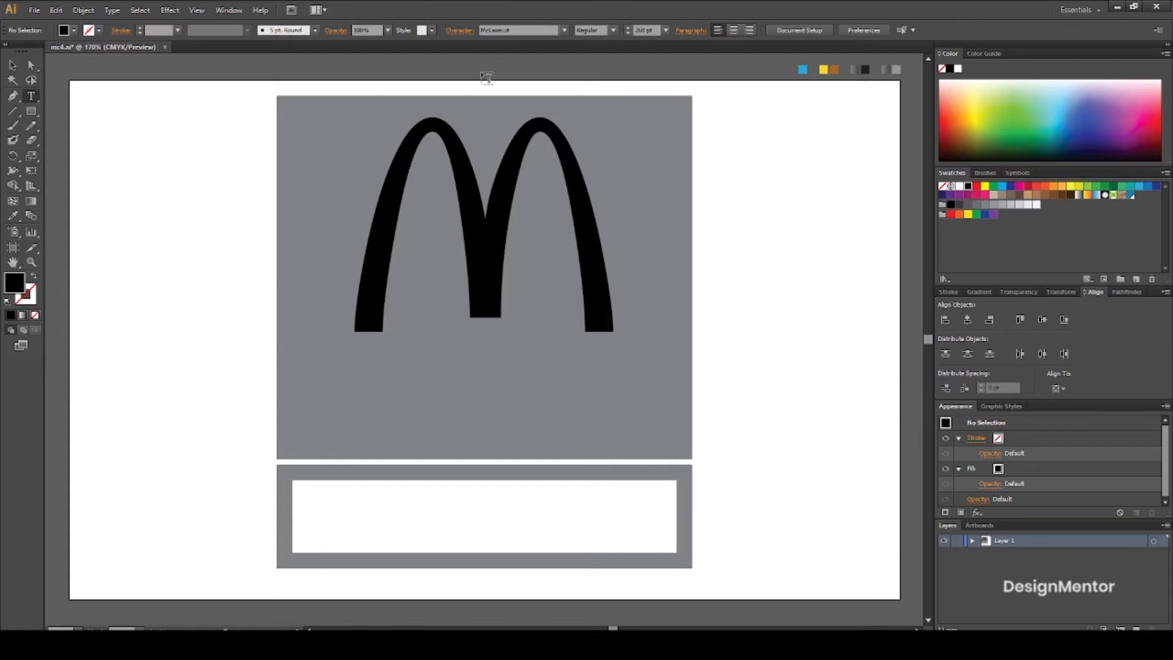
{"action": "left_click", "coordinate": [525, 30]}
{"action": "type", "text": "Neutraface Text"}
{"action": "key", "text": "Return"}
{"action": "left_click", "coordinate": [74, 30]}
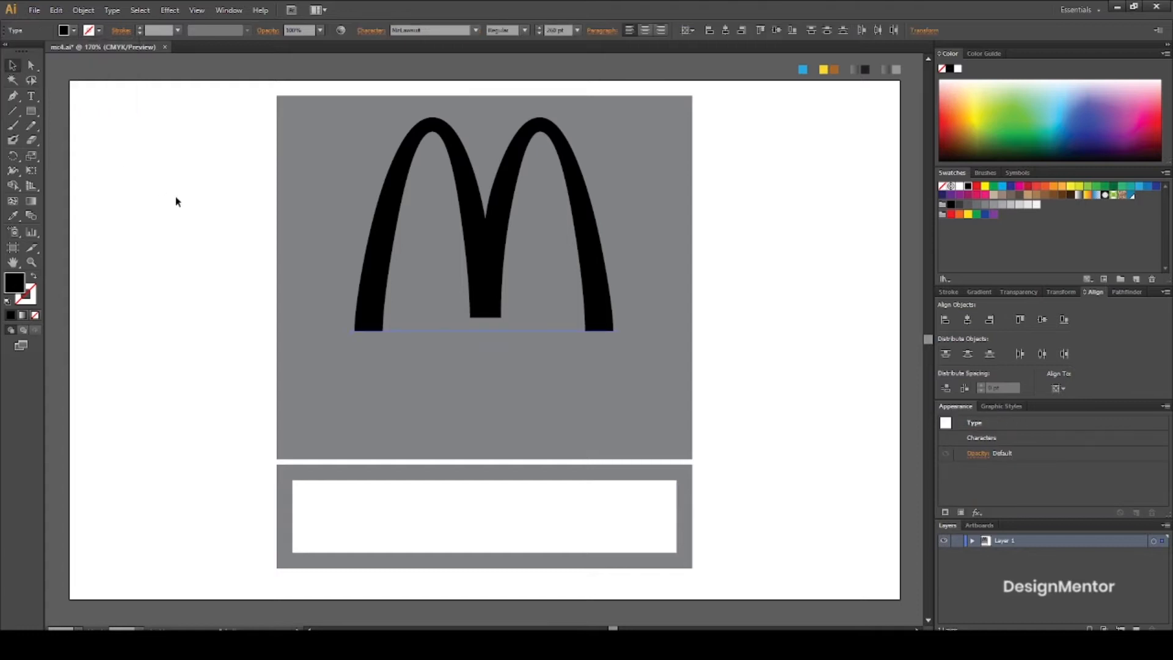
{"action": "left_click", "coordinate": [176, 196]}
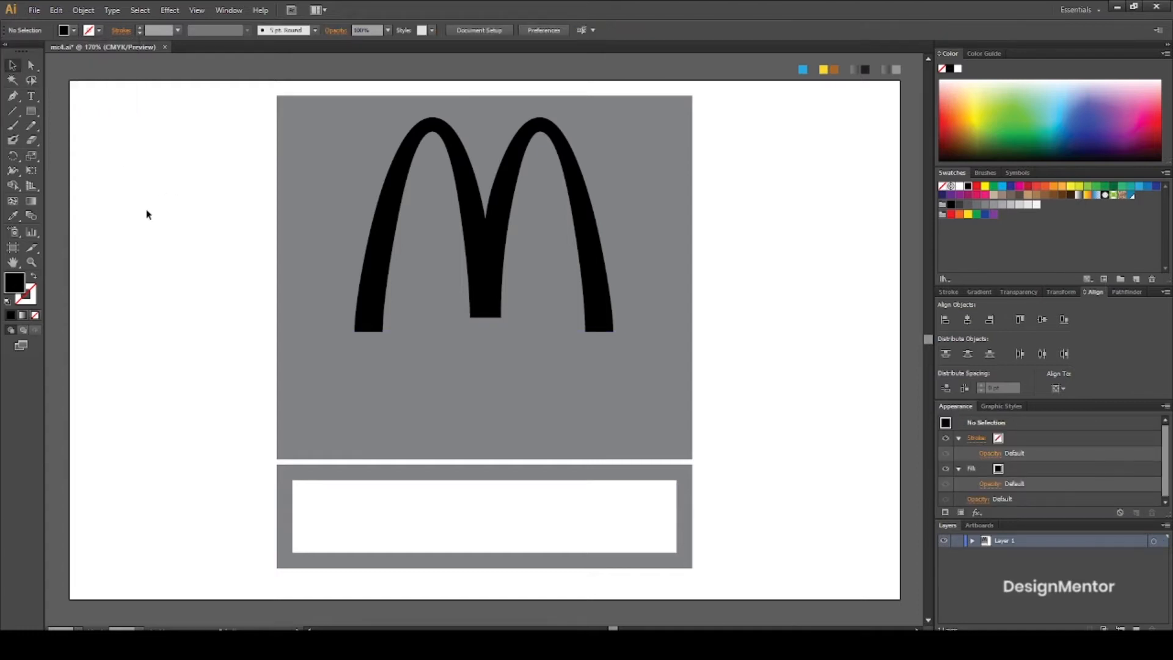
Add the text "Drive Thru" below the M, near the large rectangle's lower-left corner
{"action": "left_click", "coordinate": [32, 97]}
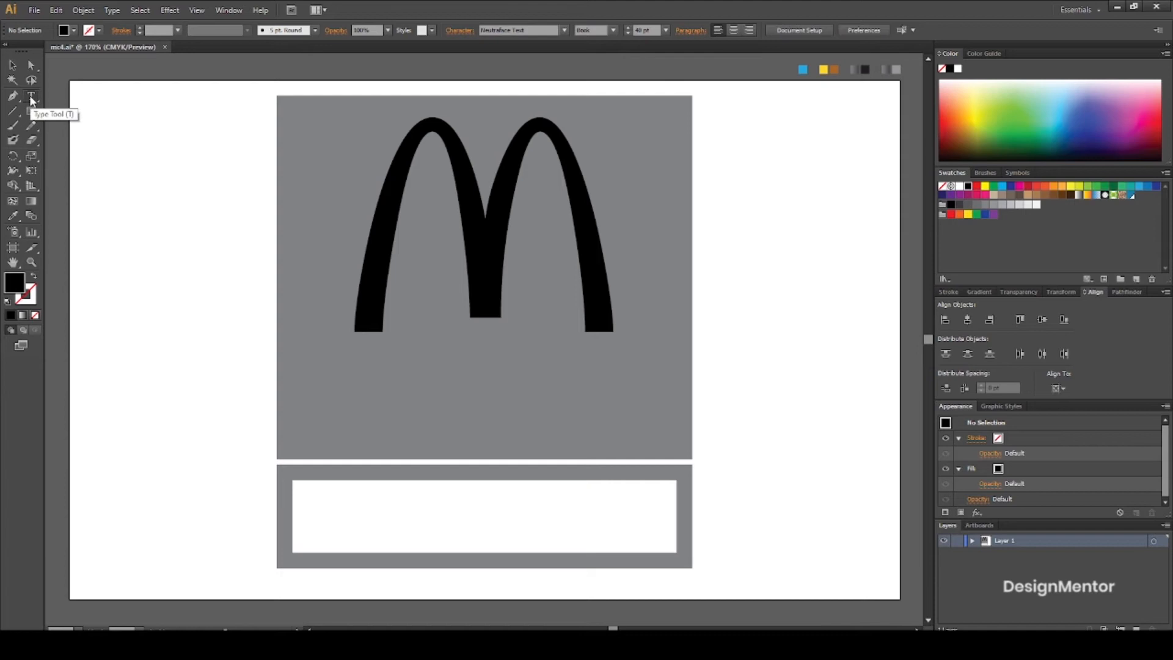
{"action": "left_click", "coordinate": [304, 439]}
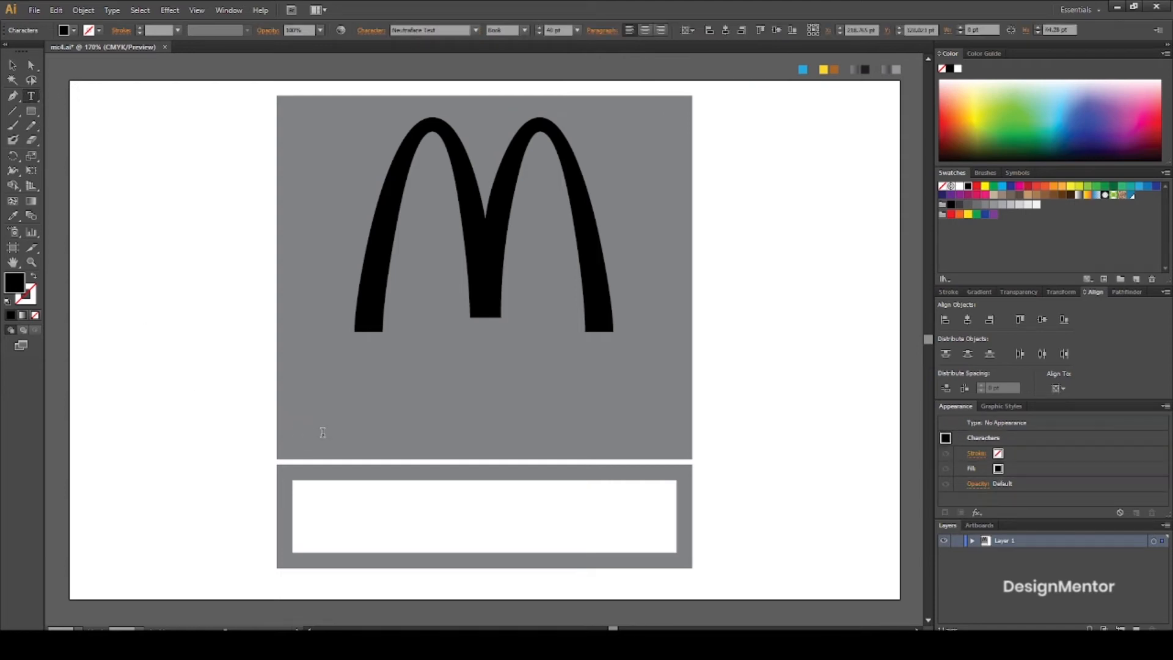
{"action": "type", "text": "d"}
{"action": "key", "text": "BackSpace"}
{"action": "type", "text": "Drive Thru"}
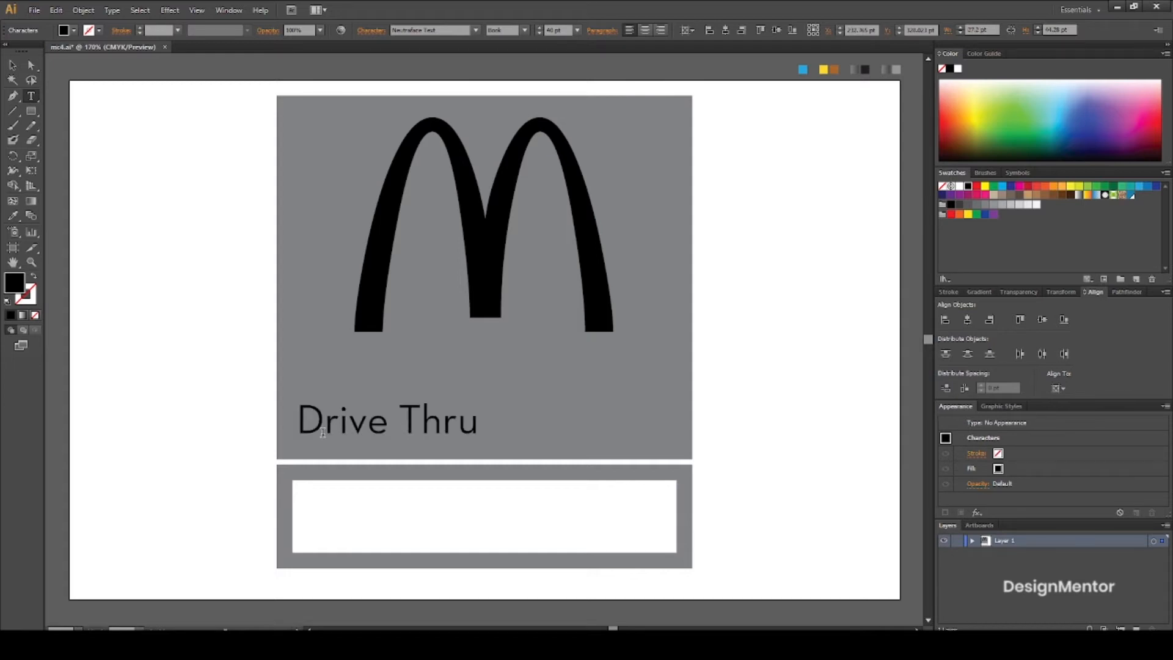
Change the "Drive Thru" text to the Demi font style and enlarge it to 49 pt
{"action": "key", "text": "ctrl+a"}
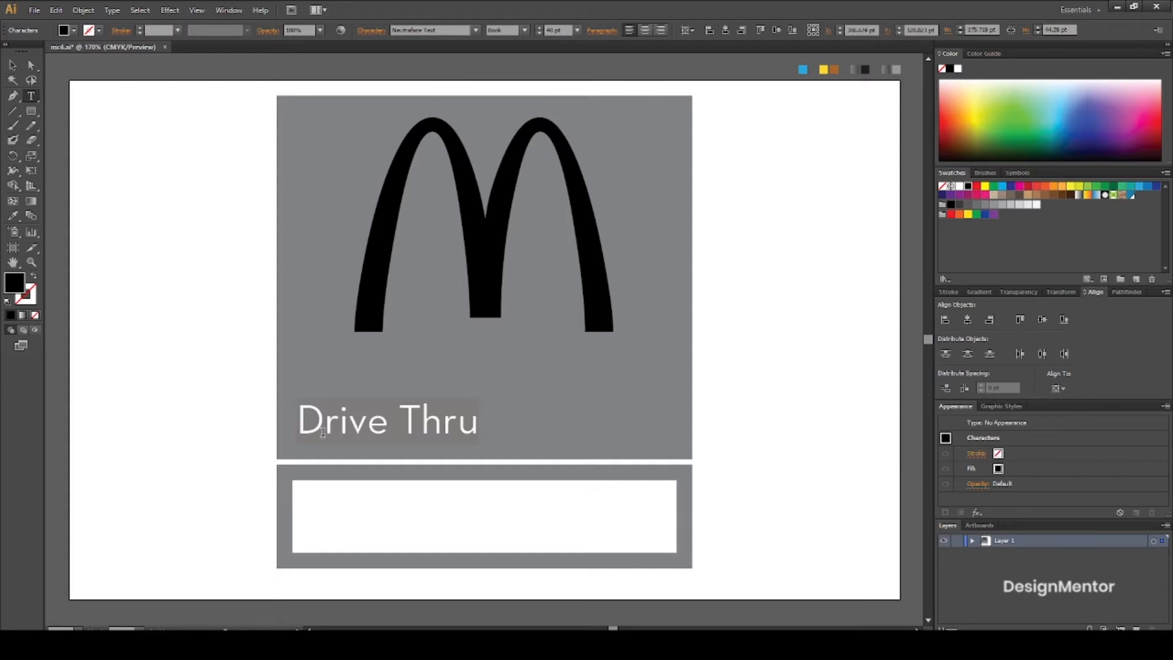
{"action": "left_click", "coordinate": [523, 31]}
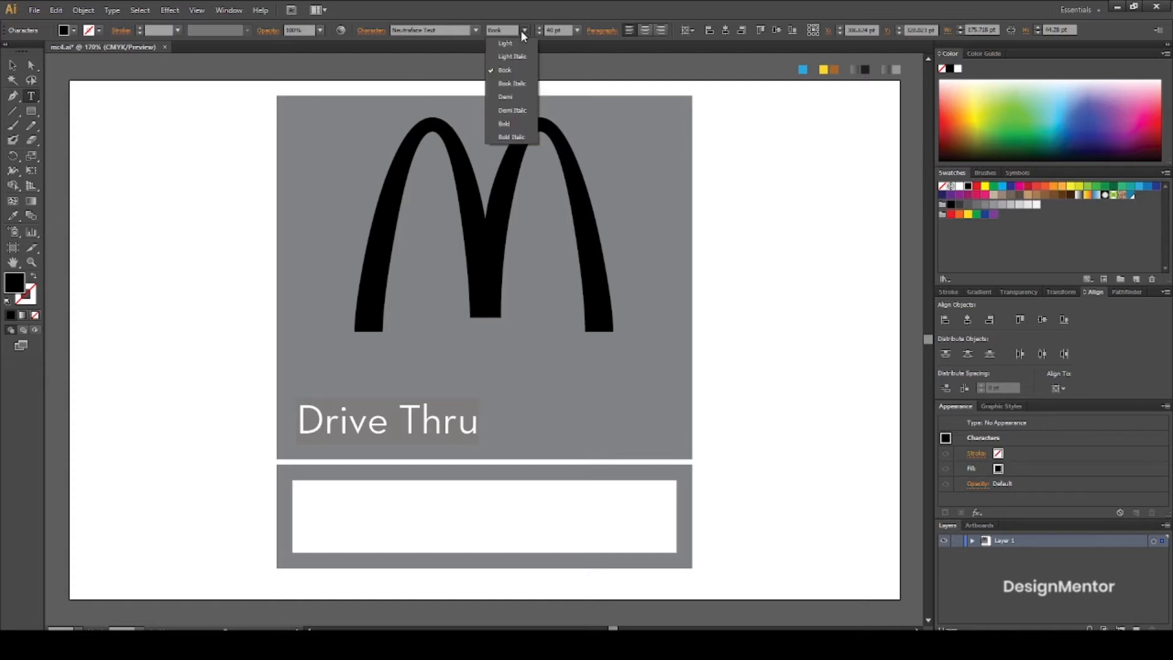
{"action": "left_click", "coordinate": [524, 96]}
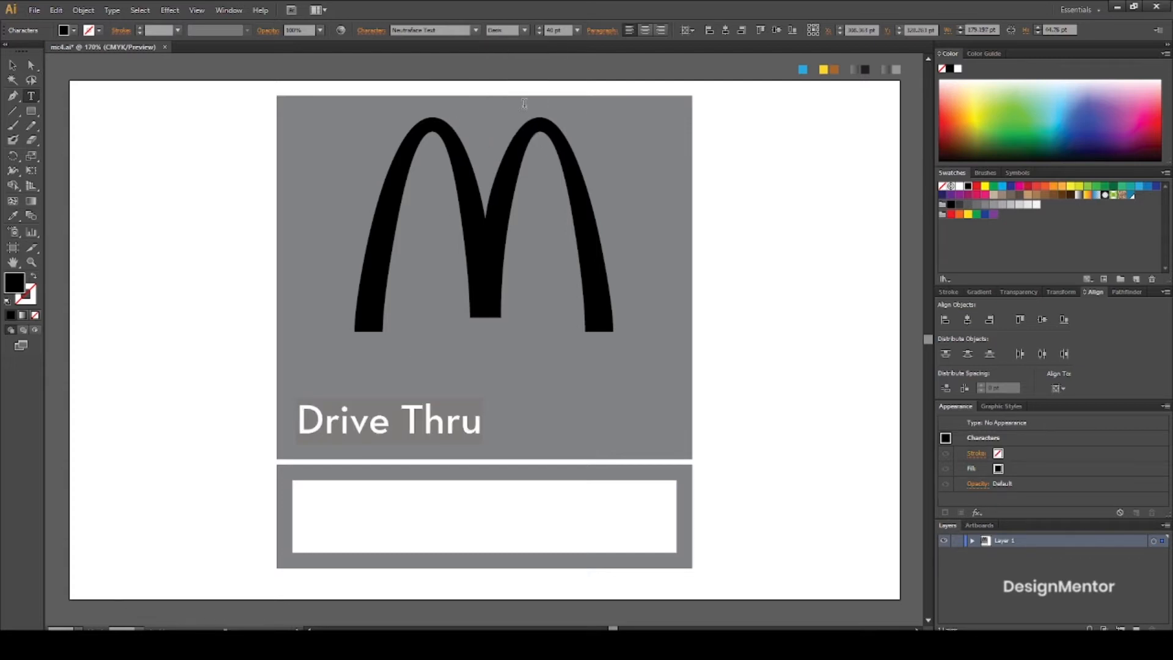
{"action": "left_click_drag", "start_coordinate": [563, 30], "coordinate": [454, 46]}
{"action": "key", "text": "Up"}
{"action": "key", "text": "Up"}
{"action": "key", "text": "Up"}
{"action": "key", "text": "Up"}
{"action": "key", "text": "Up"}
{"action": "key", "text": "Up"}
{"action": "key", "text": "Up"}
{"action": "key", "text": "Up"}
Center the text on the artboard both horizontally and vertically, and give it a white fill
{"action": "left_click", "coordinate": [12, 64]}
{"action": "left_click", "coordinate": [967, 321]}
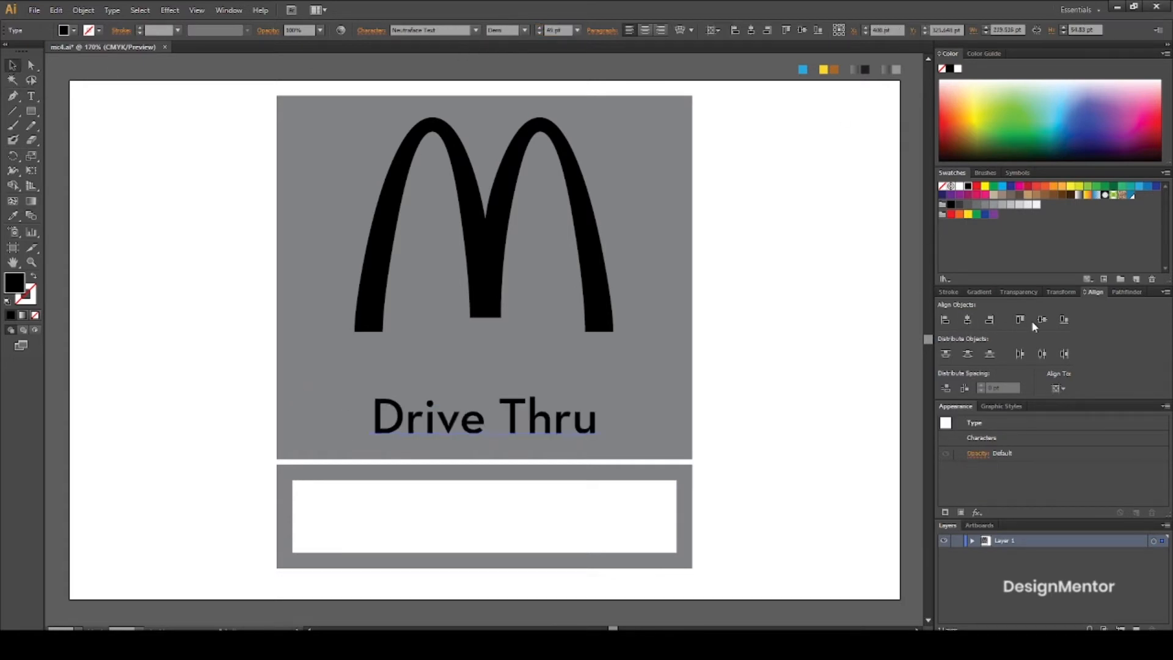
{"action": "left_click", "coordinate": [1037, 319]}
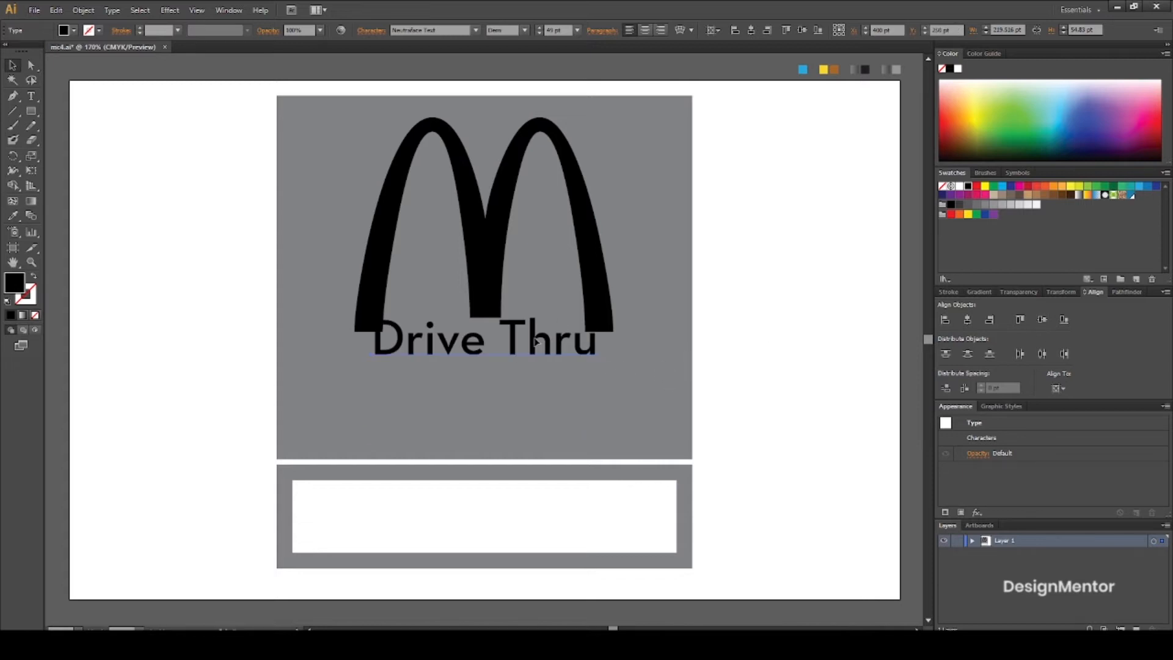
{"action": "double_click", "coordinate": [513, 331]}
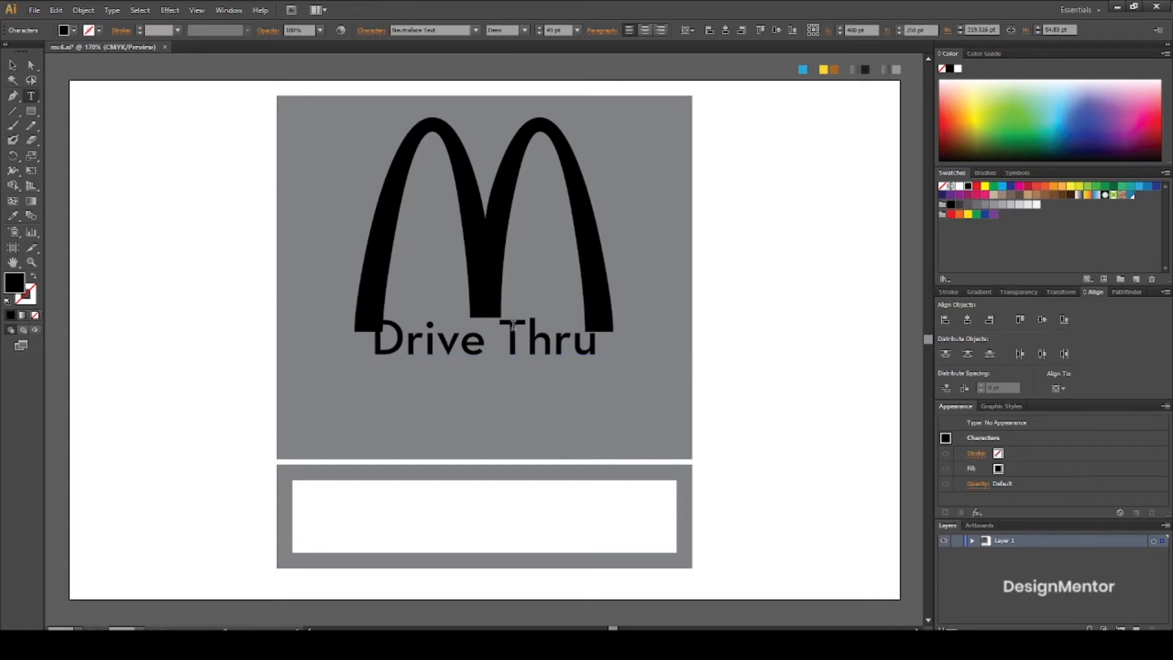
{"action": "key", "text": "Escape"}
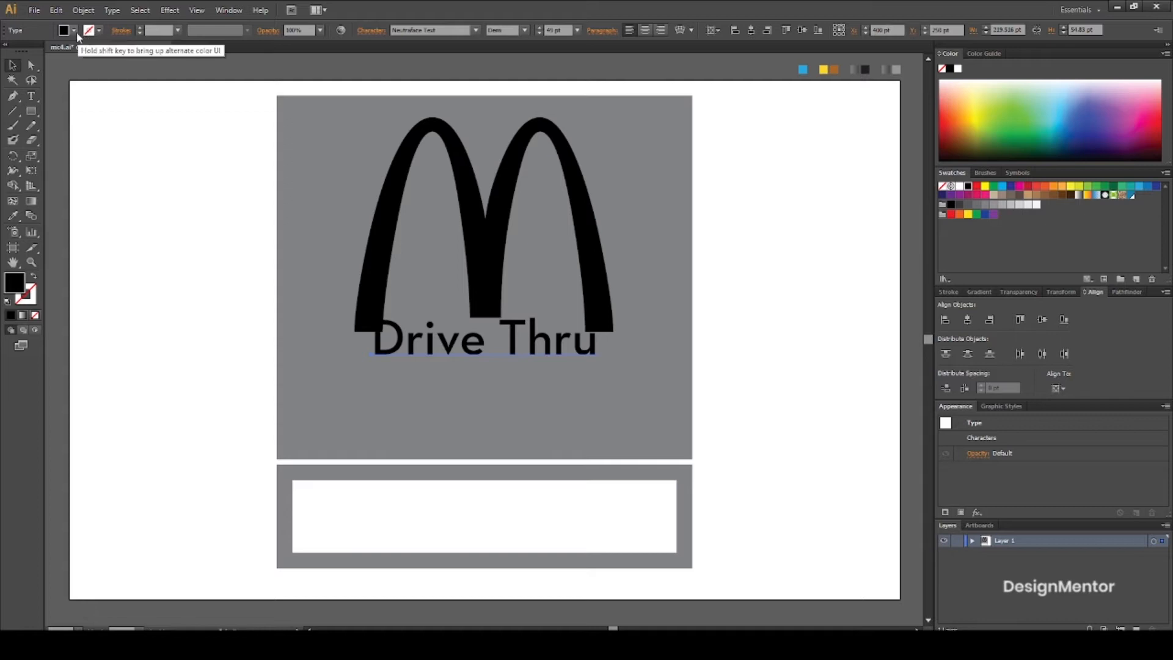
{"action": "left_click", "coordinate": [74, 31]}
{"action": "left_click", "coordinate": [34, 51]}
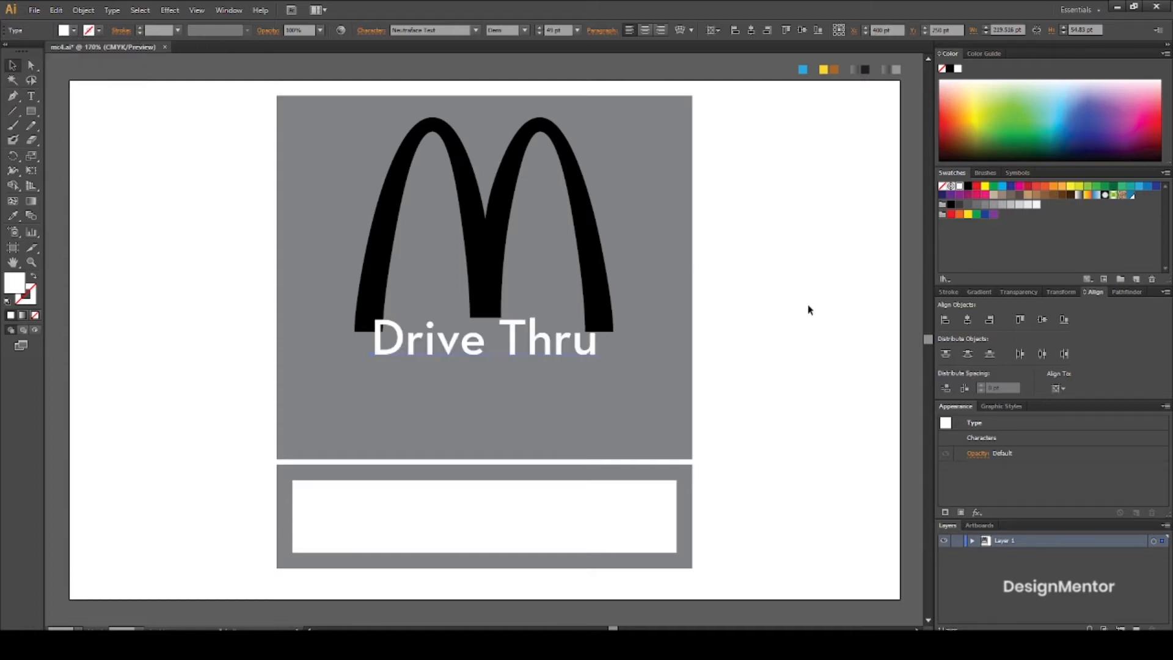
Enlarge the "Drive Thru" text to 56 pt
{"action": "double_click", "coordinate": [523, 335]}
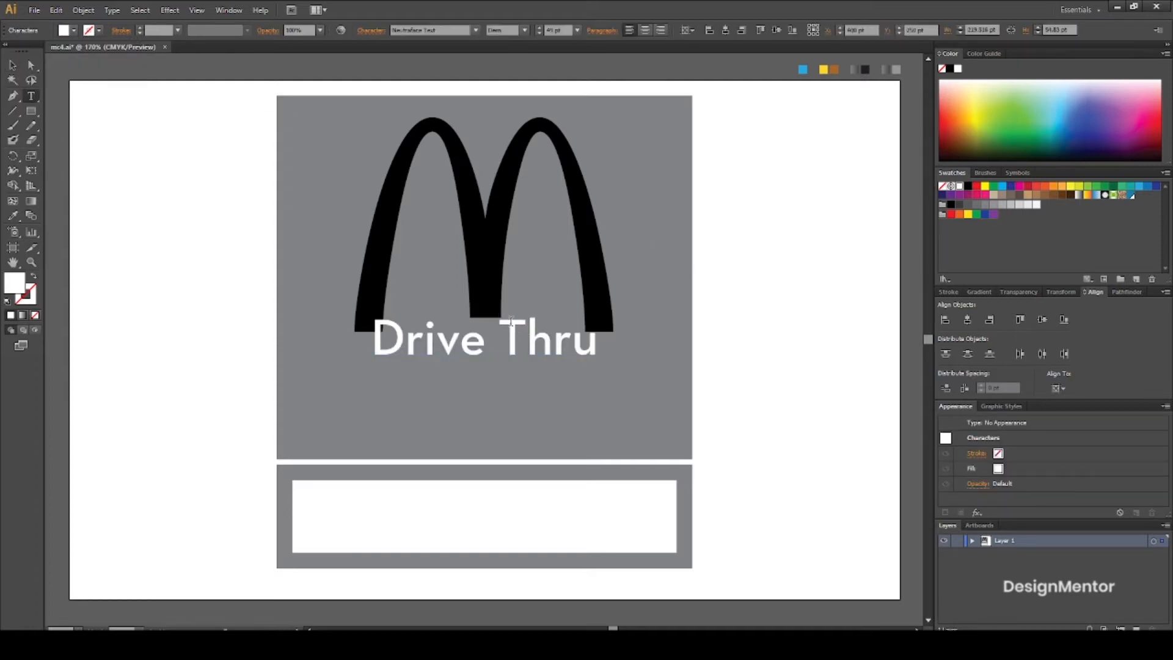
{"action": "key", "text": "ctrl+a"}
{"action": "left_click", "coordinate": [559, 31]}
{"action": "key", "text": "Up"}
{"action": "key", "text": "Up"}
{"action": "key", "text": "Up"}
{"action": "key", "text": "Up"}
{"action": "key", "text": "Up"}
{"action": "key", "text": "Up"}
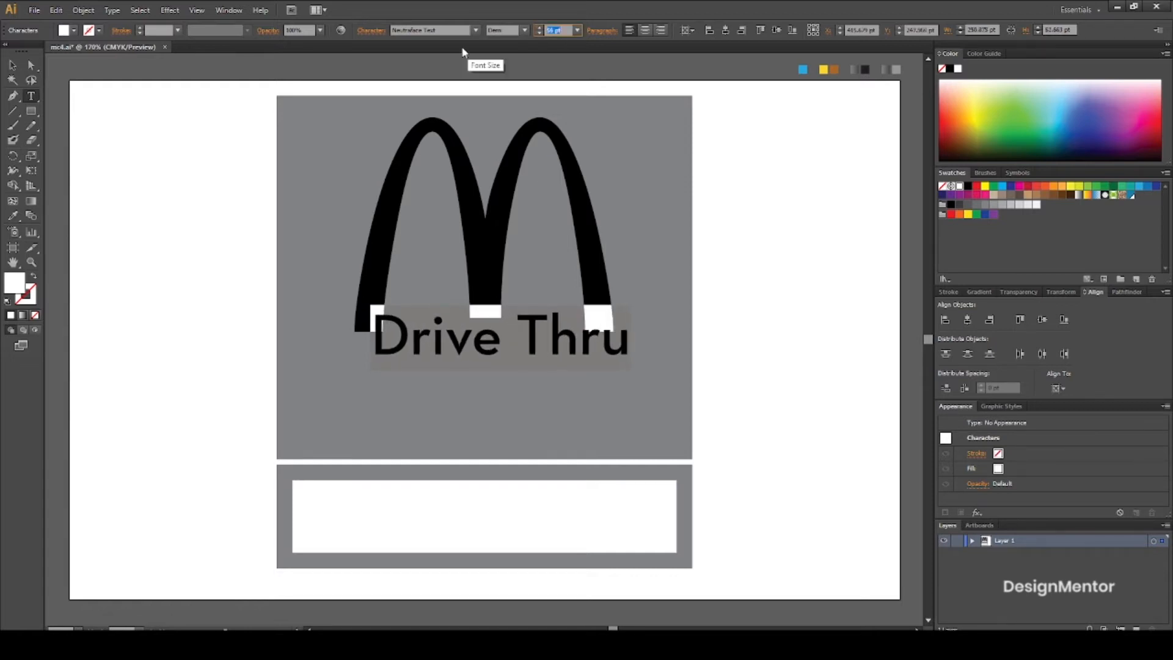
{"action": "left_click", "coordinate": [13, 67]}
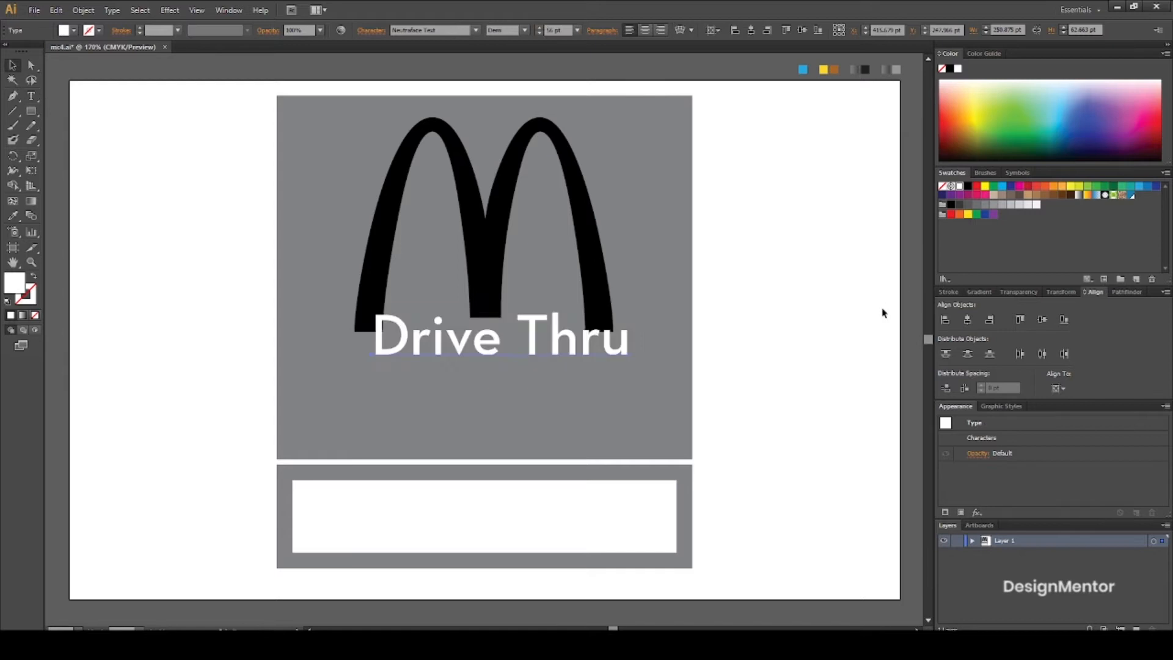
Center the text horizontally on the artboard and move it down 30 pt, just below the M
{"action": "left_click", "coordinate": [967, 320]}
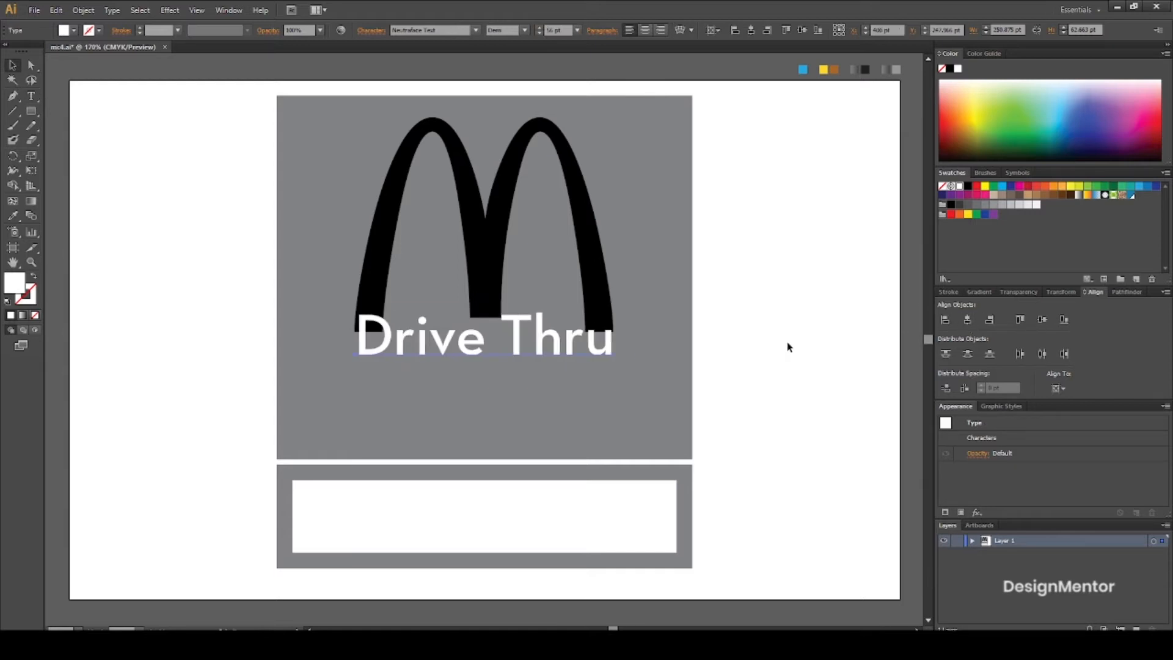
{"action": "left_click", "coordinate": [519, 329]}
{"action": "key", "text": "shift+Down"}
{"action": "key", "text": "shift+Down"}
{"action": "key", "text": "shift+Down"}
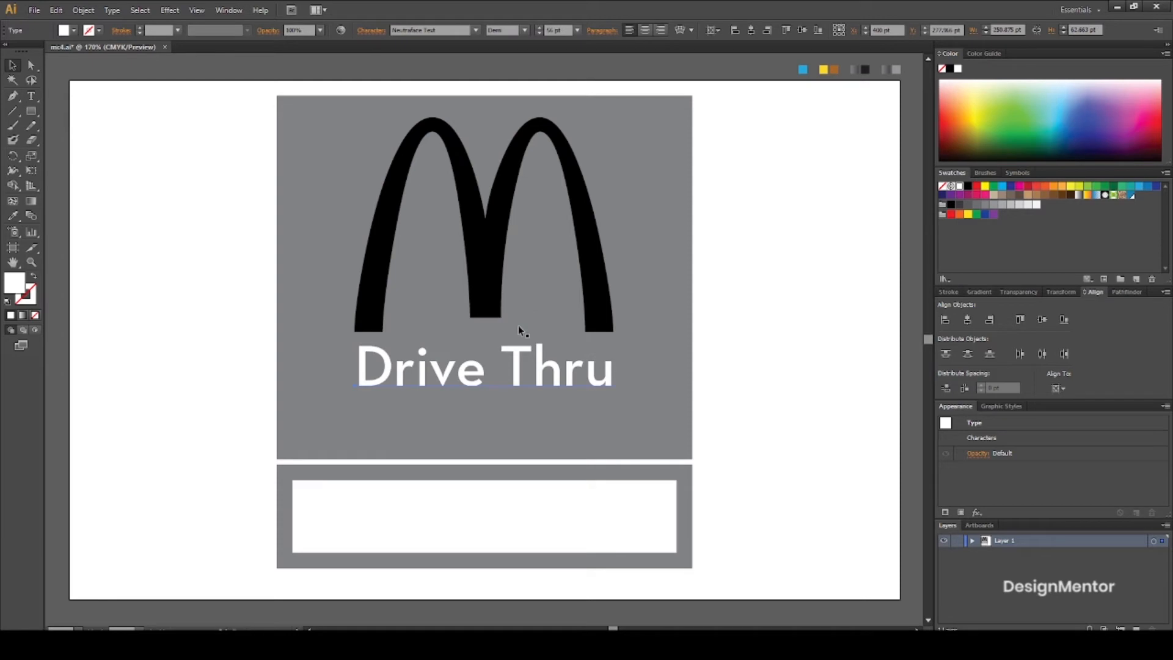
Set the "Drive Thru" text size to 60 pt and recenter it on the artboard both ways
{"action": "left_click", "coordinate": [557, 30]}
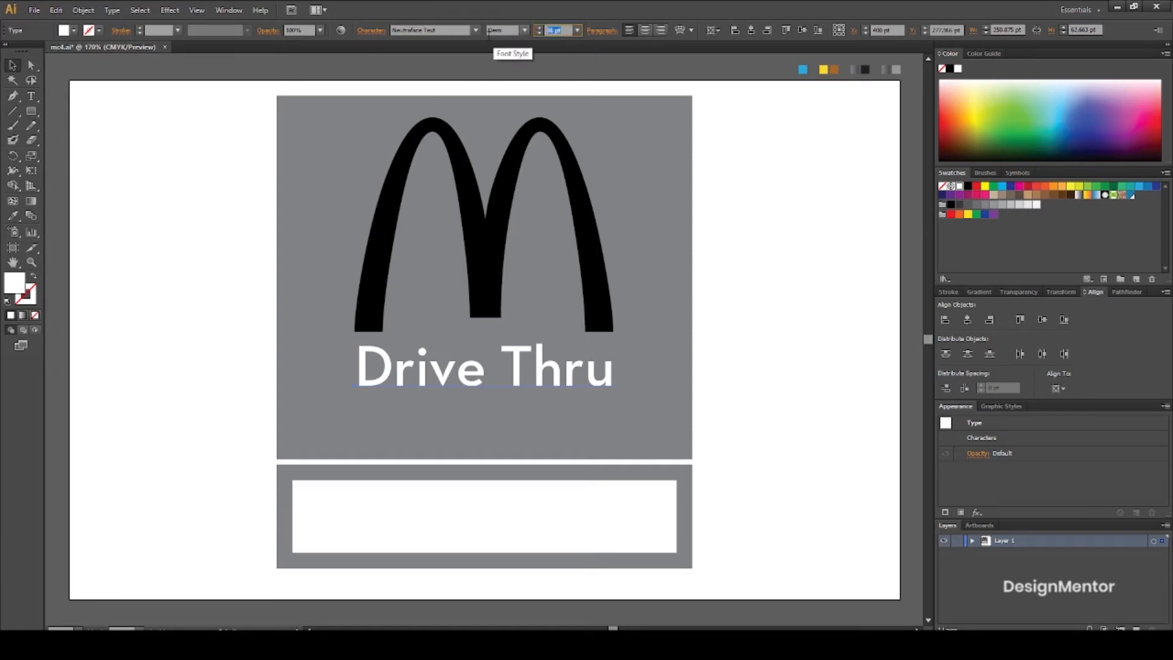
{"action": "type", "text": "60"}
{"action": "key", "text": "Return"}
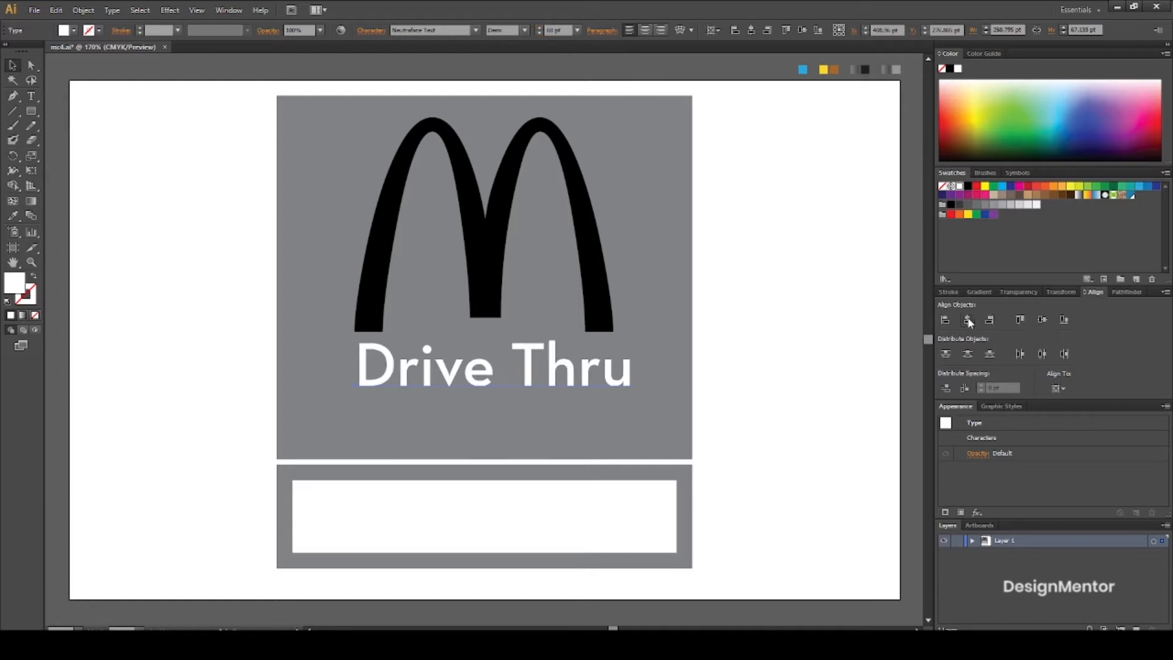
{"action": "left_click", "coordinate": [969, 320]}
{"action": "left_click", "coordinate": [1041, 319]}
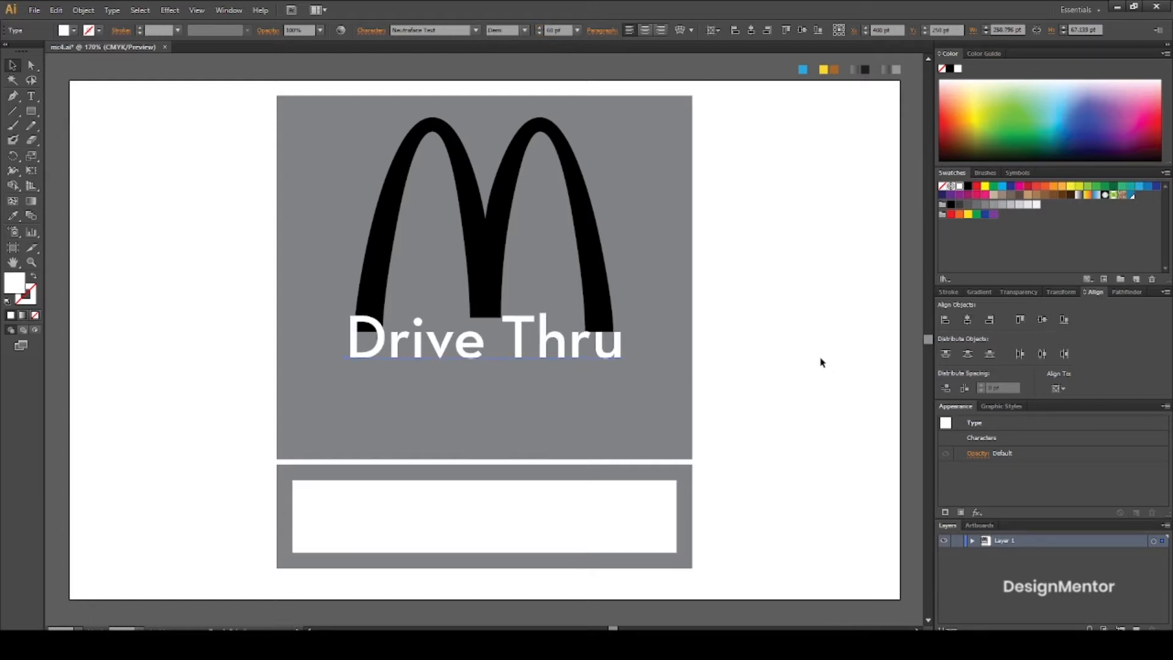
Move the centered text down 33 pt so it sits just below the M, and deselect it
{"action": "key", "text": "shift+Down"}
{"action": "key", "text": "shift+Down"}
{"action": "key", "text": "shift+Down"}
{"action": "key", "text": "Down"}
{"action": "key", "text": "Down"}
{"action": "key", "text": "Down"}
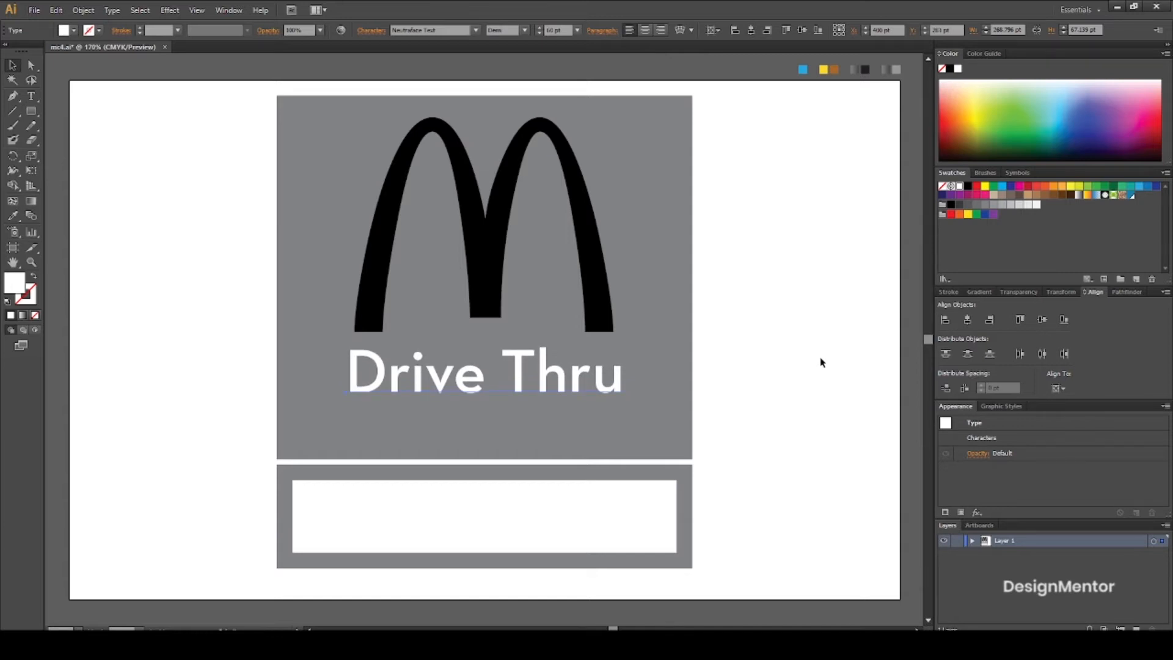
{"action": "left_click", "coordinate": [824, 363]}
Draw a thin white rectangle below the text as an arrow shaft, 85 pt wide and 10 pt high
{"action": "left_click", "coordinate": [31, 112]}
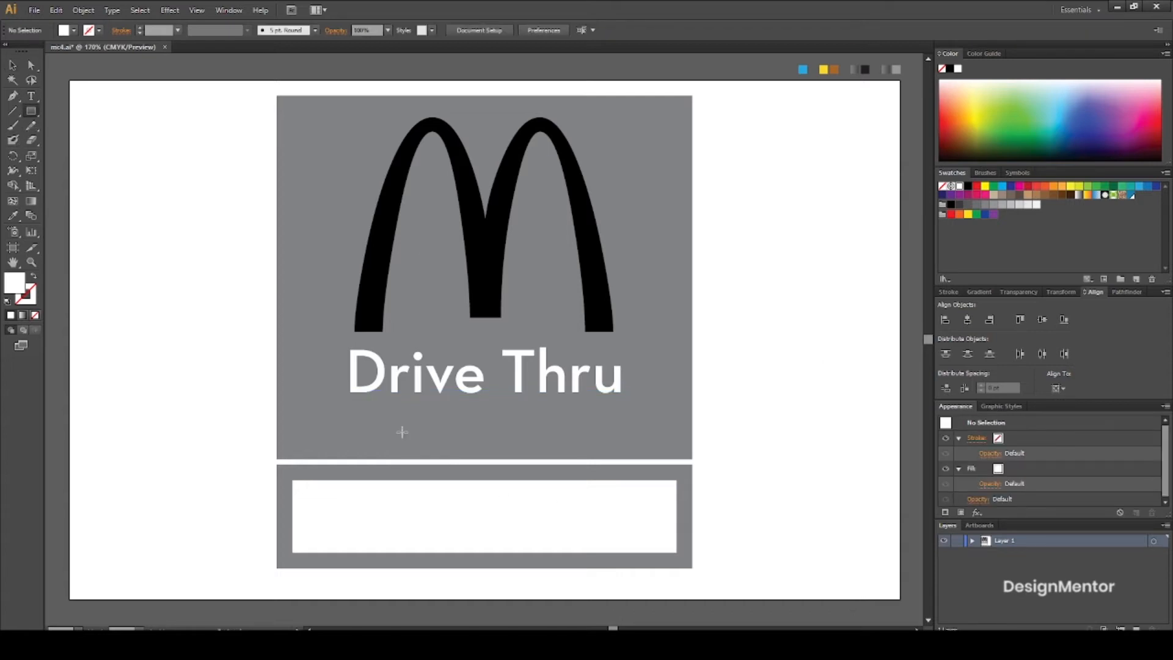
{"action": "left_click_drag", "start_coordinate": [402, 431], "coordinate": [504, 441]}
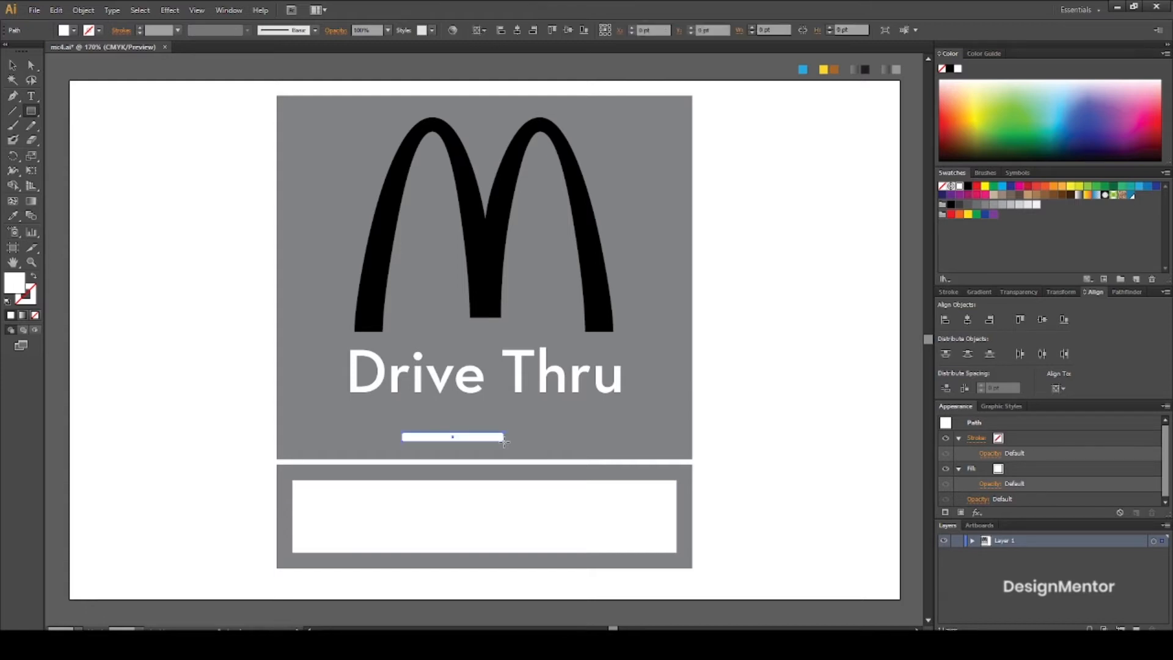
{"action": "left_click", "coordinate": [771, 29]}
{"action": "key", "text": "ctrl+a"}
{"action": "type", "text": "85"}
{"action": "key", "text": "Return"}
{"action": "left_click", "coordinate": [849, 29]}
{"action": "key", "text": "ctrl+a"}
{"action": "type", "text": "10"}
{"action": "key", "text": "Return"}
Paste a copy of the thin rectangle in front of the original and set the copy's width to 45 pt
{"action": "key", "text": "v"}
{"action": "left_click", "coordinate": [445, 454]}
{"action": "left_click", "coordinate": [451, 439]}
{"action": "left_click", "coordinate": [55, 10]}
{"action": "left_click", "coordinate": [87, 68]}
{"action": "left_click", "coordinate": [55, 10]}
{"action": "left_click", "coordinate": [91, 96]}
{"action": "left_click", "coordinate": [771, 30]}
{"action": "type", "text": "45"}
{"action": "key", "text": "Return"}
Rotate the short bar 45° and move it to the right end of the long bar as the arrowhead's upper stroke
{"action": "key", "text": "e"}
{"action": "left_click_drag", "start_coordinate": [481, 426], "coordinate": [567, 443]}
{"action": "key", "text": "v"}
{"action": "key", "text": "shift+Right"}
{"action": "key", "text": "shift+Right"}
{"action": "key", "text": "shift+Right"}
{"action": "key", "text": "shift+Up"}
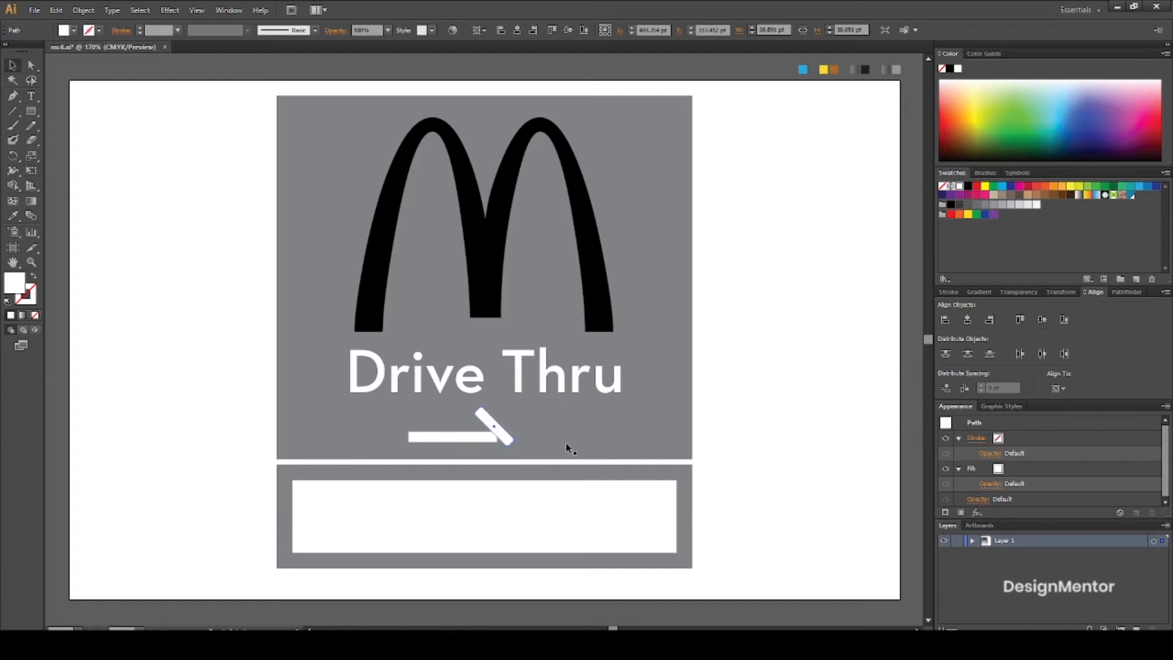
{"action": "key", "text": "Right"}
{"action": "key", "text": "Right"}
{"action": "left_click", "coordinate": [735, 434]}
Create a mirrored copy of the slanted short bar by reflecting it across the vertical axis
{"action": "left_click", "coordinate": [483, 428]}
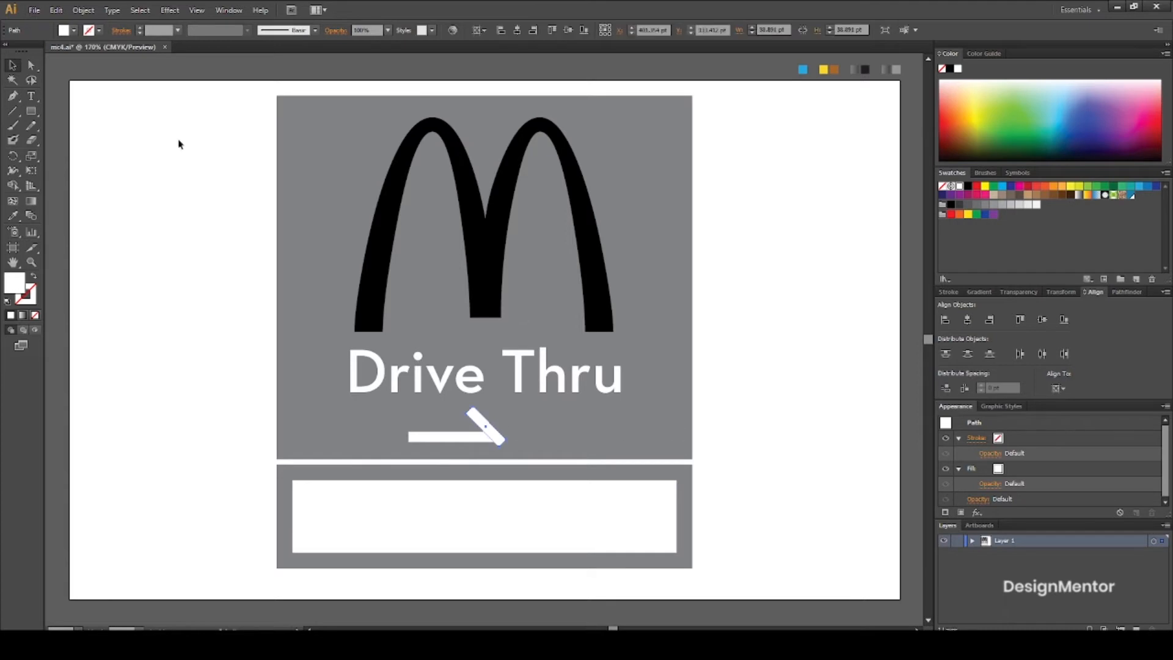
{"action": "left_click", "coordinate": [84, 11]}
{"action": "mouse_move", "coordinate": [87, 22]}
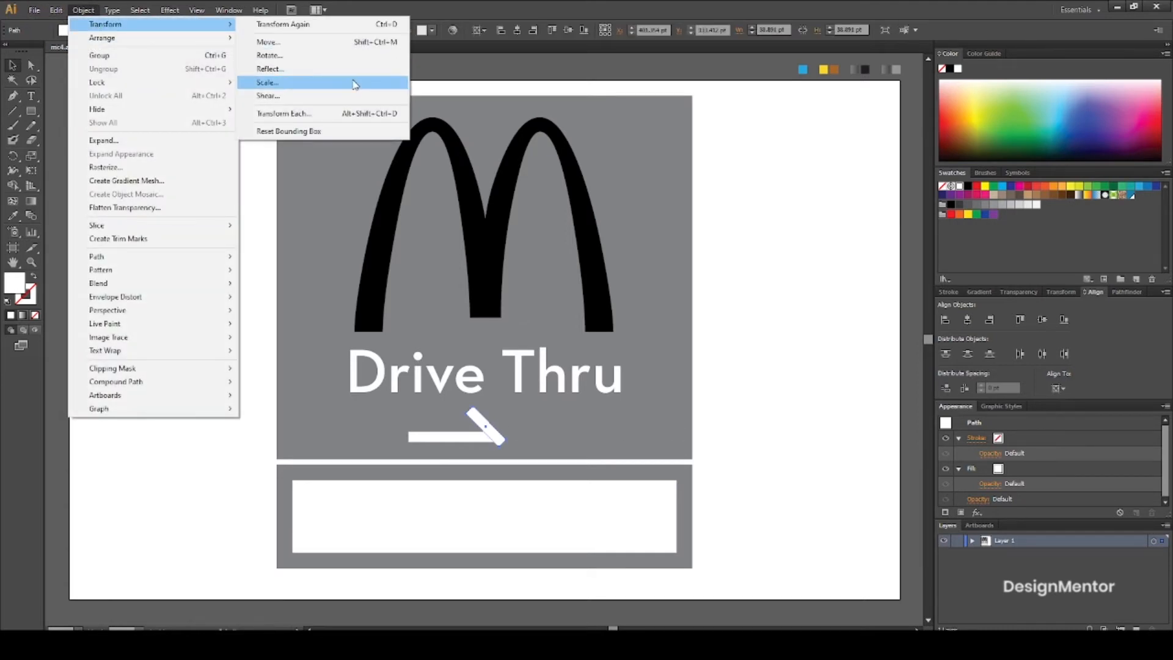
{"action": "left_click", "coordinate": [307, 73]}
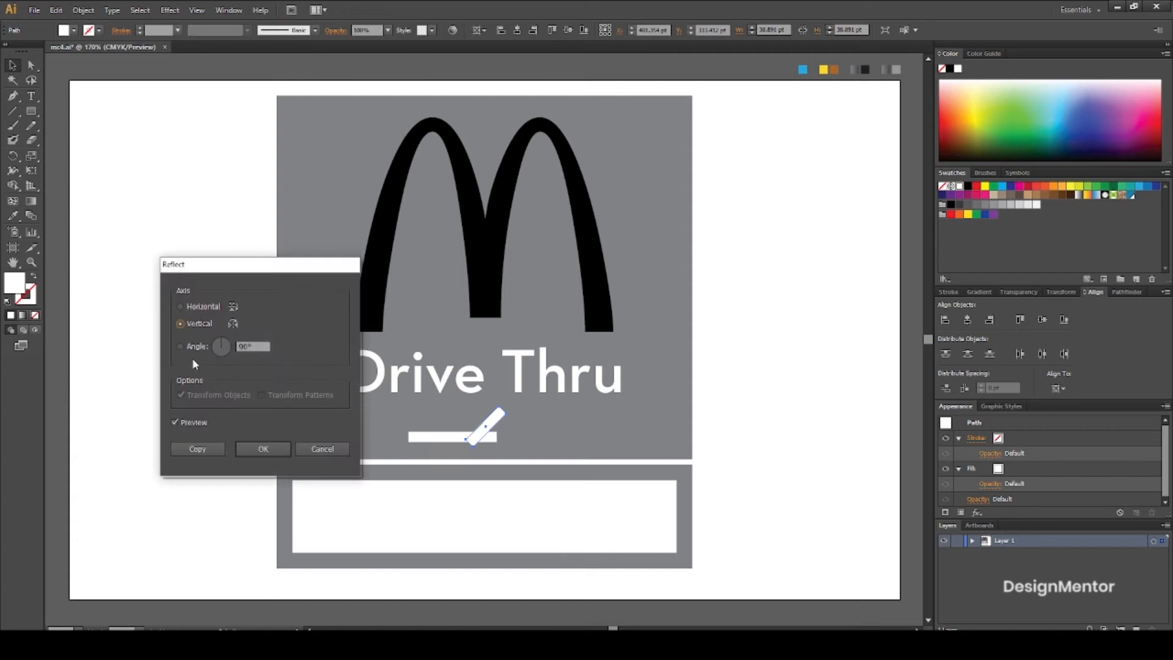
{"action": "left_click", "coordinate": [198, 448]}
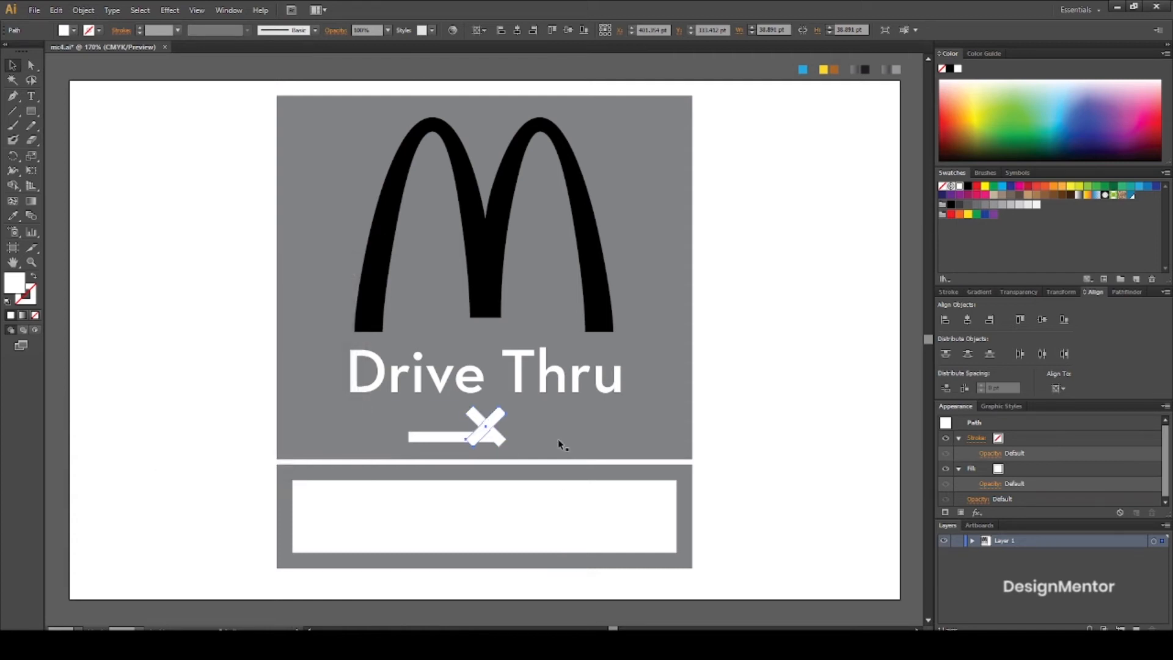
Move the mirrored bar down about 25 pt so the two slanted bars meet in a right-pointing arrowhead
{"action": "key", "text": "Down"}
{"action": "key", "text": "Down"}
{"action": "key", "text": "Down"}
{"action": "key", "text": "Down"}
{"action": "key", "text": "Down"}
{"action": "key", "text": "Down"}
{"action": "key", "text": "Down"}
{"action": "key", "text": "Down"}
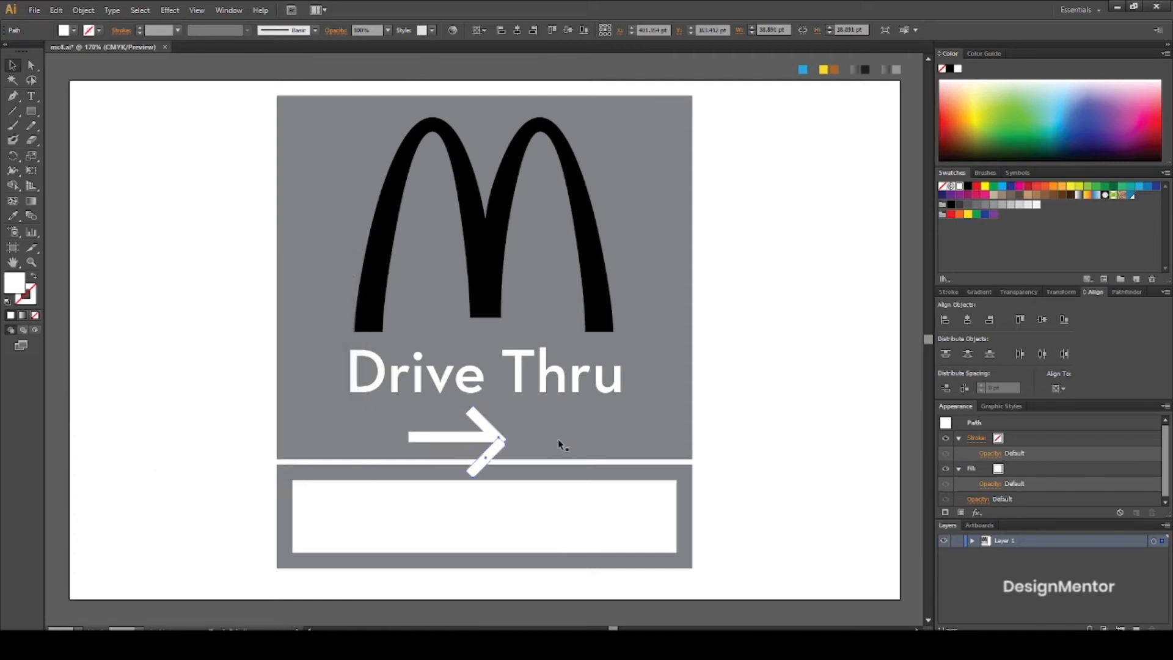
{"action": "key", "text": "Up"}
{"action": "key", "text": "Down"}
{"action": "key", "text": "Up"}
{"action": "key", "text": "Up"}
{"action": "key", "text": "Down"}
{"action": "key", "text": "Left"}
{"action": "key", "text": "Right"}
Move both arrowhead bars 30 pt right and 9 pt up, and unite them into one shape
{"action": "left_click", "coordinate": [727, 427]}
{"action": "left_click", "coordinate": [491, 446]}
{"action": "left_click", "coordinate": [485, 459], "text": "shift"}
{"action": "key", "text": "shift+Right"}
{"action": "key", "text": "shift+Right"}
{"action": "key", "text": "shift+Right"}
{"action": "key", "text": "shift+Up"}
{"action": "key", "text": "Down"}
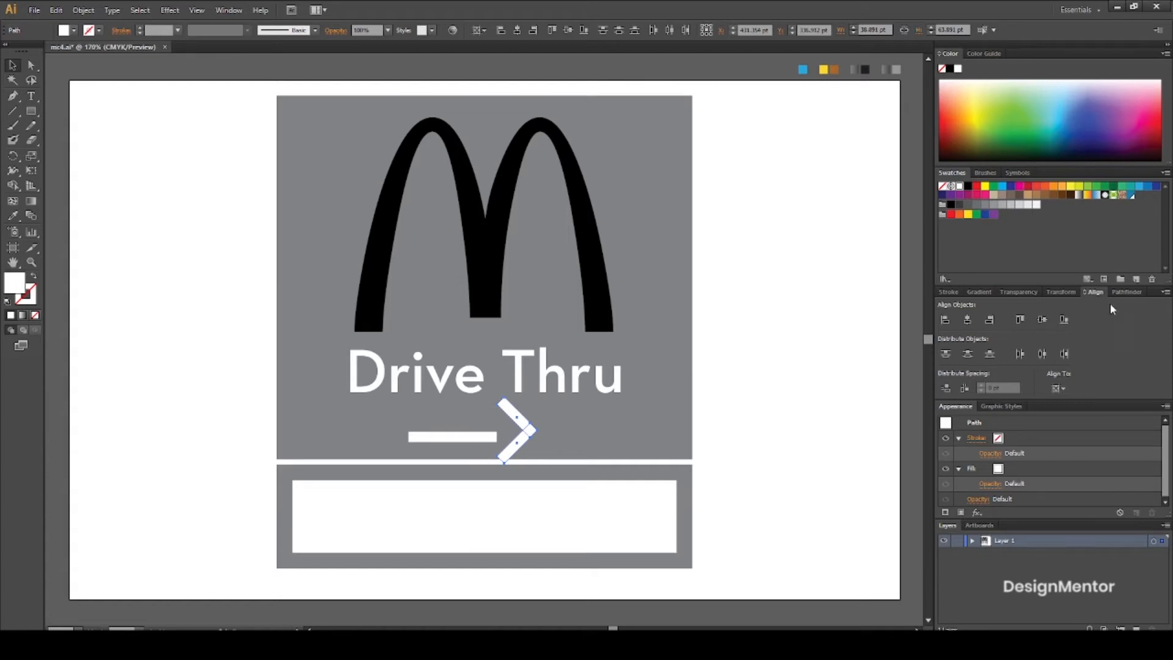
{"action": "left_click", "coordinate": [1128, 292]}
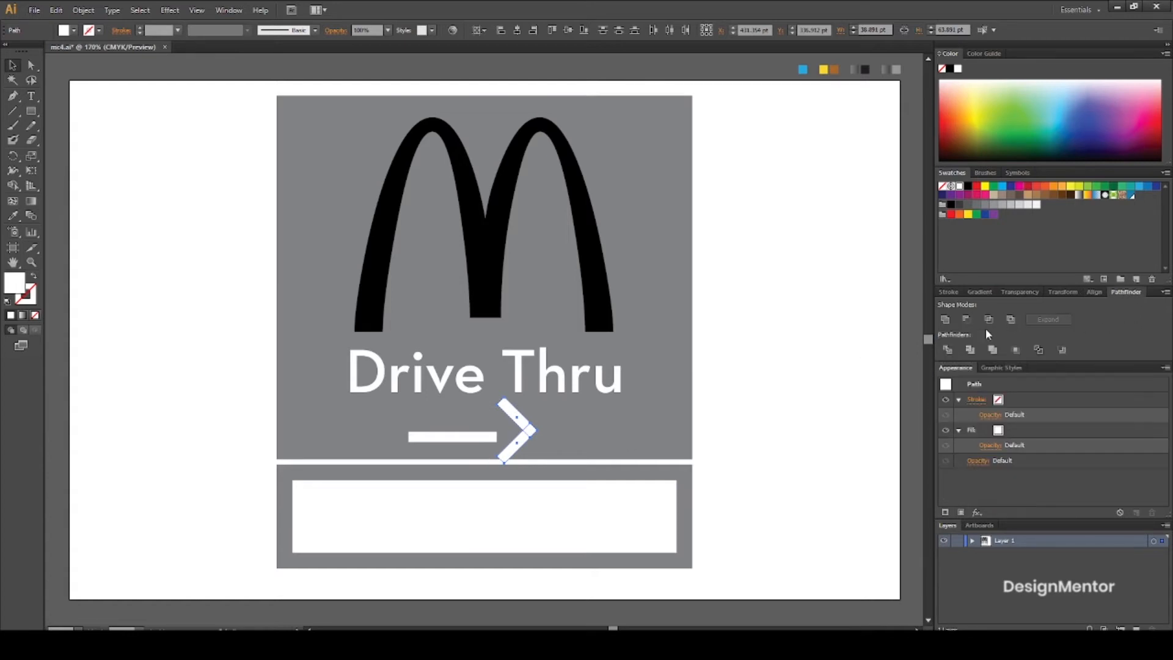
{"action": "left_click", "coordinate": [945, 319]}
Move the long bar right and up so it runs into the middle of the arrowhead
{"action": "left_click", "coordinate": [480, 439]}
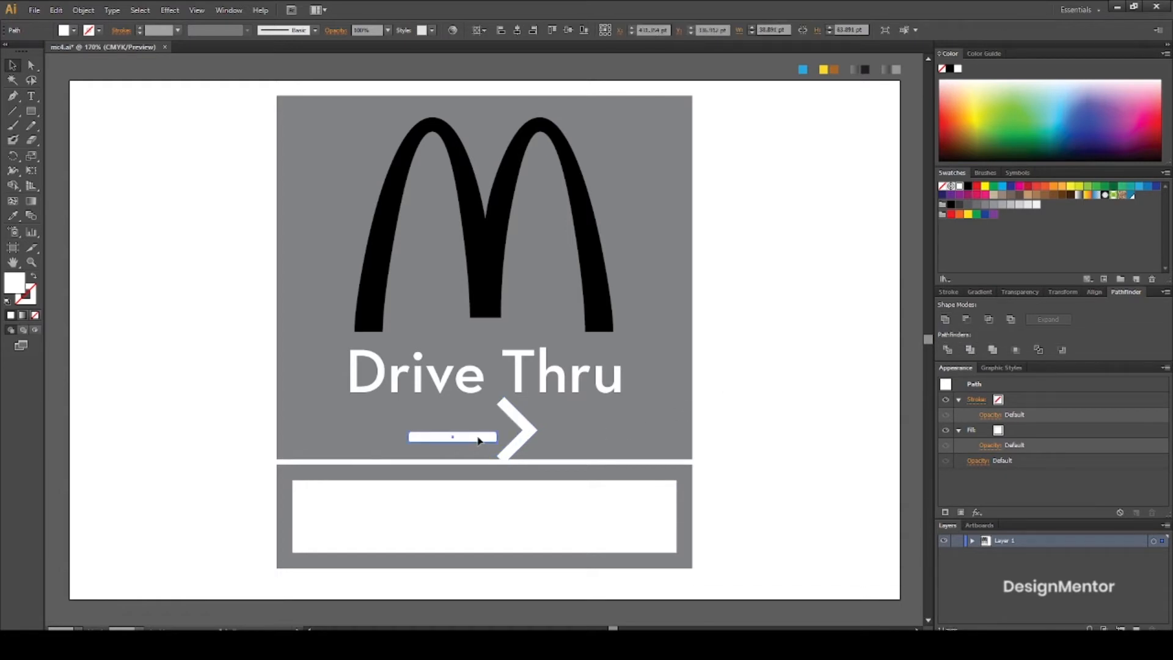
{"action": "key", "text": "Up"}
{"action": "key", "text": "Up"}
{"action": "key", "text": "Up"}
{"action": "key", "text": "Up"}
{"action": "key", "text": "Up"}
{"action": "key", "text": "shift+Right"}
{"action": "key", "text": "shift+Right"}
{"action": "key", "text": "shift+Right"}
{"action": "key", "text": "Up"}
{"action": "key", "text": "shift+Left"}
{"action": "key", "text": "Up"}
{"action": "key", "text": "Down"}
{"action": "key", "text": "shift+Right"}
{"action": "key", "text": "Left"}
{"action": "key", "text": "Left"}
{"action": "key", "text": "Left"}
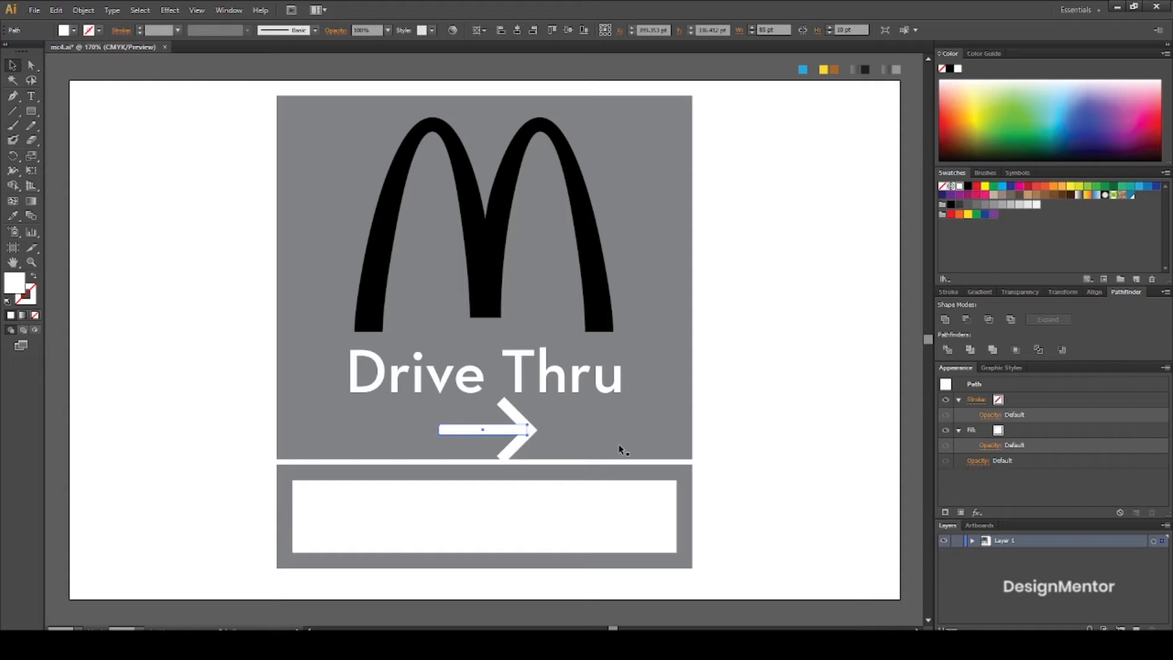
Center both the long bar and the arrowhead on the artboard horizontally and vertically
{"action": "left_click", "coordinate": [521, 426], "text": "shift"}
{"action": "left_click", "coordinate": [1094, 292]}
{"action": "left_click", "coordinate": [968, 319]}
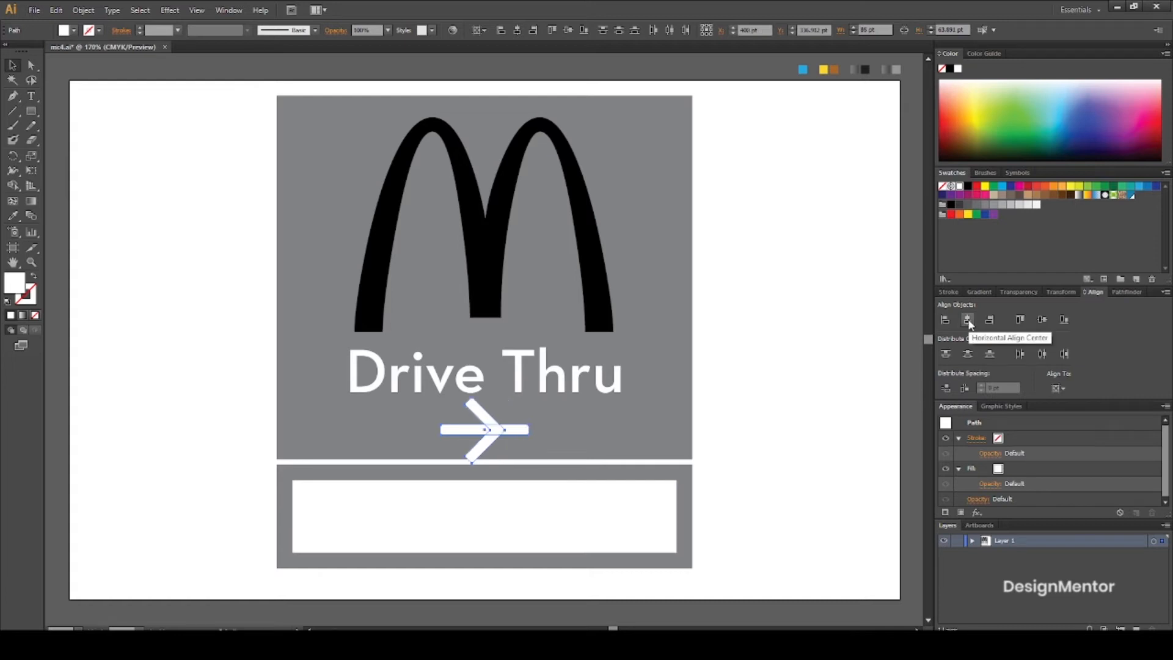
{"action": "left_click", "coordinate": [1042, 319]}
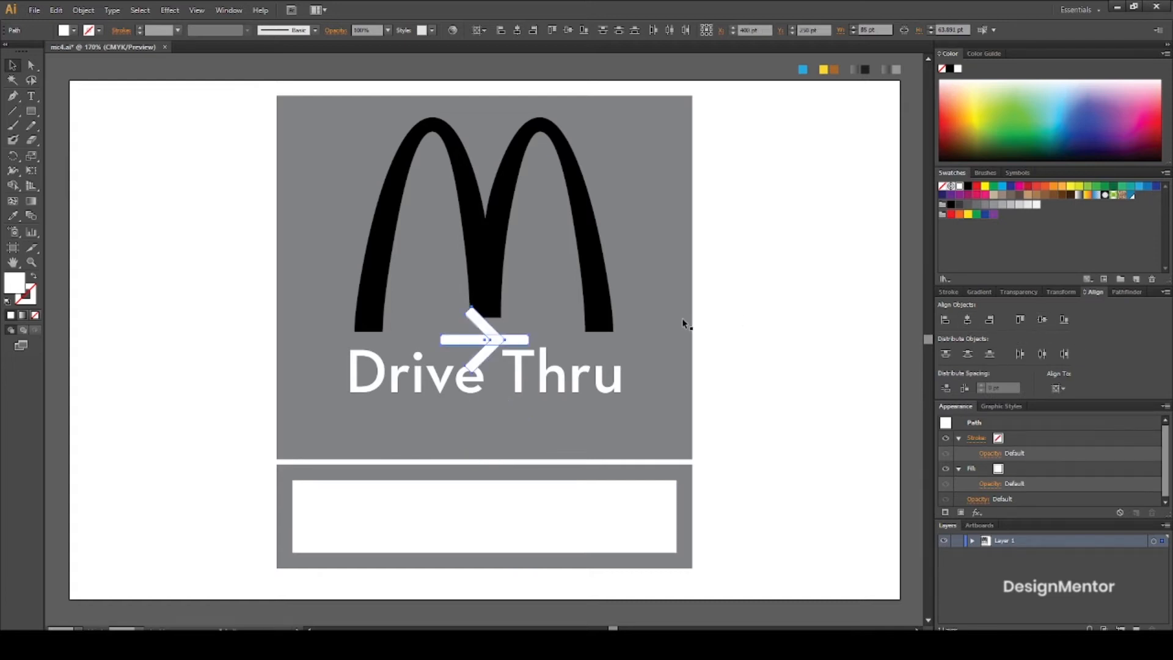
Move the bar and arrowhead together 84 pt down, beneath the "Drive Thru" text, and deselect them
{"action": "key", "text": "shift+Down"}
{"action": "key", "text": "shift+Down"}
{"action": "key", "text": "shift+Down"}
{"action": "key", "text": "shift+Down"}
{"action": "key", "text": "shift+Down"}
{"action": "key", "text": "shift+Down"}
{"action": "key", "text": "shift+Down"}
{"action": "key", "text": "shift+Down"}
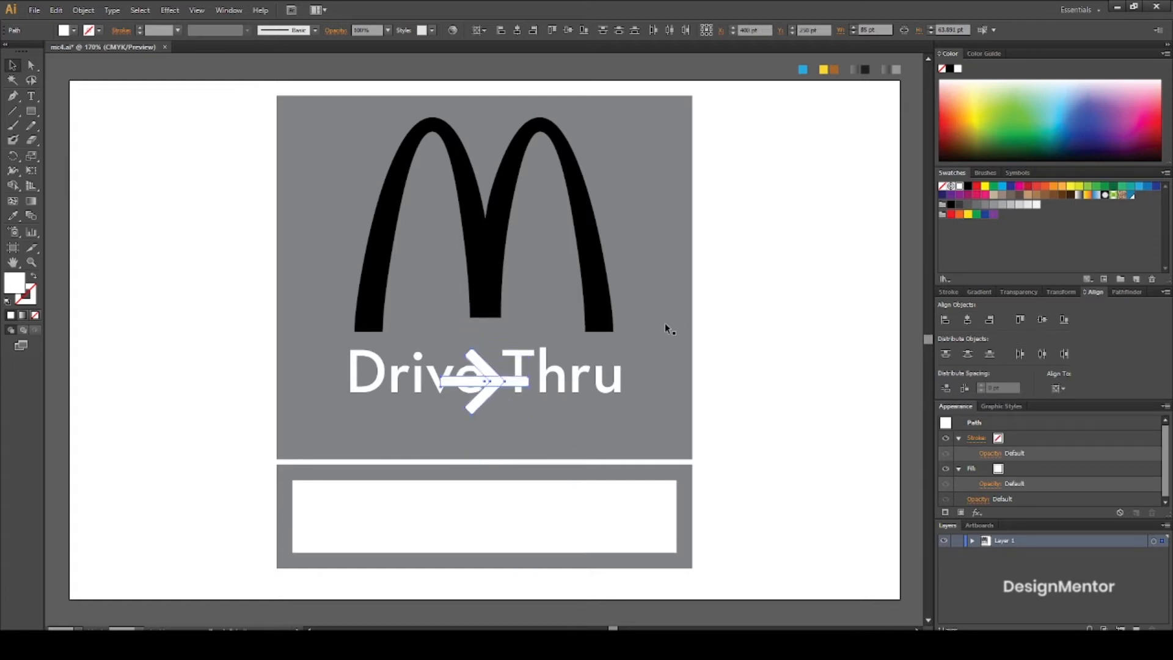
{"action": "key", "text": "Down"}
{"action": "key", "text": "Down"}
{"action": "key", "text": "Down"}
{"action": "key", "text": "Down"}
{"action": "left_click", "coordinate": [798, 433]}
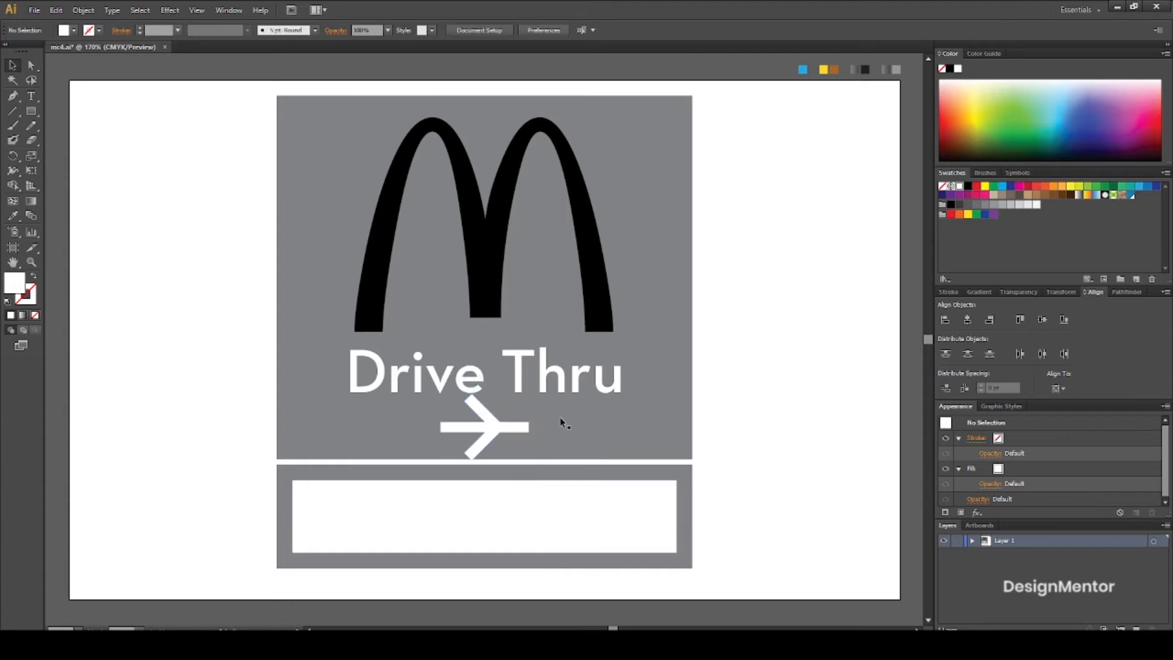
Move the arrowhead alone 30 pt right to the end of the bar to complete the arrow
{"action": "left_click", "coordinate": [479, 414]}
{"action": "key", "text": "shift+Right"}
{"action": "key", "text": "shift+Right"}
{"action": "key", "text": "shift+Right"}
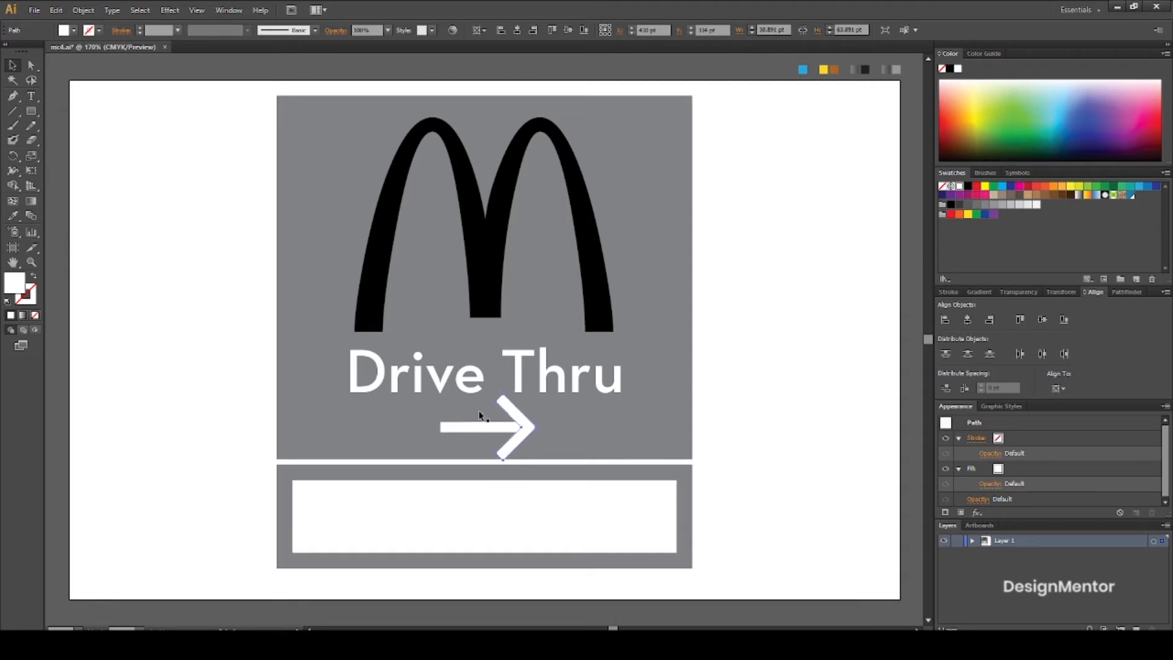
{"action": "left_click", "coordinate": [789, 466]}
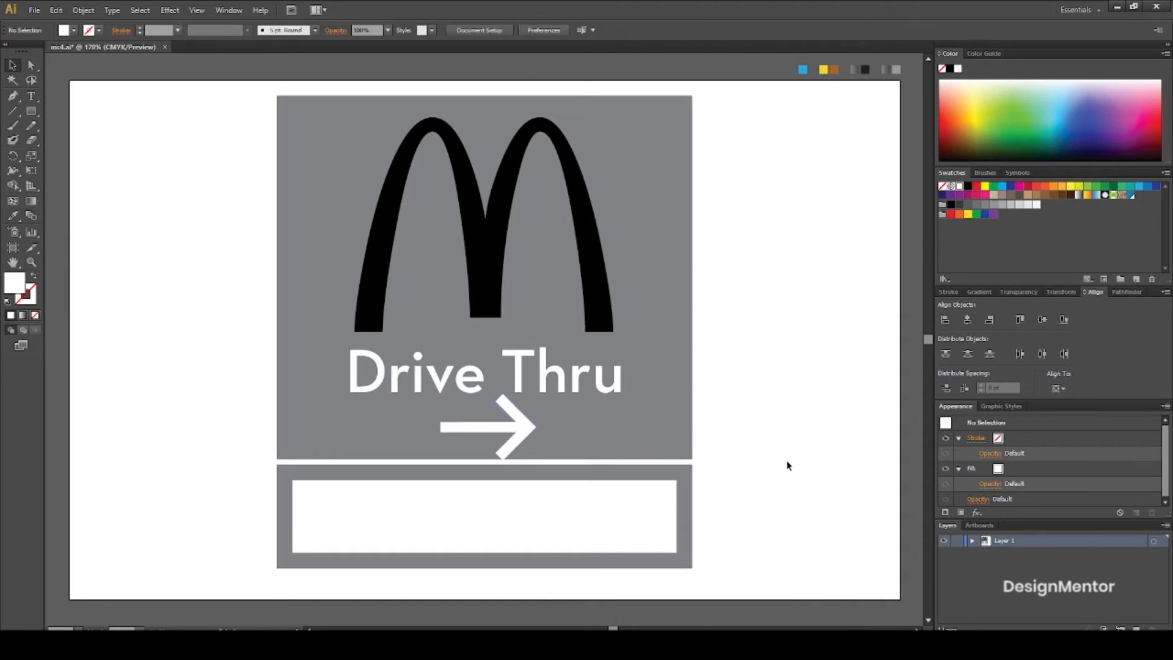
Nudge the arrow's long bar slightly left so its end stays inside the arrowhead's tip
{"action": "left_click", "coordinate": [500, 428]}
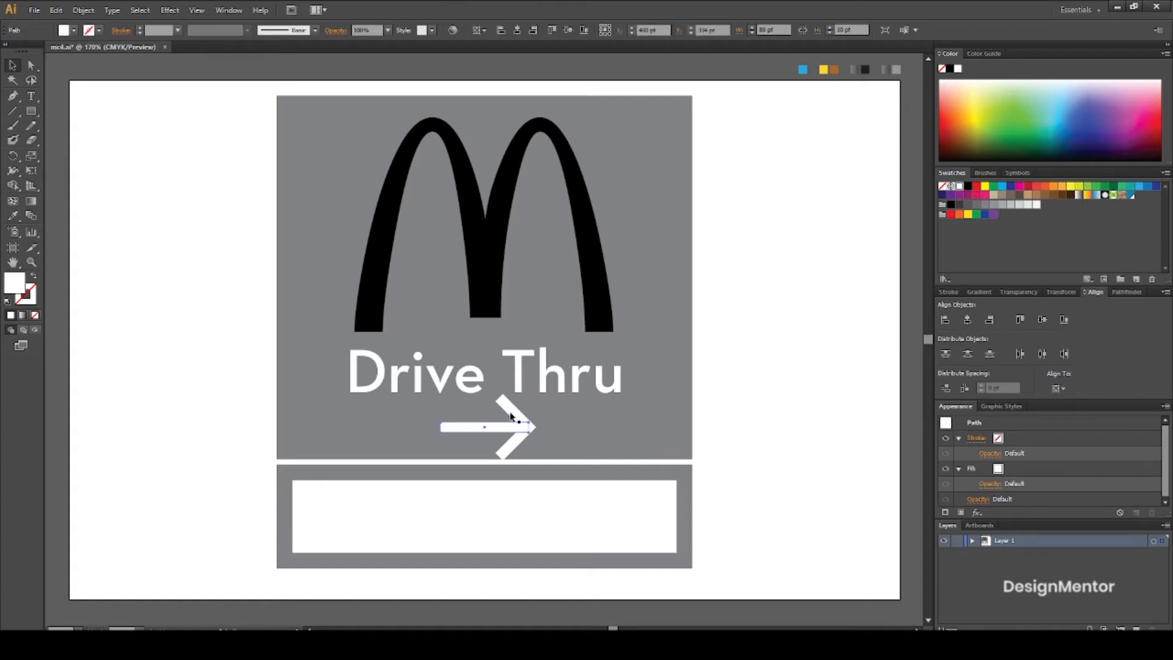
{"action": "key", "text": "Left"}
{"action": "key", "text": "Left"}
{"action": "key", "text": "Left"}
{"action": "left_click", "coordinate": [720, 433]}
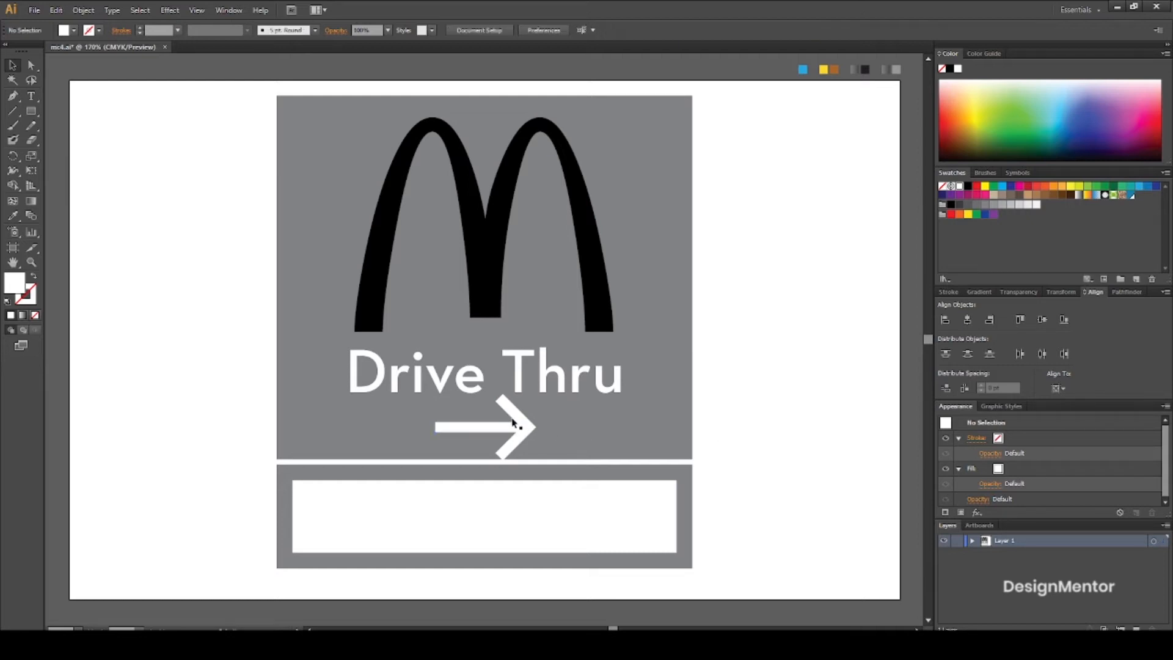
Unite the bar and arrowhead into one arrow shape and scale it down to about 66 by 42 pt
{"action": "left_click", "coordinate": [509, 421]}
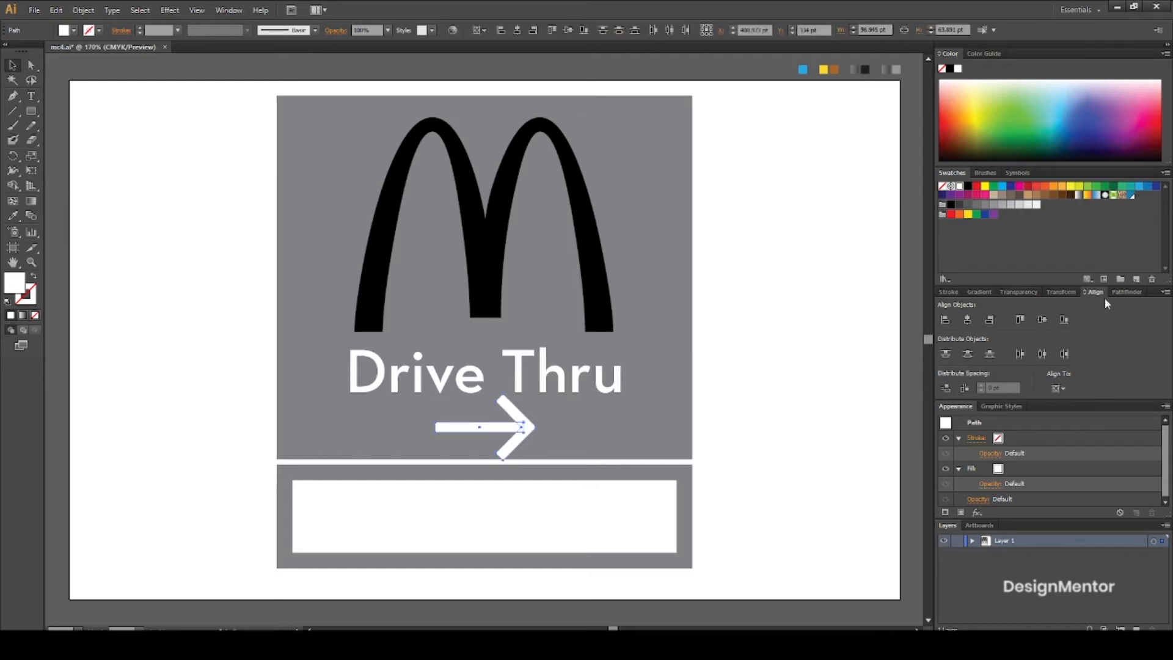
{"action": "left_click", "coordinate": [1130, 293]}
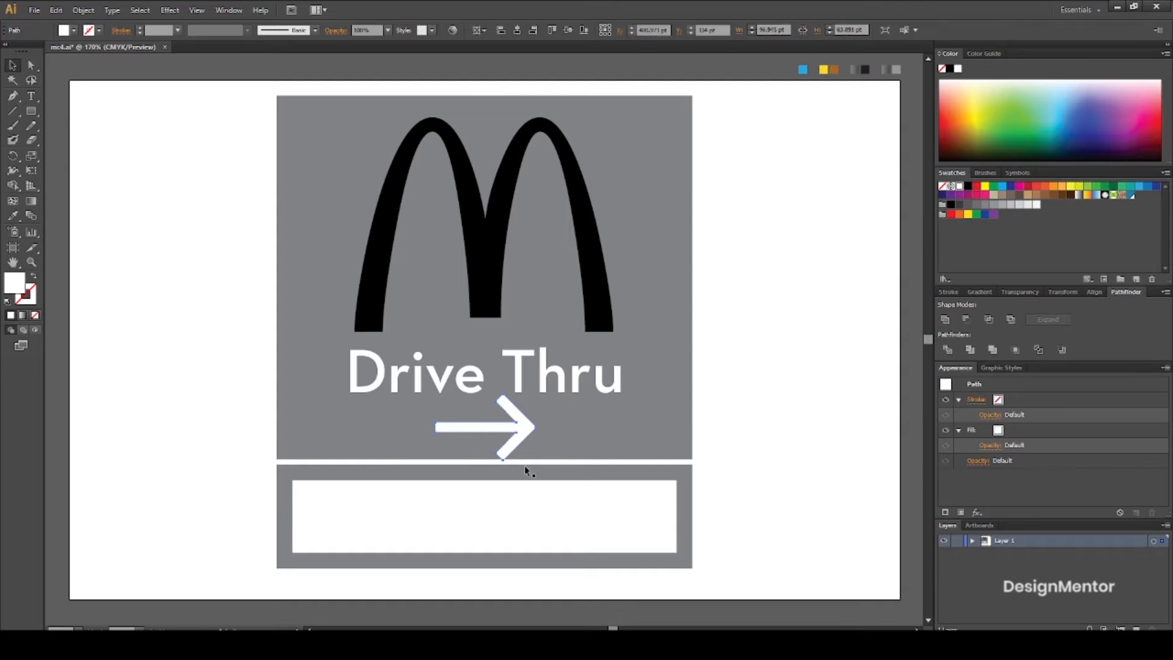
{"action": "key", "text": "e"}
{"action": "left_click_drag", "start_coordinate": [532, 459], "coordinate": [522, 450]}
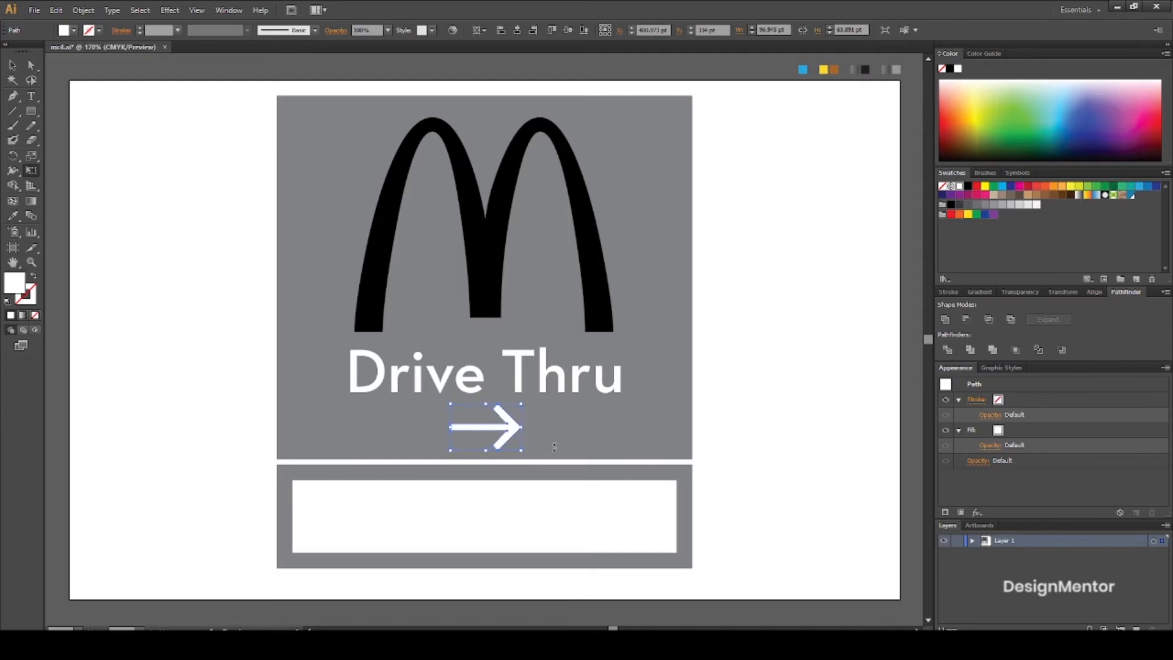
{"action": "key", "text": "v"}
{"action": "left_click", "coordinate": [749, 441]}
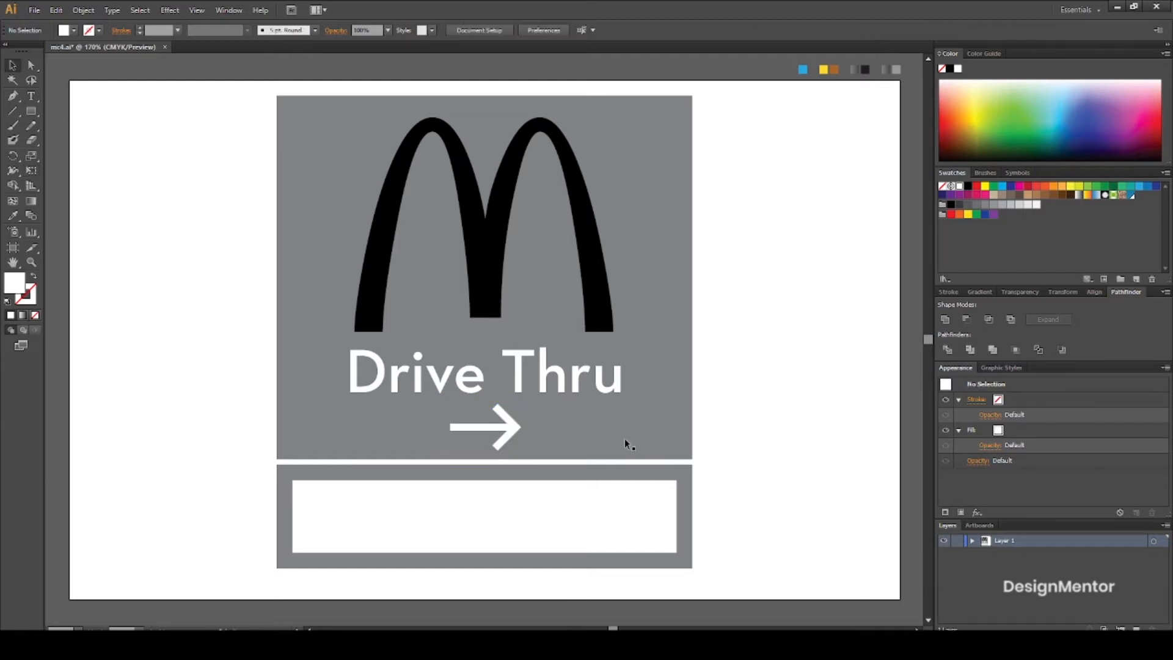
Center the white arrow horizontally on the artboard and deselect it
{"action": "left_click", "coordinate": [512, 431]}
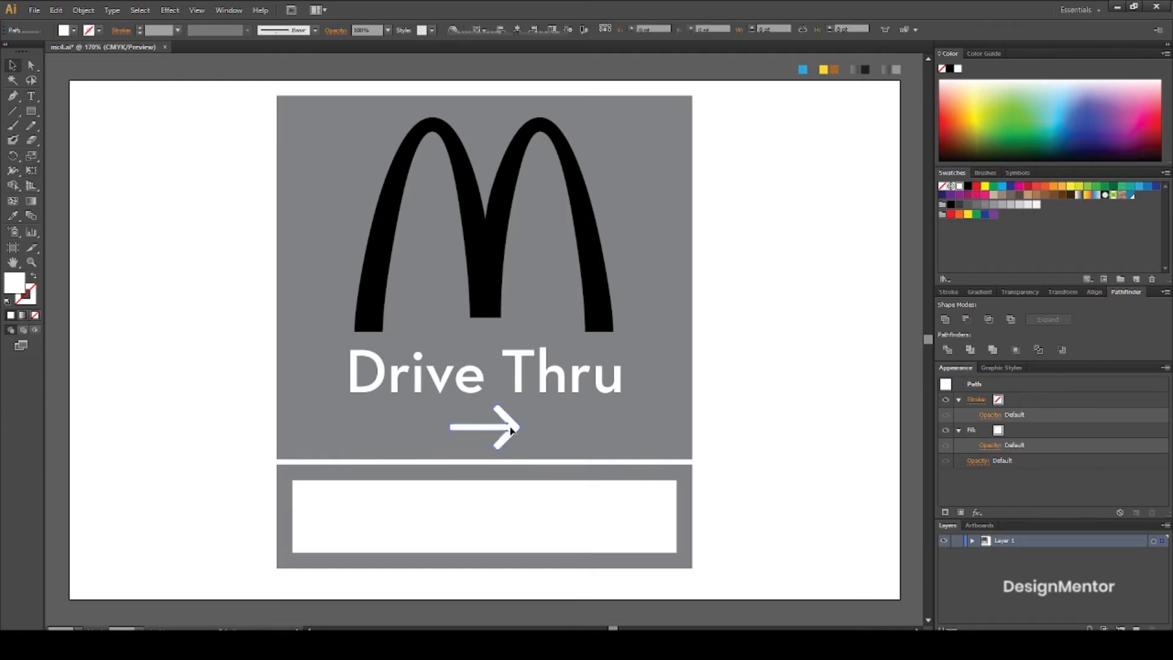
{"action": "left_click", "coordinate": [1093, 292]}
{"action": "left_click", "coordinate": [970, 323]}
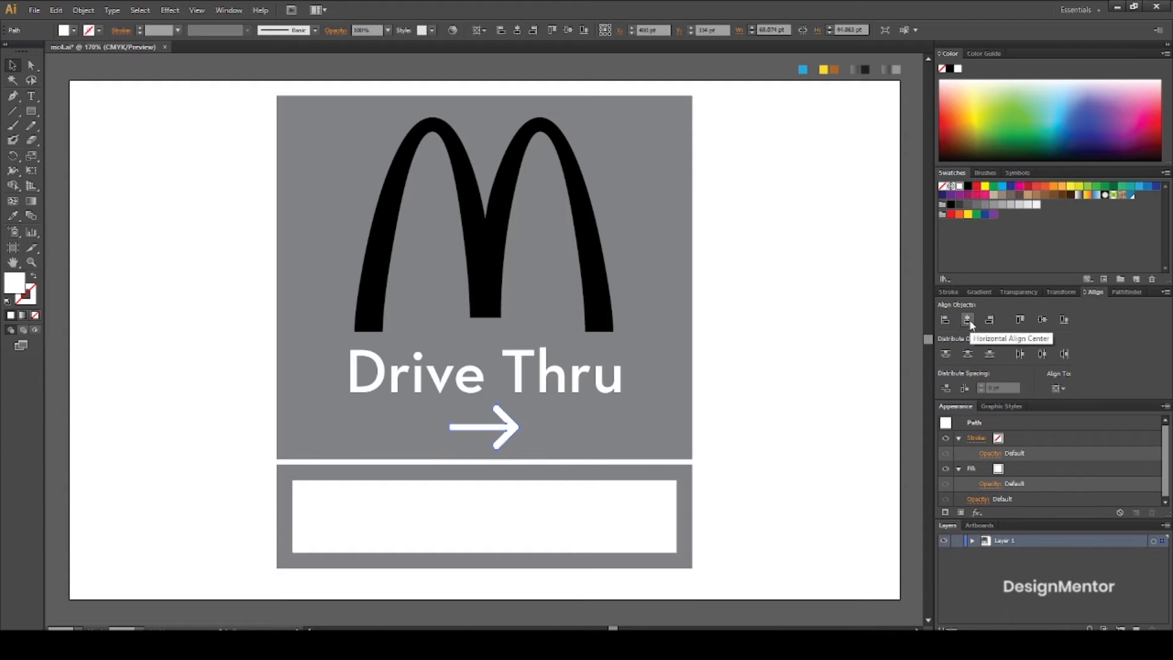
{"action": "left_click", "coordinate": [852, 452]}
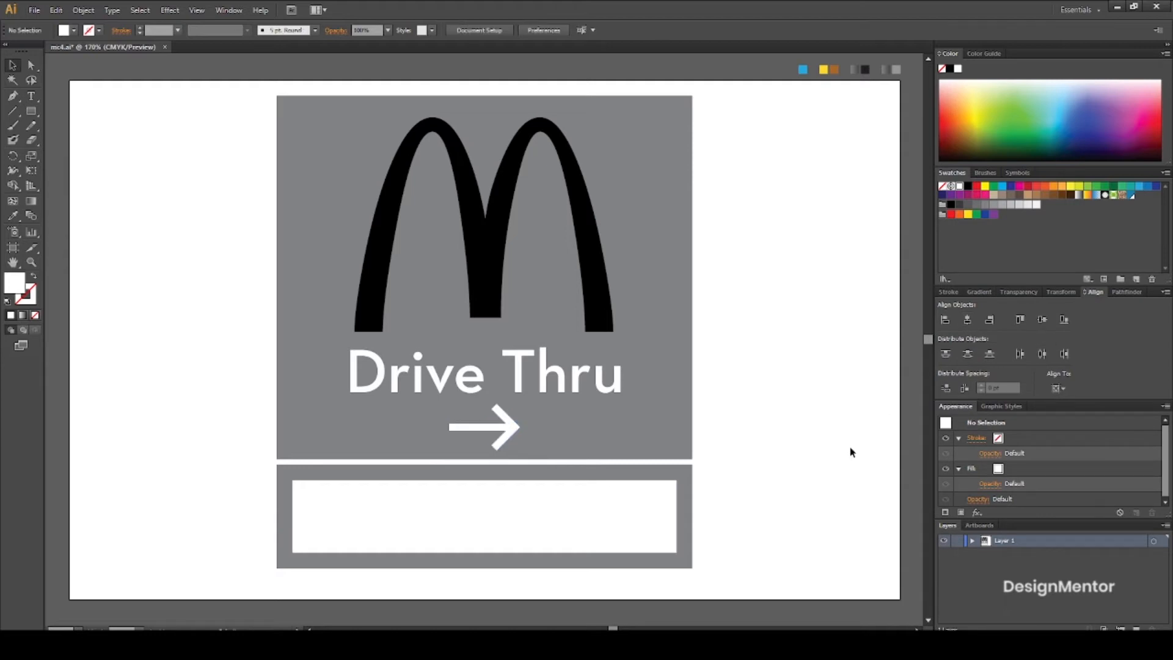
Start a 3D Extrude & Bevel effect on the large grey rectangle with preview on and a 30 pt extrude depth
{"action": "left_click", "coordinate": [678, 211]}
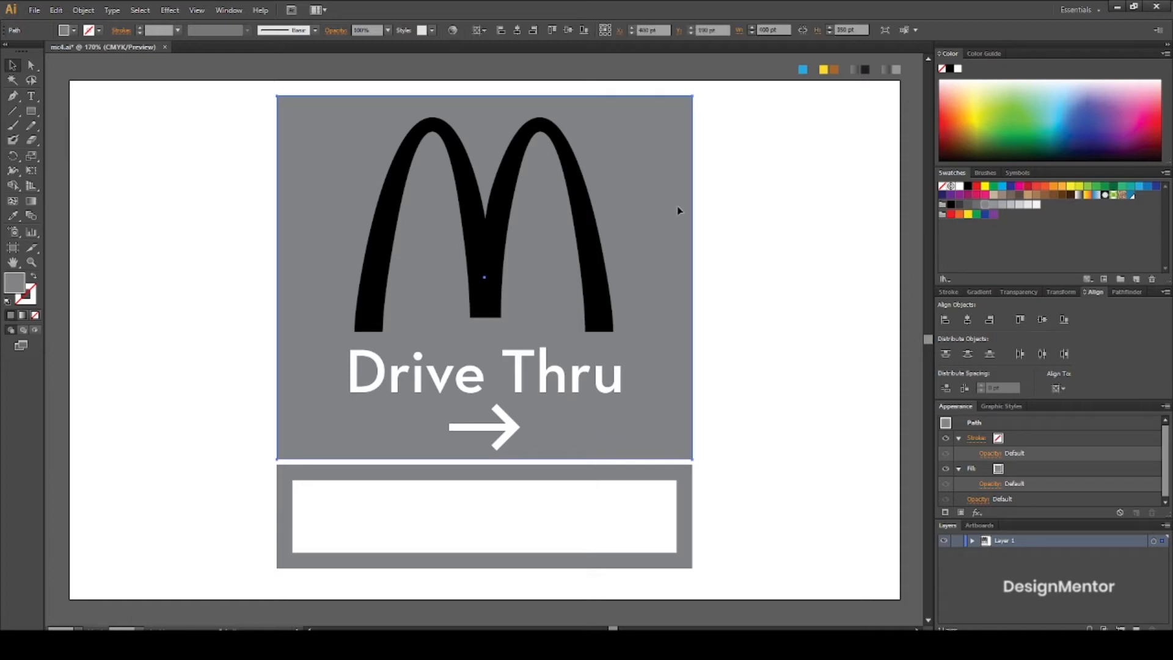
{"action": "left_click", "coordinate": [170, 10]}
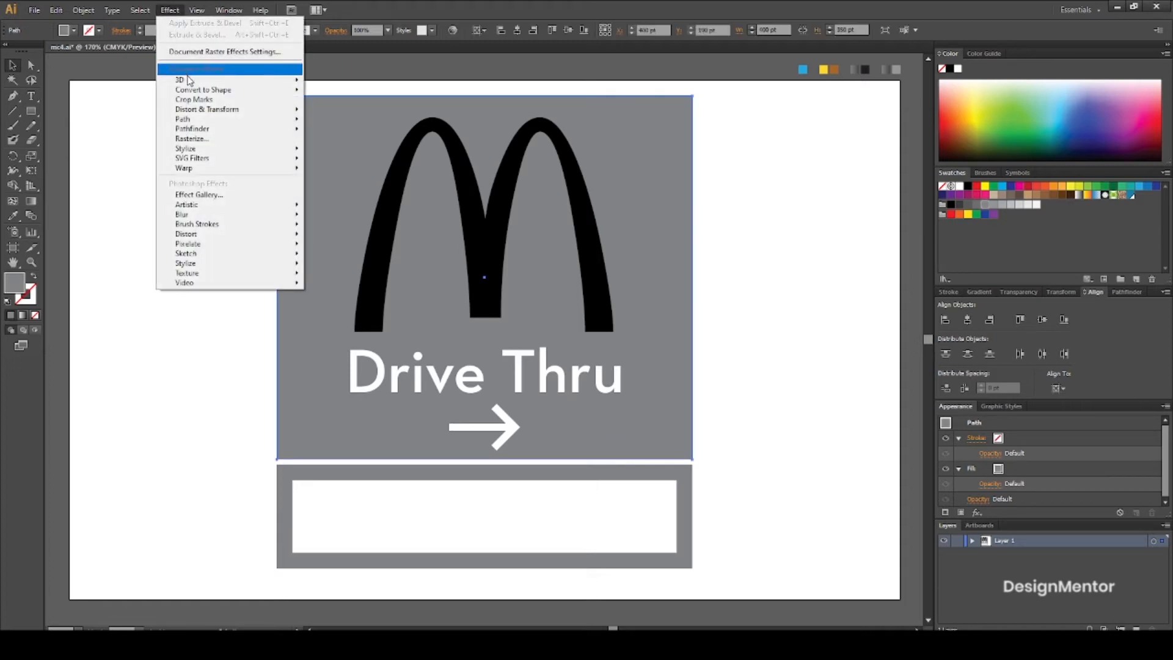
{"action": "mouse_move", "coordinate": [189, 83]}
{"action": "left_click", "coordinate": [361, 83]}
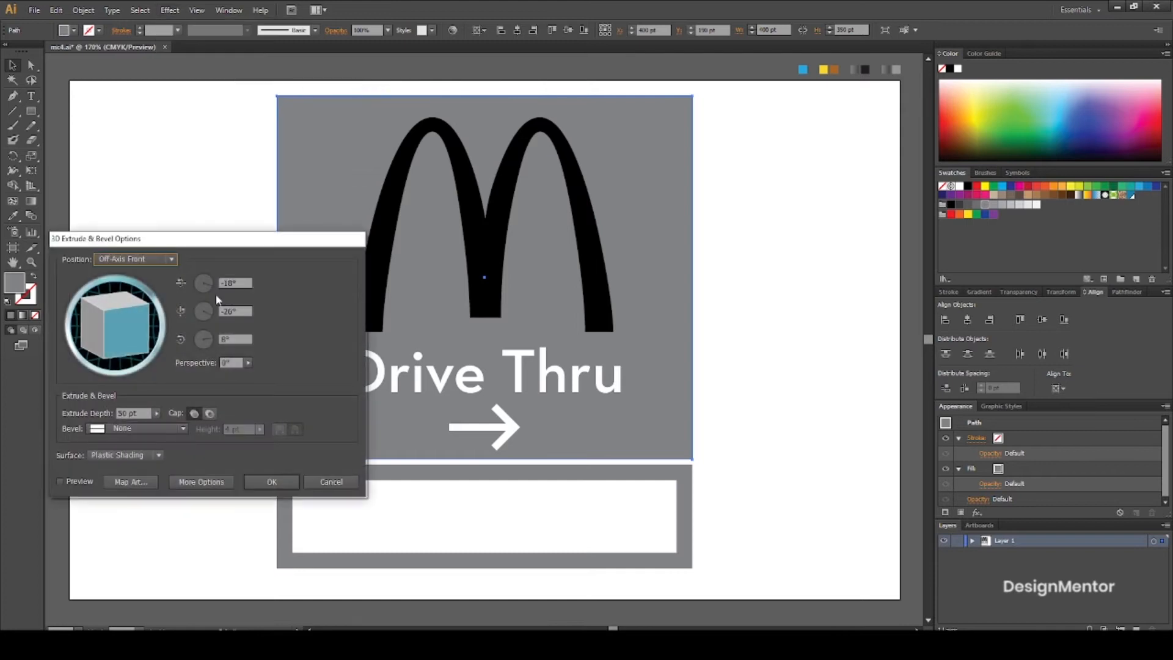
{"action": "left_click", "coordinate": [61, 481]}
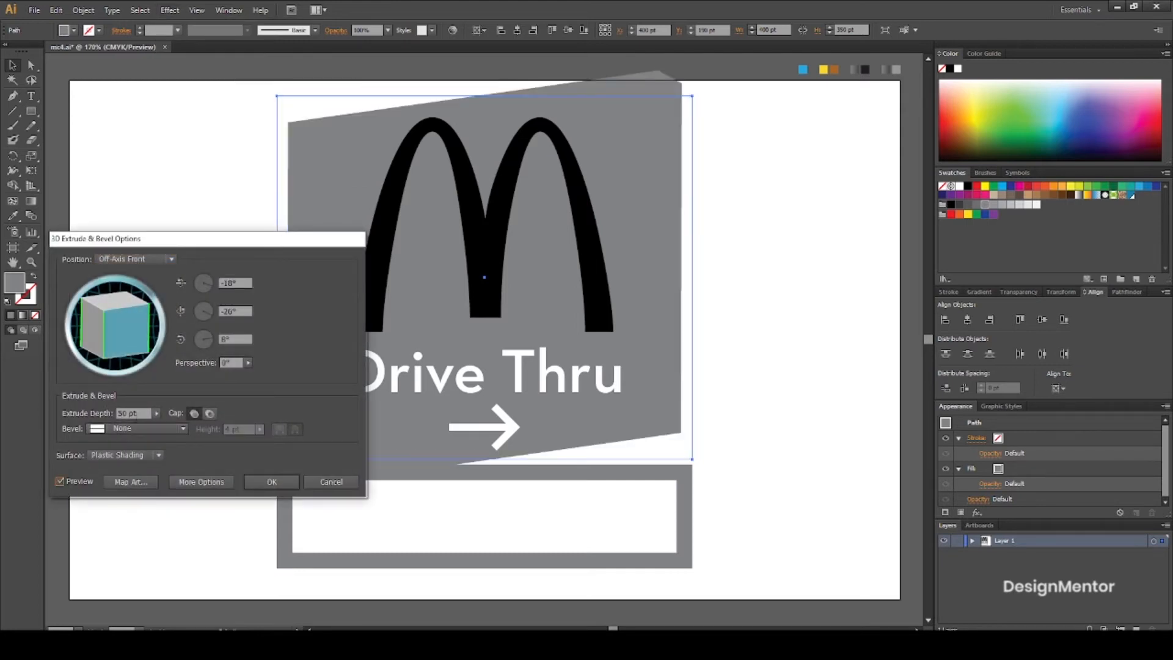
{"action": "type", "text": "30"}
Set the grey rectangle's 3D rotation to -21°, 43° and -14° and apply the effect
{"action": "double_click", "coordinate": [227, 282]}
{"action": "type", "text": "-21"}
{"action": "key", "text": "Tab"}
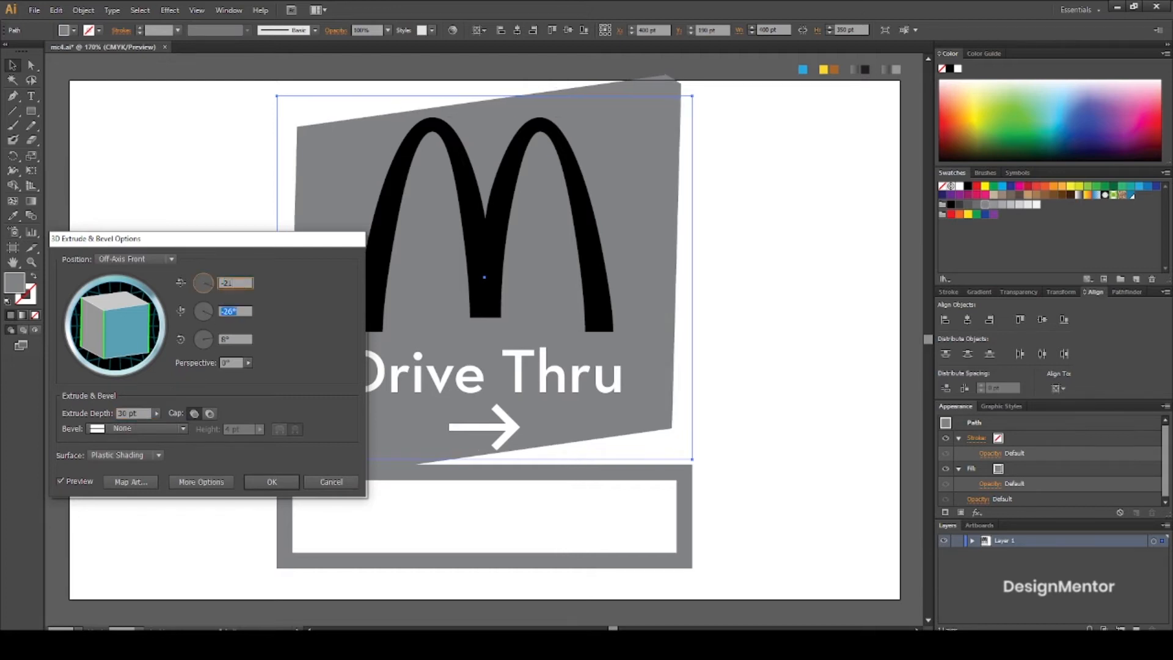
{"action": "type", "text": "43"}
{"action": "key", "text": "Tab"}
{"action": "key", "text": "BackSpace"}
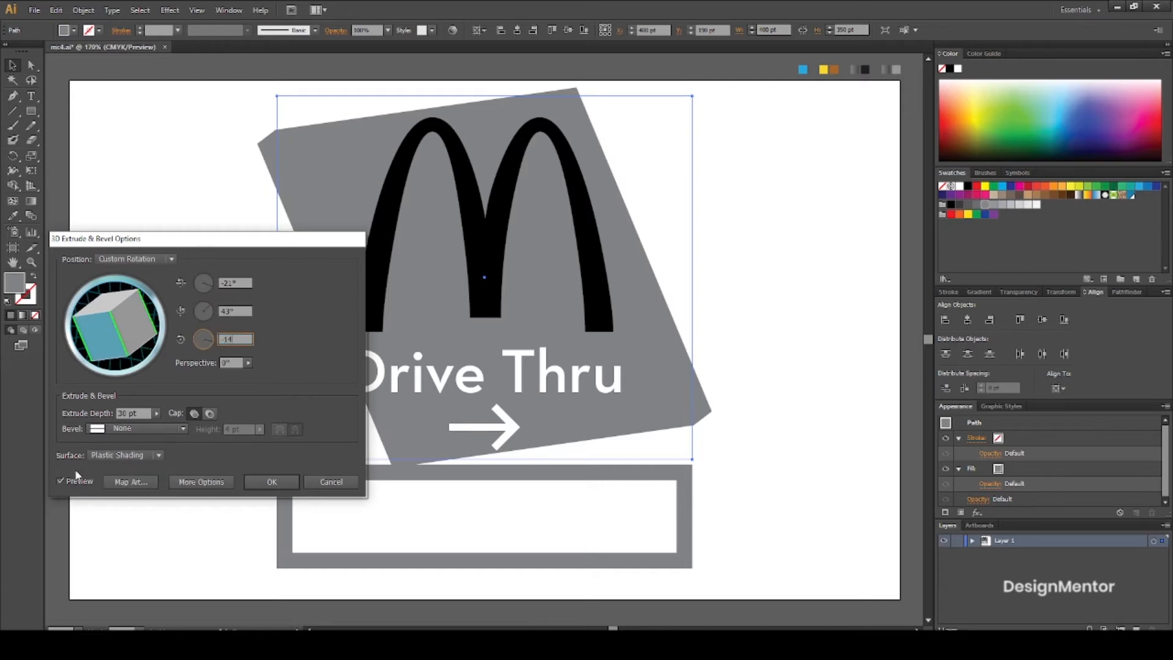
{"action": "left_click", "coordinate": [60, 481]}
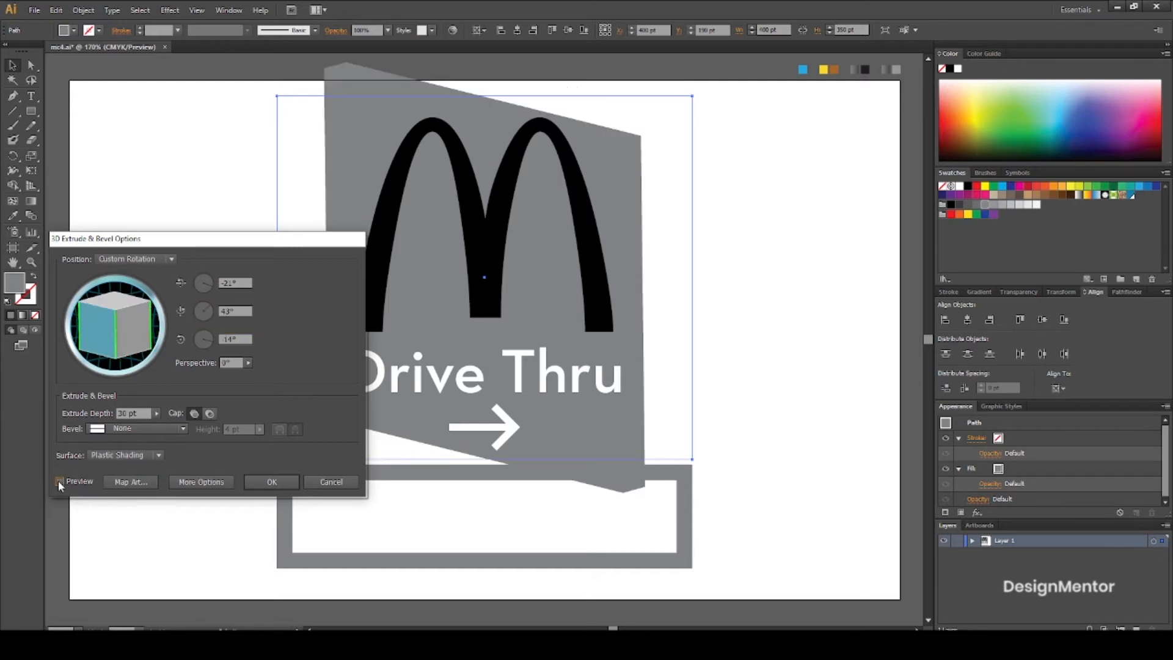
{"action": "left_click", "coordinate": [280, 485]}
Start a 3D Extrude & Bevel effect on the black M with rotation angles of -21°, 43° and -14°
{"action": "left_click", "coordinate": [391, 228]}
{"action": "left_click", "coordinate": [170, 11]}
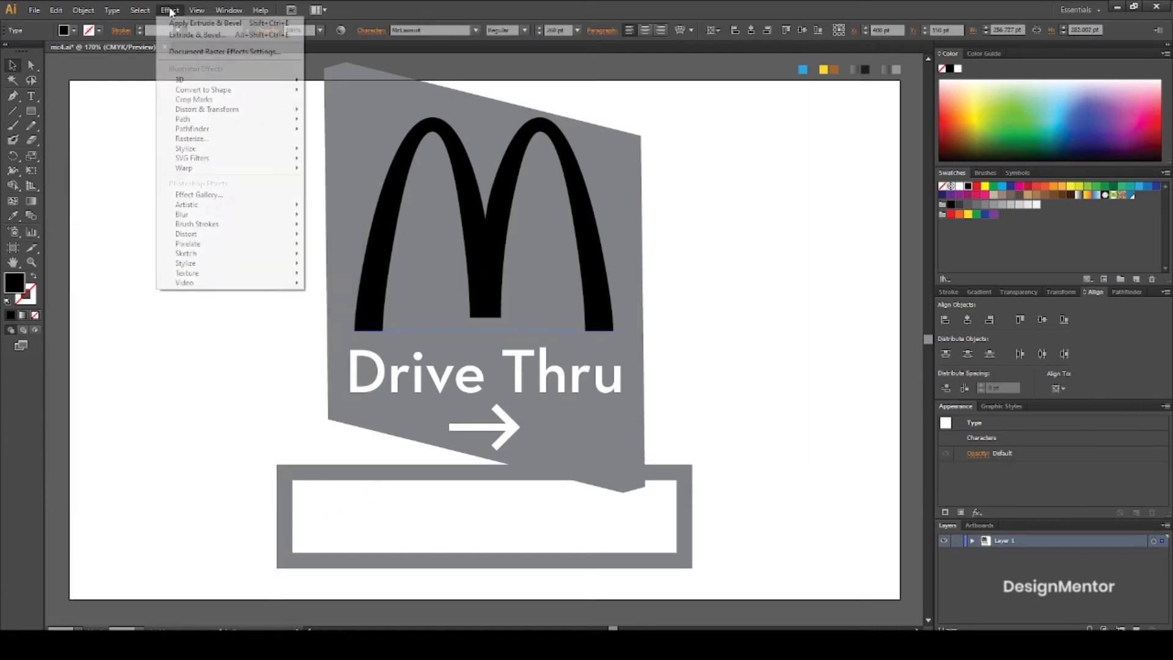
{"action": "mouse_move", "coordinate": [184, 79]}
{"action": "left_click", "coordinate": [342, 79]}
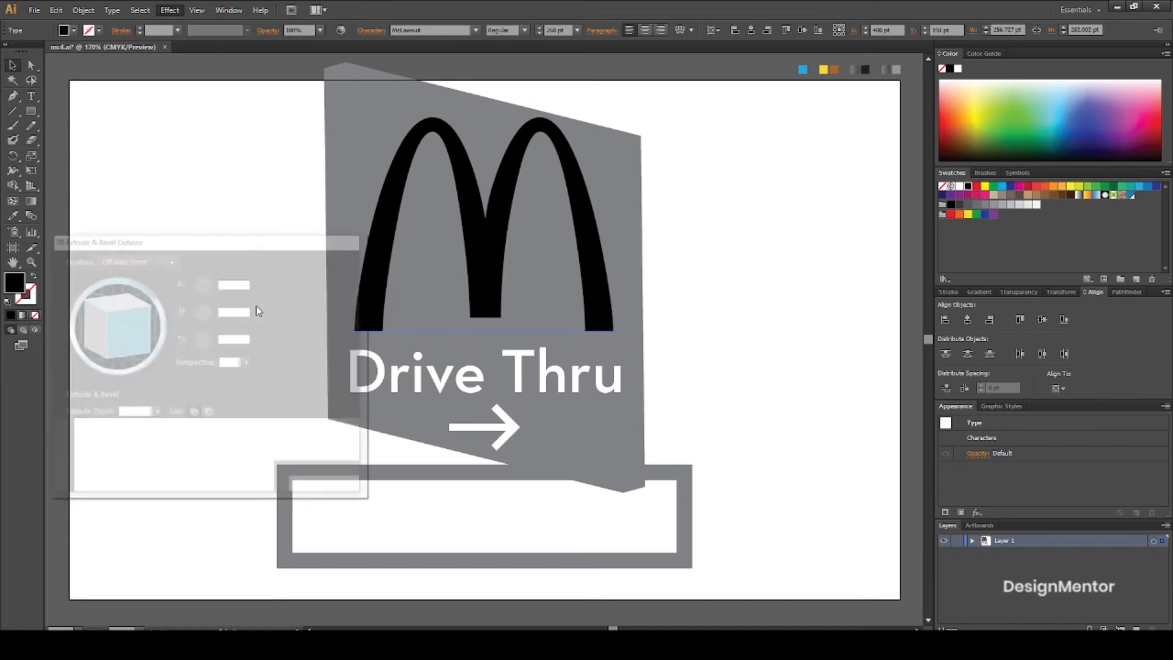
{"action": "type", "text": "-21"}
{"action": "key", "text": "Tab"}
{"action": "type", "text": "43"}
{"action": "key", "text": "Tab"}
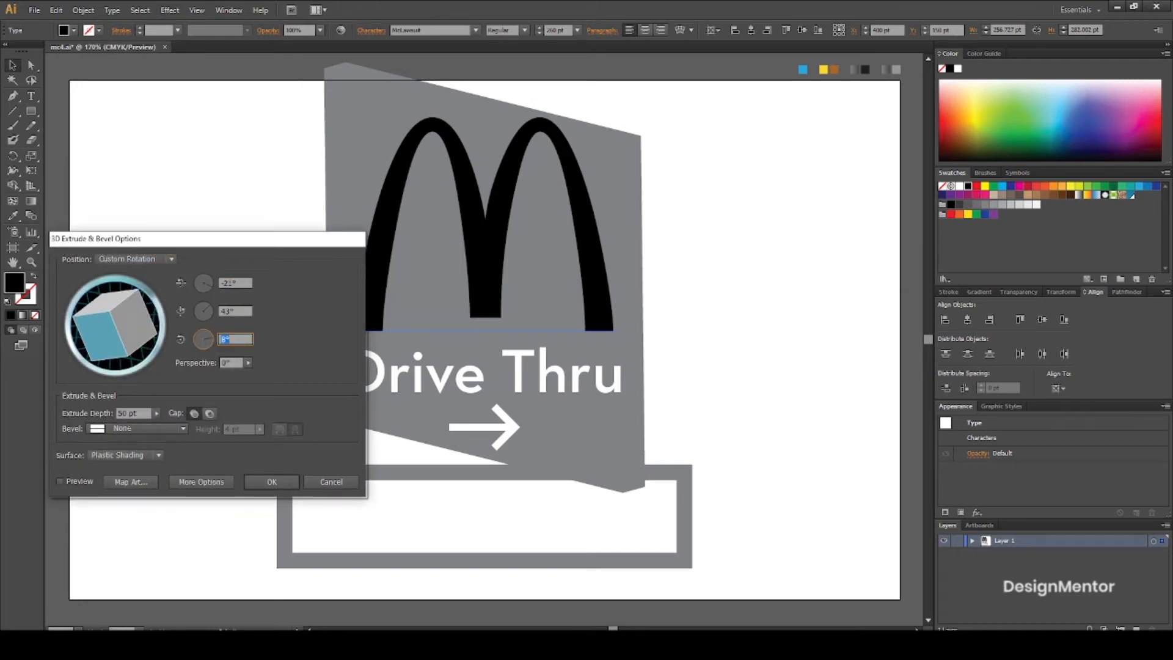
{"action": "key", "text": "BackSpace"}
{"action": "type", "text": "14"}
Set the M's extrude depth to 20 pt, preview it and apply the effect
{"action": "left_click", "coordinate": [136, 415]}
{"action": "type", "text": "20"}
{"action": "left_click", "coordinate": [59, 482]}
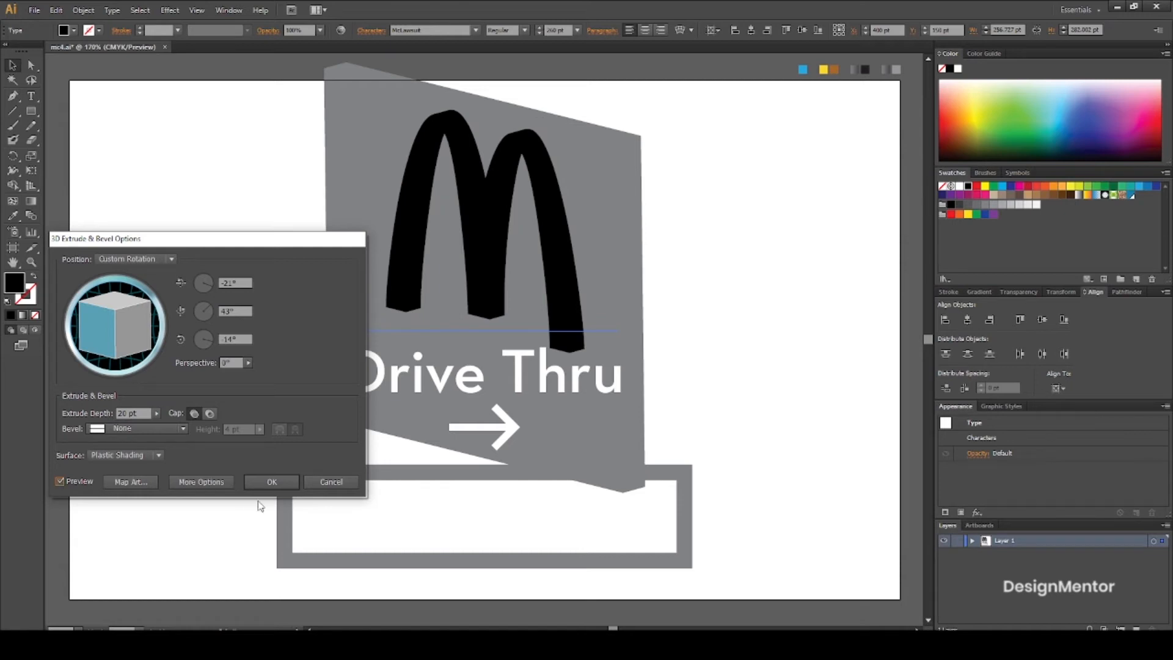
{"action": "left_click", "coordinate": [272, 482]}
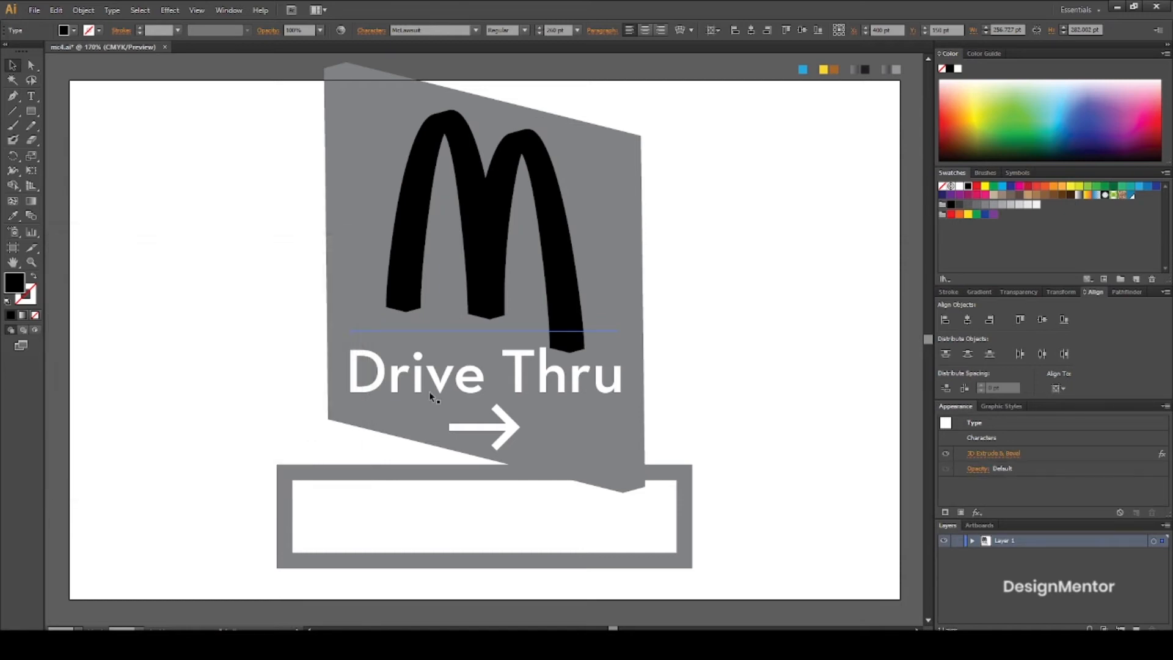
Convert the "Drive Thru" text to outlines and keep the resulting group selected
{"action": "right_click", "coordinate": [383, 376]}
{"action": "left_click", "coordinate": [440, 456]}
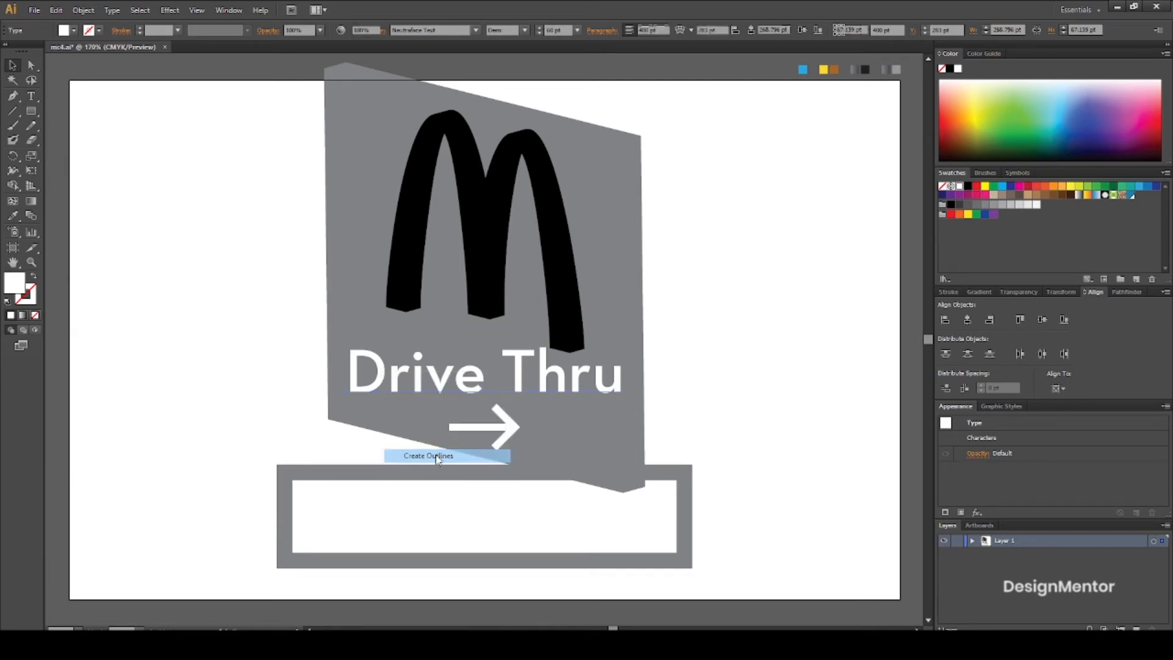
{"action": "left_click", "coordinate": [373, 363]}
{"action": "left_click", "coordinate": [381, 368]}
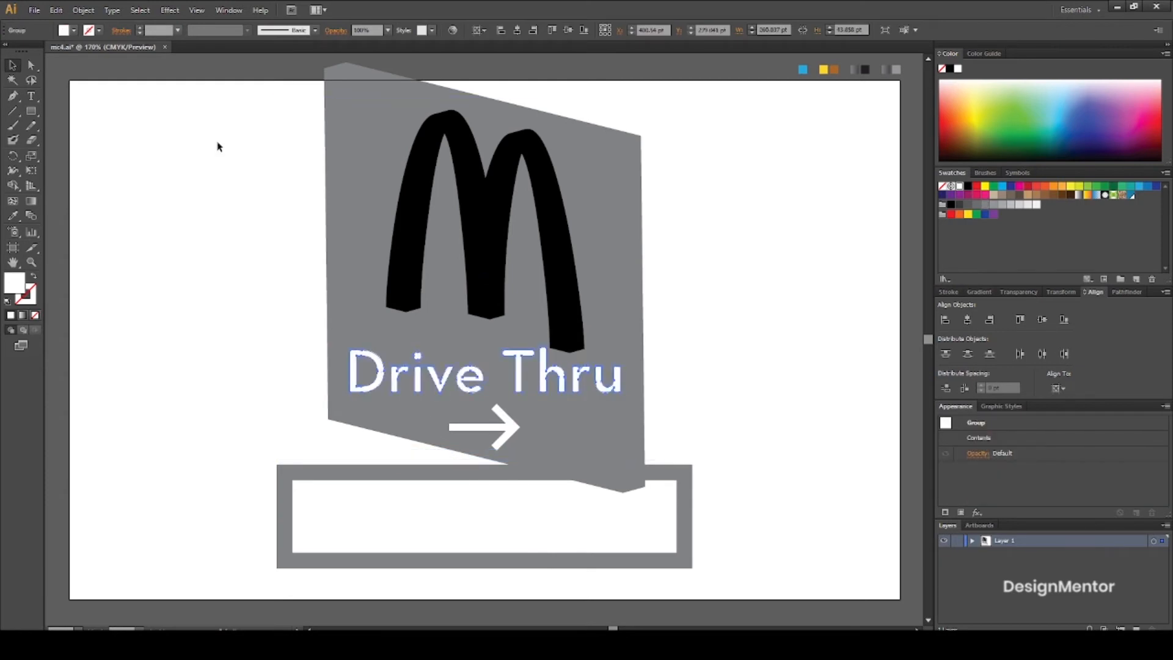
Start a 3D Extrude & Bevel effect on the outlined "Drive Thru" lettering with rotation angles of -21°, 43° and -14°
{"action": "left_click", "coordinate": [162, 13]}
{"action": "mouse_move", "coordinate": [232, 79]}
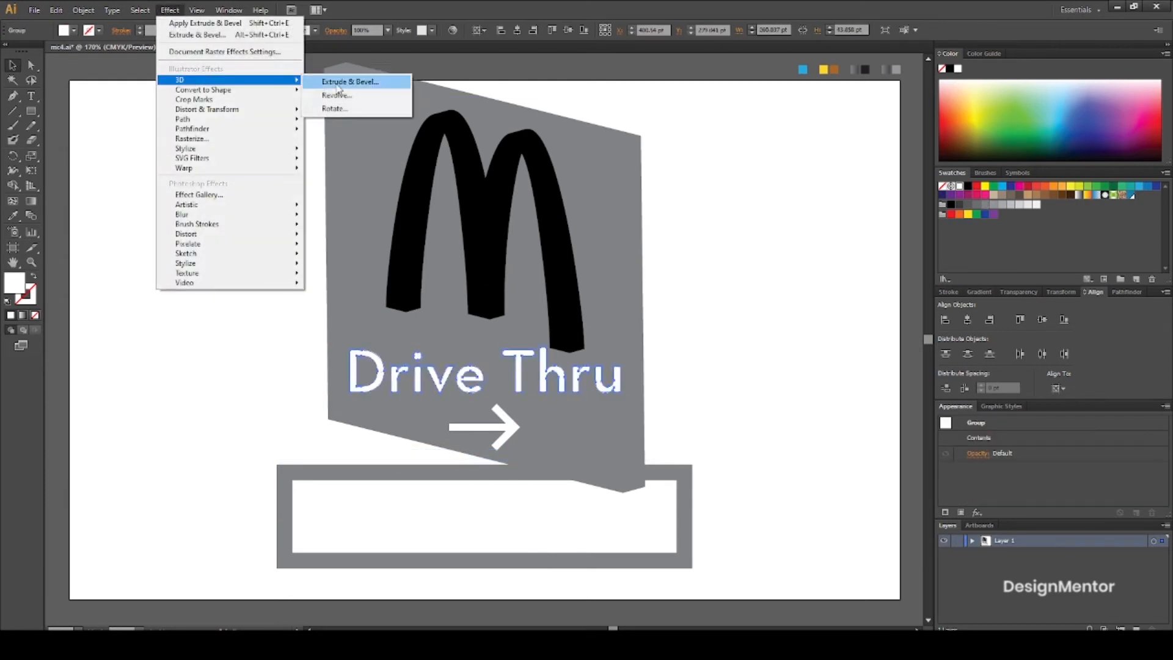
{"action": "left_click", "coordinate": [338, 83]}
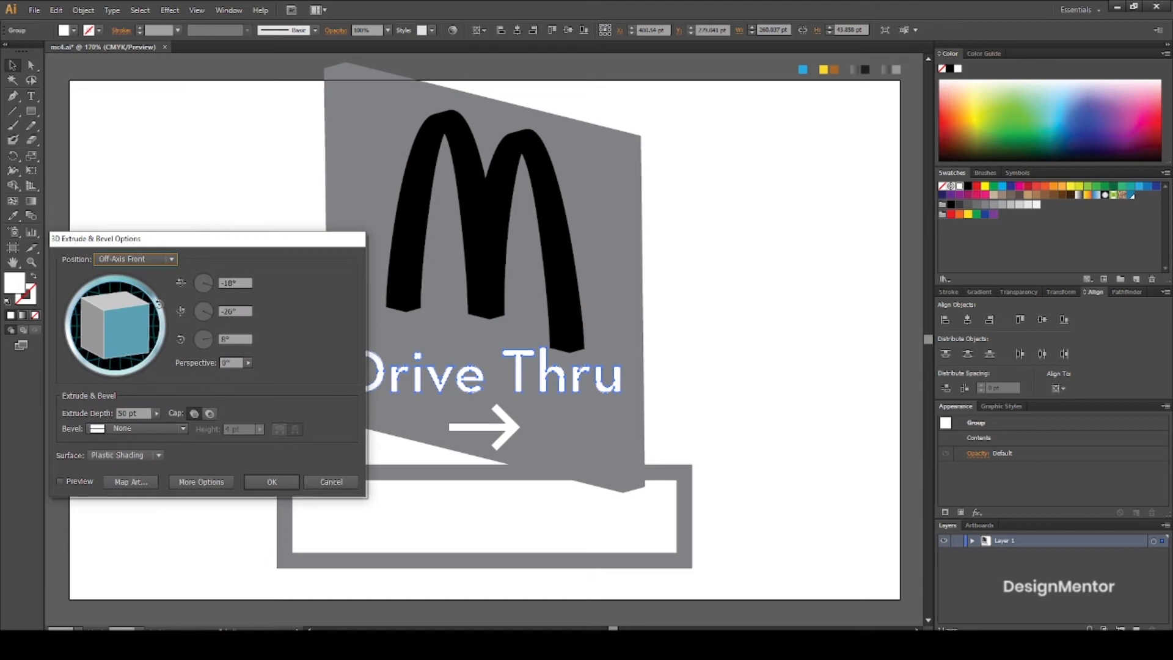
{"action": "left_click", "coordinate": [228, 283]}
{"action": "left_click_drag", "start_coordinate": [227, 284], "coordinate": [246, 283]}
{"action": "type", "text": "-21"}
{"action": "key", "text": "Tab"}
{"action": "type", "text": "43"}
{"action": "key", "text": "Tab"}
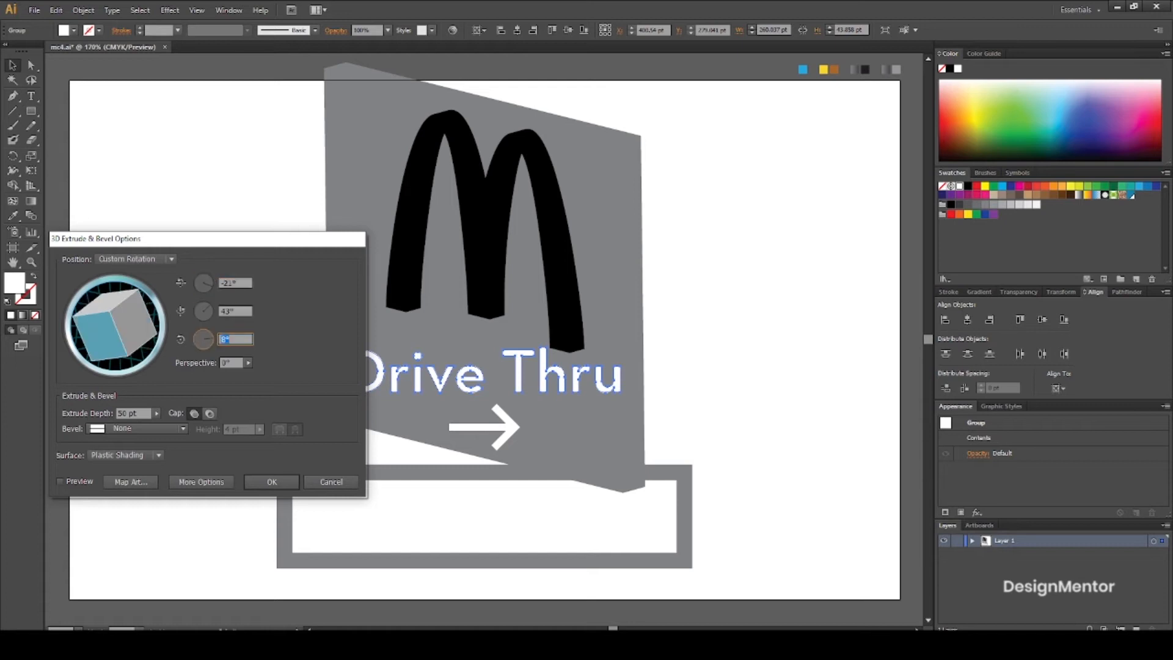
{"action": "type", "text": "14"}
Set the lettering's extrude depth to 0 pt, preview and apply the effect, and clear the selection
{"action": "left_click_drag", "start_coordinate": [137, 413], "coordinate": [97, 418]}
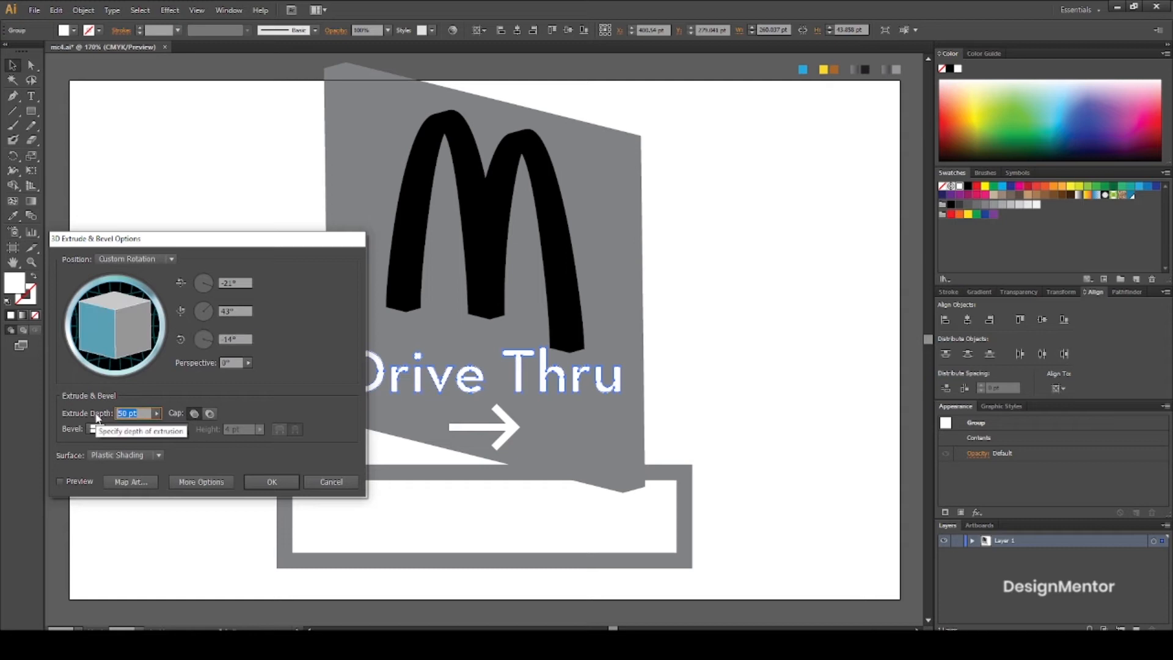
{"action": "type", "text": "0"}
{"action": "left_click", "coordinate": [60, 482]}
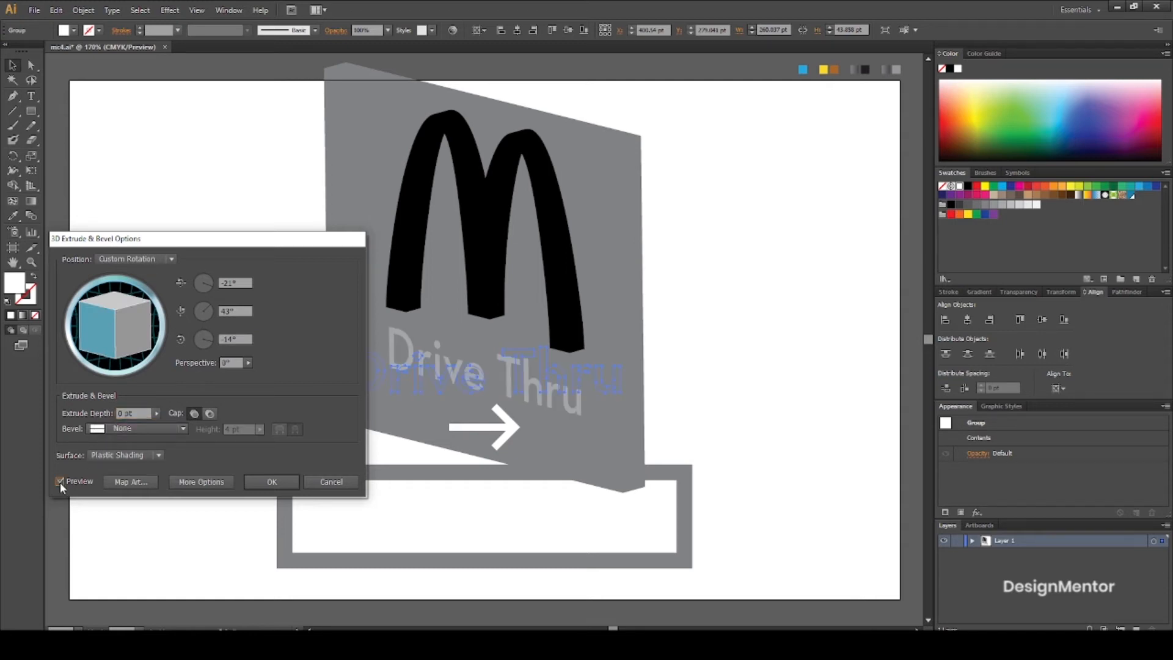
{"action": "left_click", "coordinate": [272, 482]}
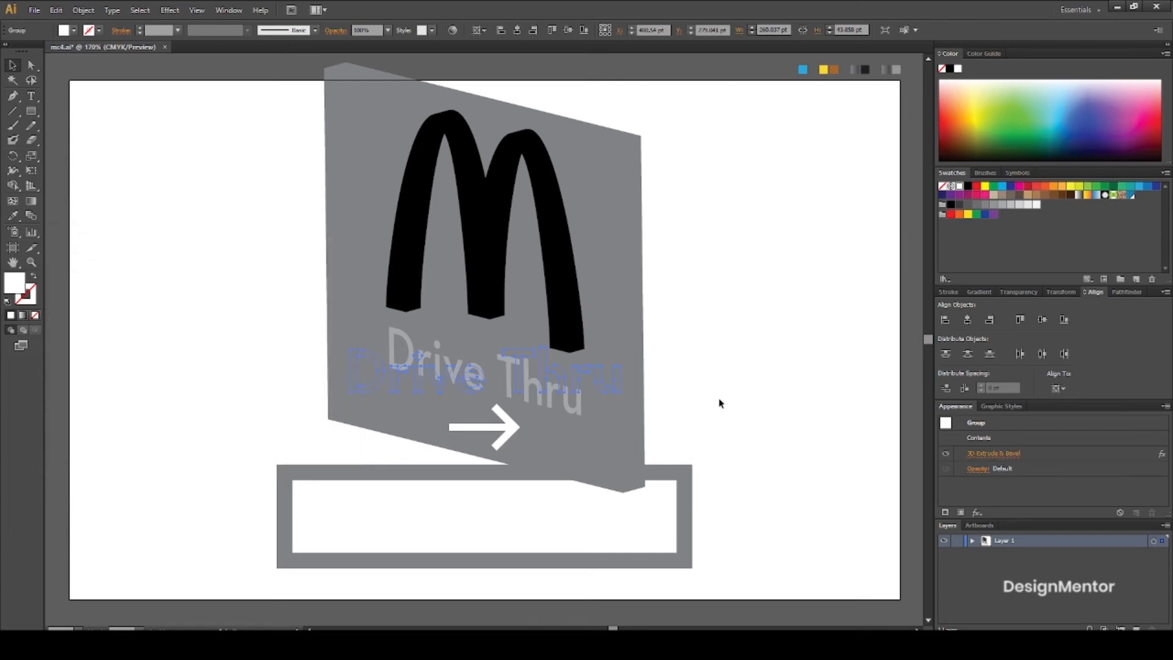
{"action": "left_click", "coordinate": [694, 389]}
{"action": "left_click", "coordinate": [496, 299]}
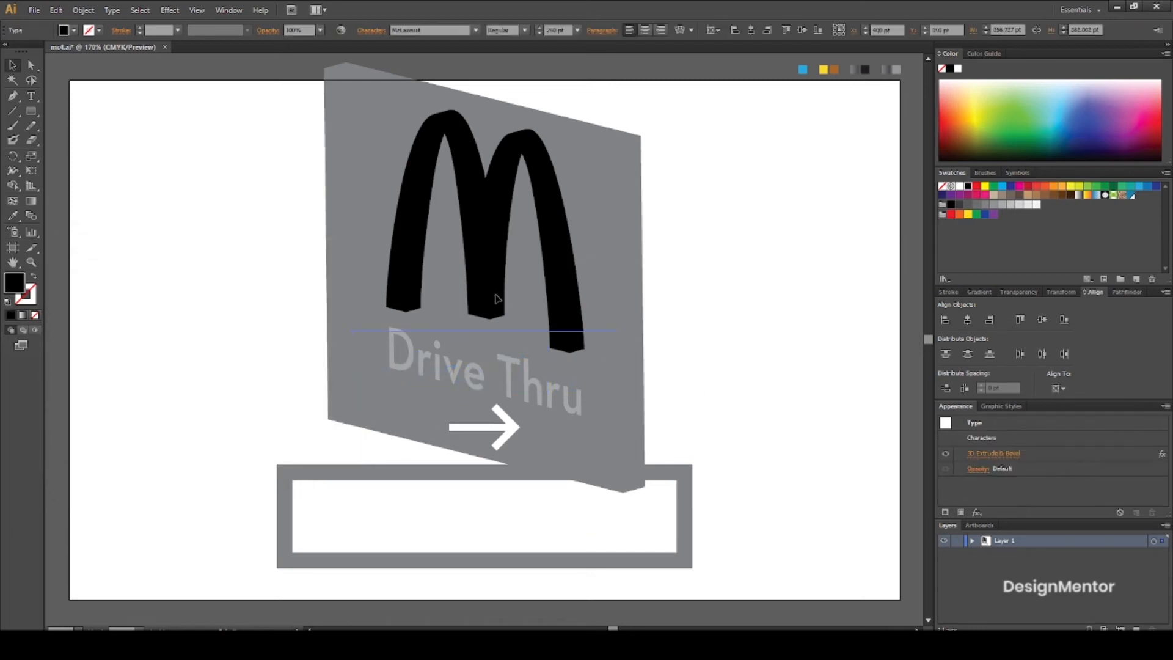
{"action": "left_click", "coordinate": [754, 301]}
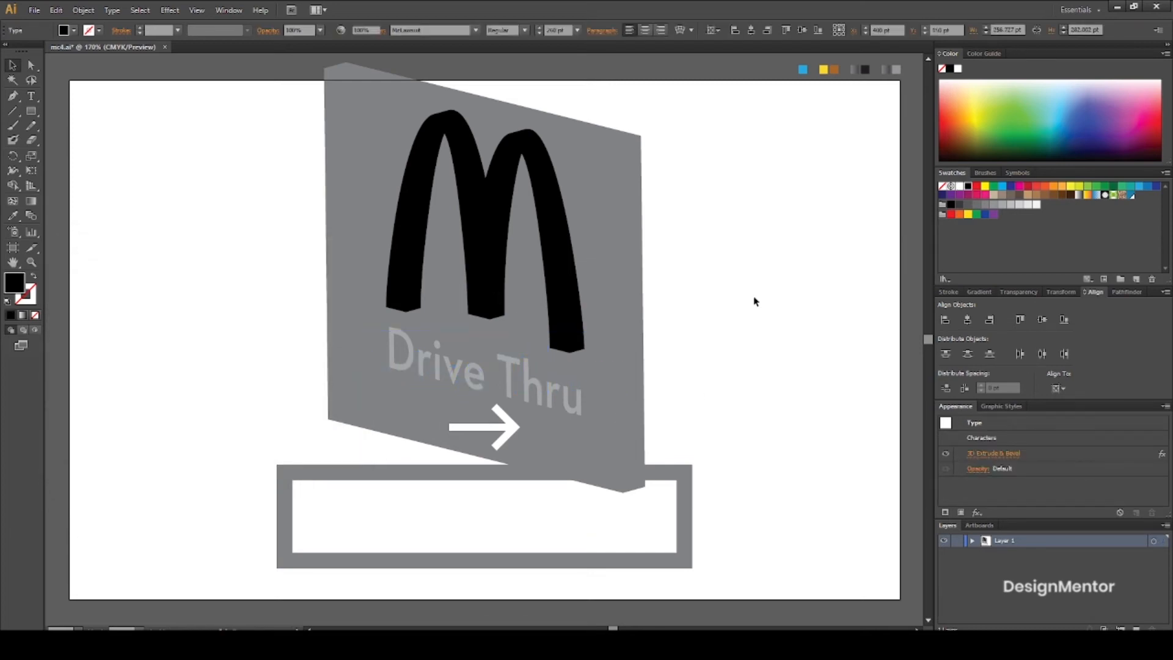
Start a 3D Extrude & Bevel effect on the white arrow with rotation angles of -21°, 43° and -14°
{"action": "left_click", "coordinate": [508, 423]}
{"action": "left_click", "coordinate": [171, 11]}
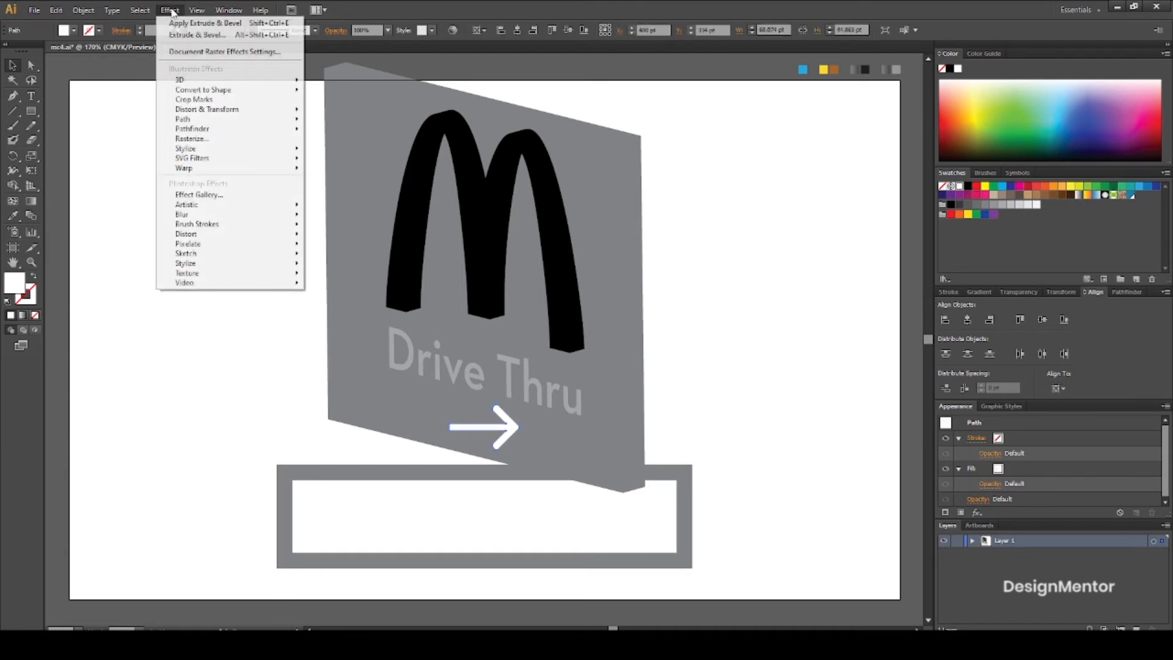
{"action": "mouse_move", "coordinate": [275, 79]}
{"action": "left_click", "coordinate": [361, 79]}
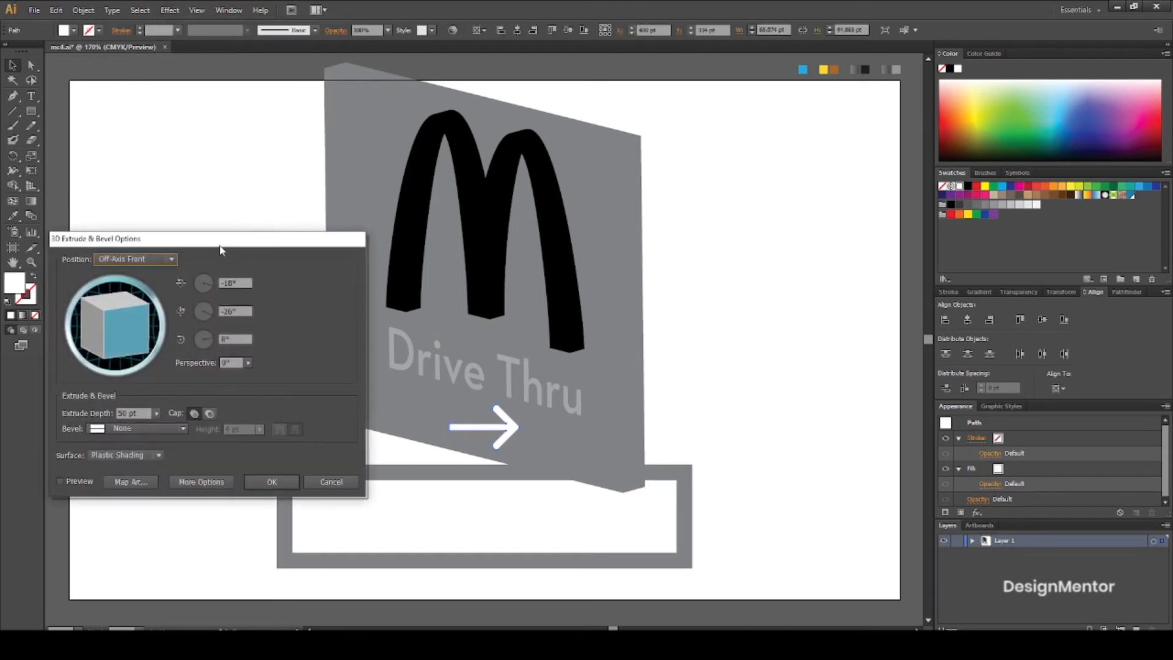
{"action": "double_click", "coordinate": [226, 283]}
{"action": "type", "text": "-21"}
{"action": "key", "text": "Tab"}
{"action": "type", "text": "4"}
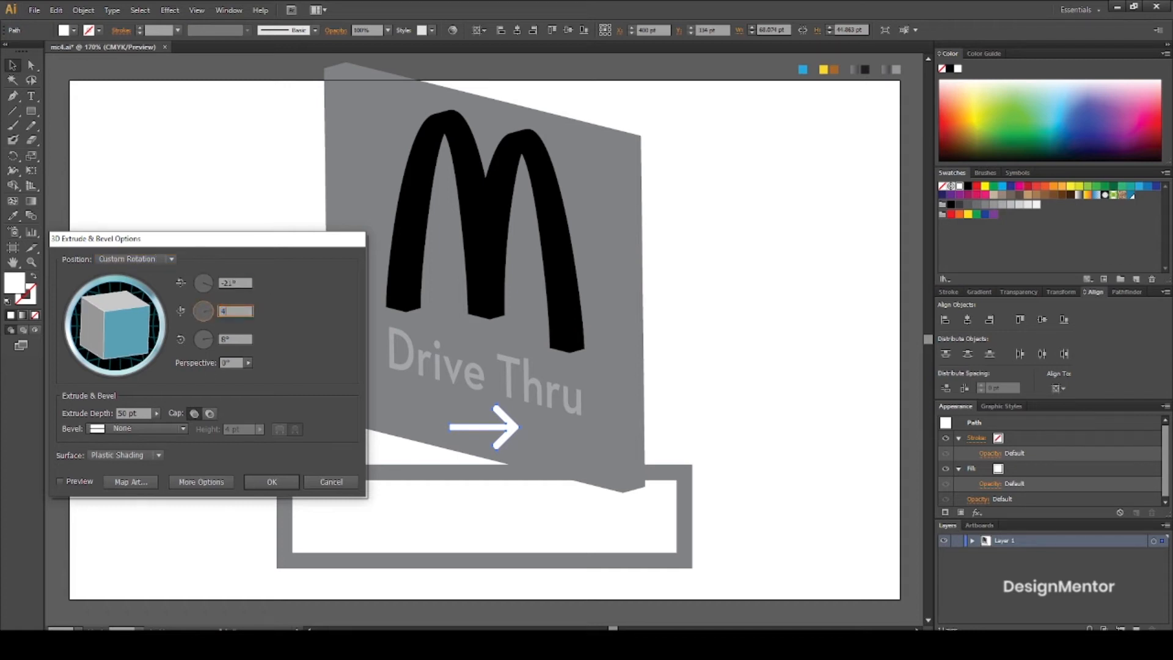
{"action": "type", "text": "3"}
{"action": "key", "text": "Tab"}
{"action": "key", "text": "BackSpace"}
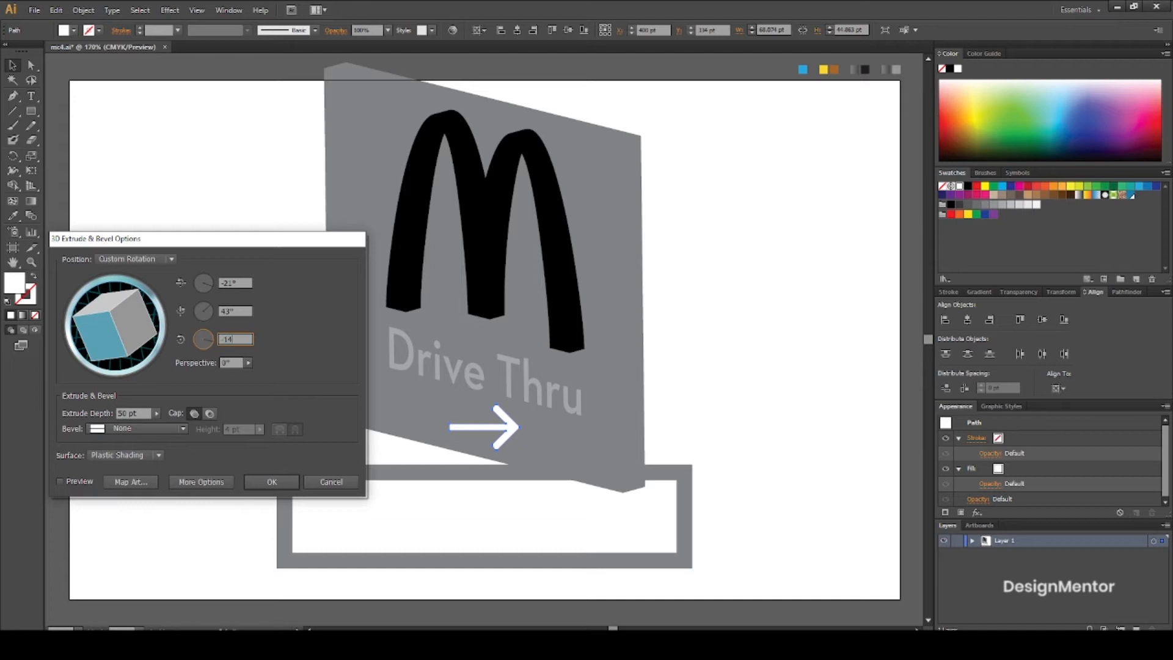
Set the arrow's extrude depth to 0 pt, preview and apply the effect, and clear the selection
{"action": "left_click", "coordinate": [127, 418]}
{"action": "type", "text": "0"}
{"action": "left_click", "coordinate": [58, 480]}
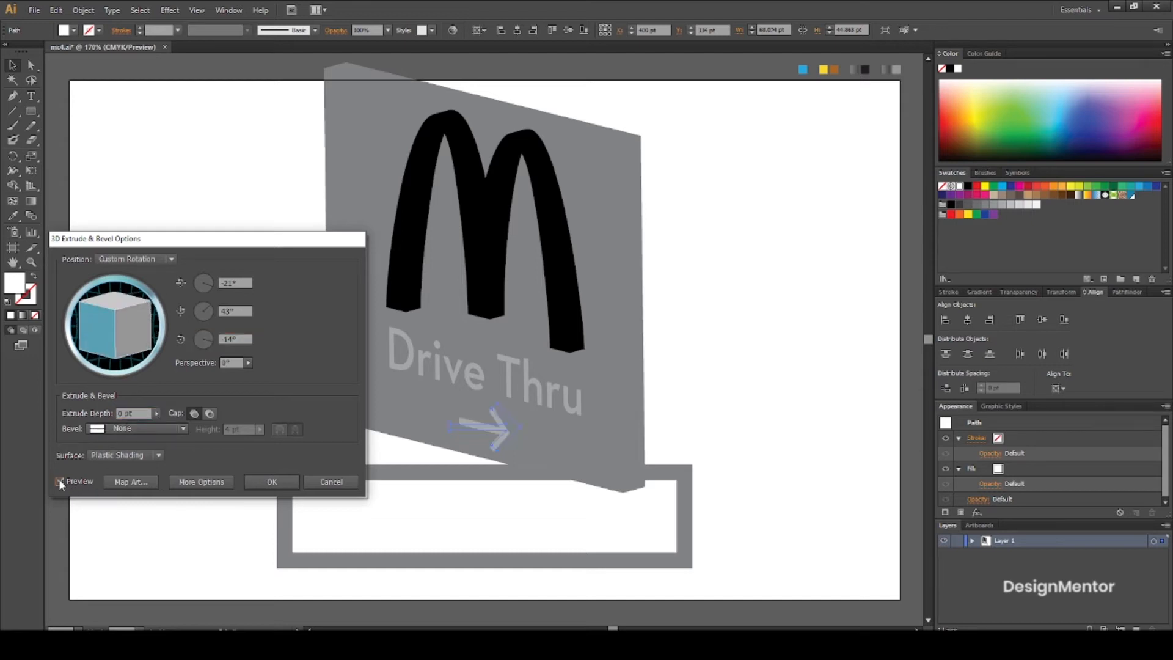
{"action": "left_click", "coordinate": [278, 484]}
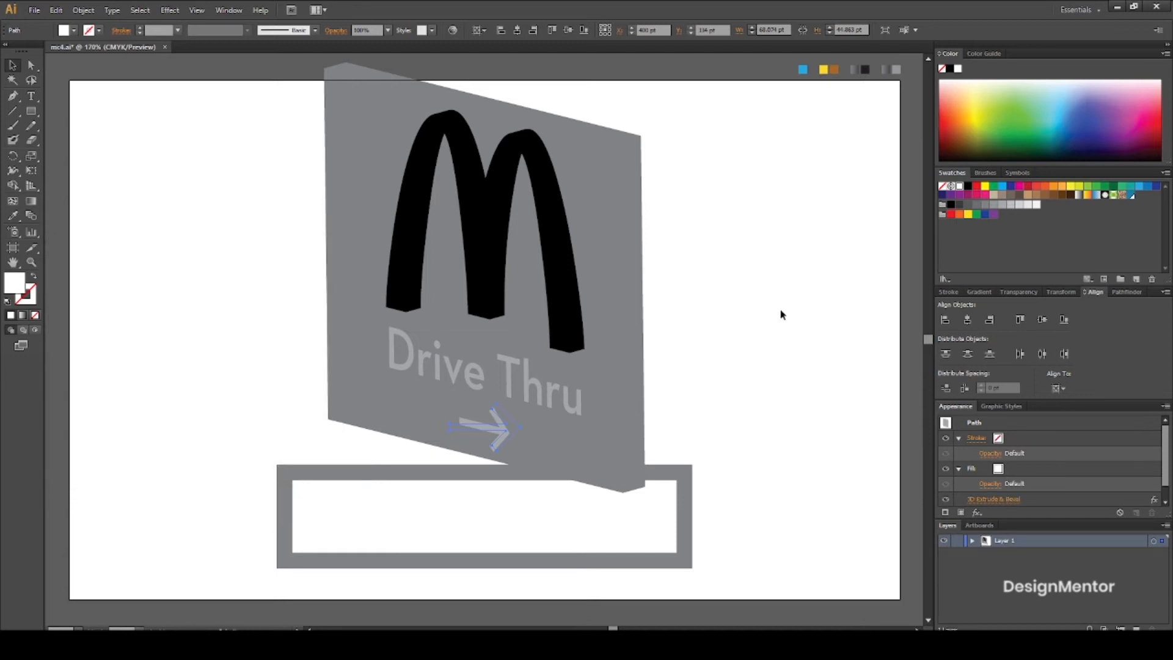
{"action": "left_click", "coordinate": [779, 356]}
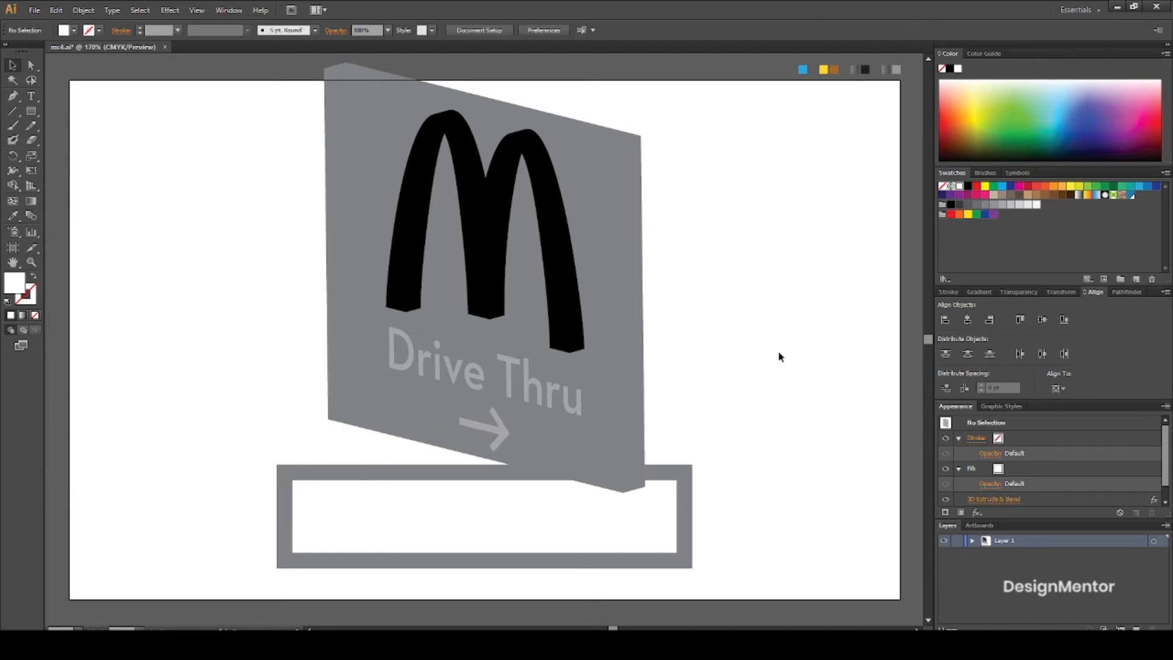
Start a 3D Extrude & Bevel effect on the lower grey rectangular frame with rotation angles of -21°, 43° and -14°
{"action": "left_click", "coordinate": [683, 474]}
{"action": "left_click", "coordinate": [170, 10]}
{"action": "mouse_move", "coordinate": [287, 80]}
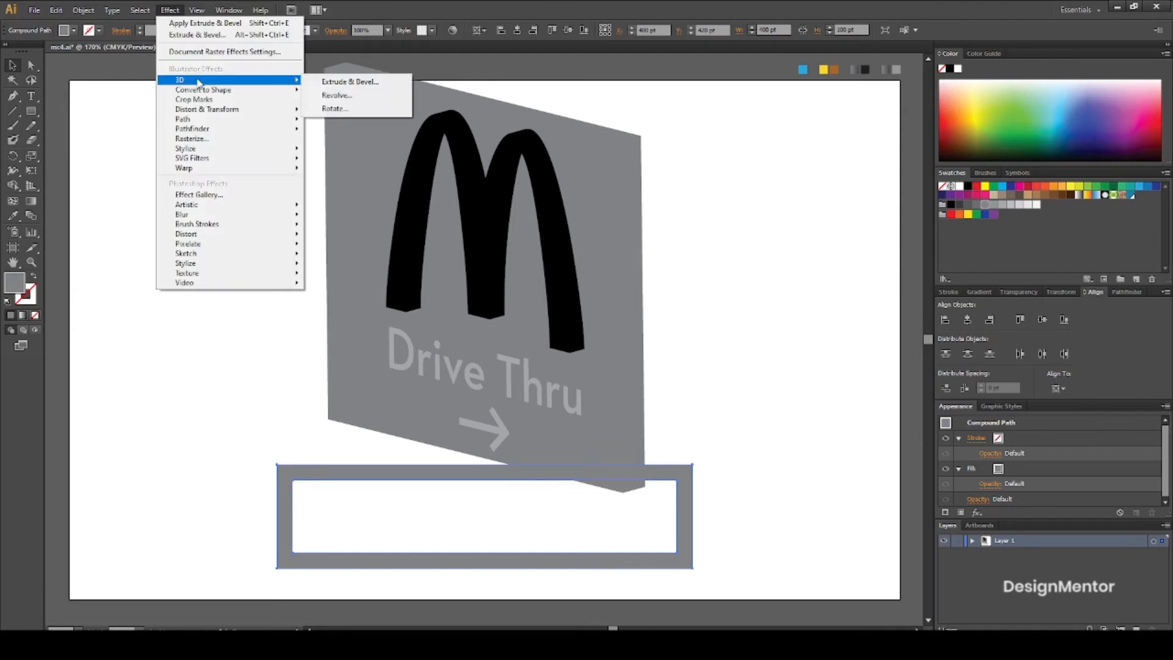
{"action": "left_click", "coordinate": [326, 82]}
{"action": "left_click", "coordinate": [227, 282]}
{"action": "key", "text": "Down"}
{"action": "key", "text": "Down"}
{"action": "key", "text": "Down"}
{"action": "key", "text": "Tab"}
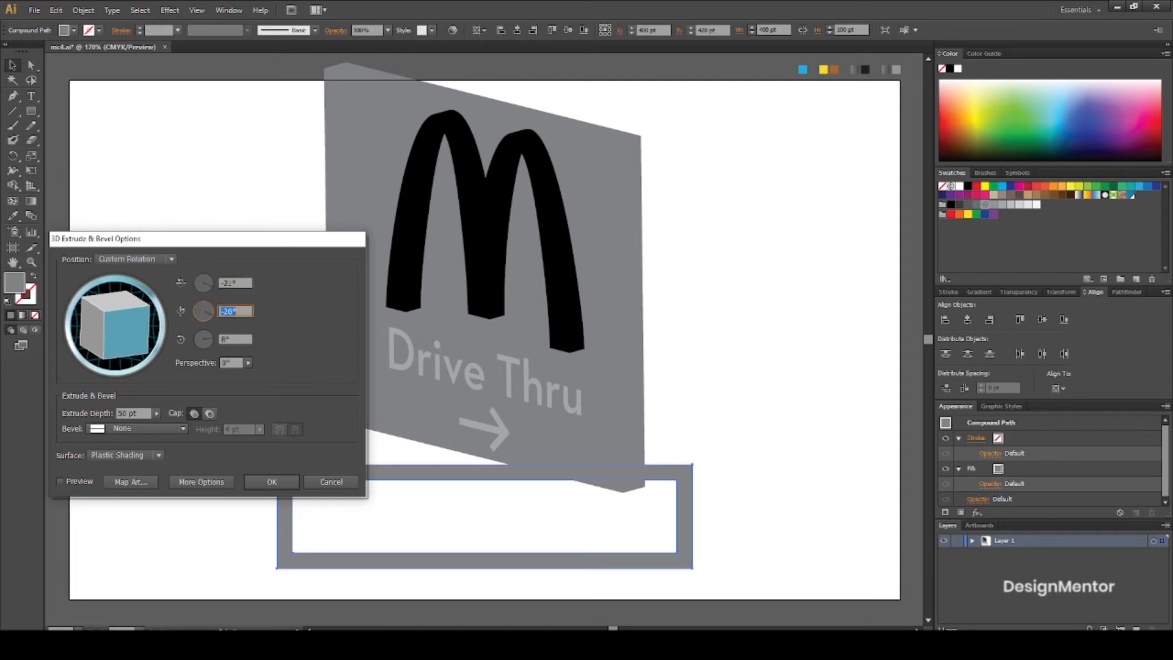
{"action": "type", "text": "43"}
{"action": "key", "text": "Tab"}
{"action": "key", "text": "BackSpace"}
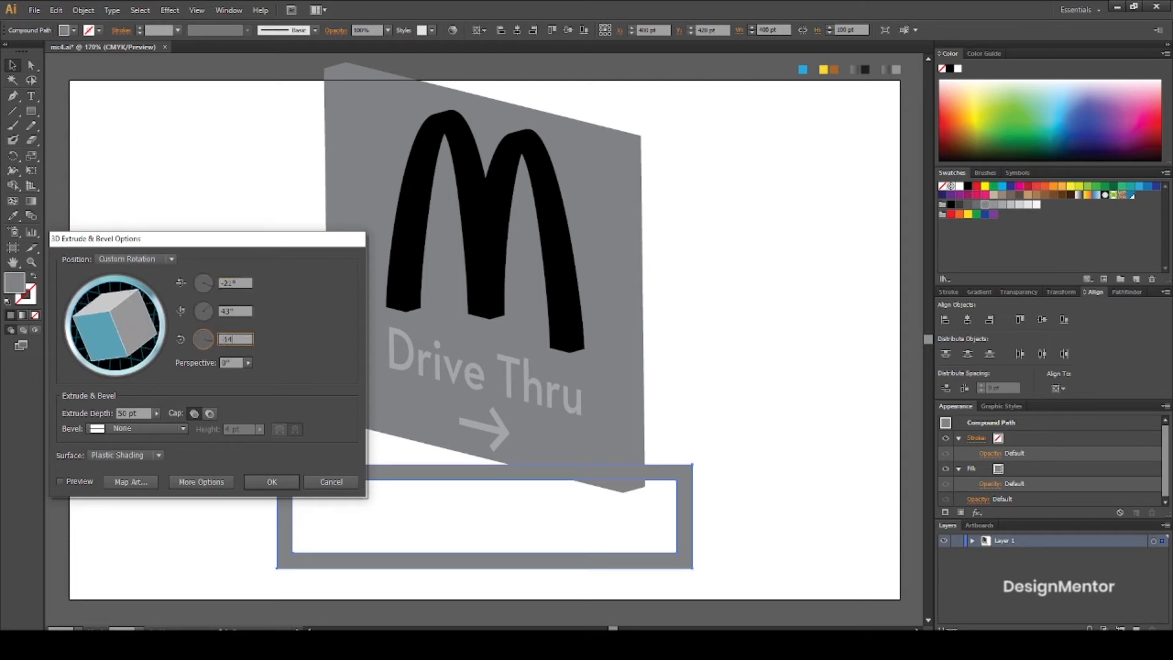
Set the lower frame's extrude depth to 30 pt, preview and apply the effect, and clear the selection
{"action": "key", "text": "Tab"}
{"action": "type", "text": "0"}
{"action": "left_click", "coordinate": [59, 482]}
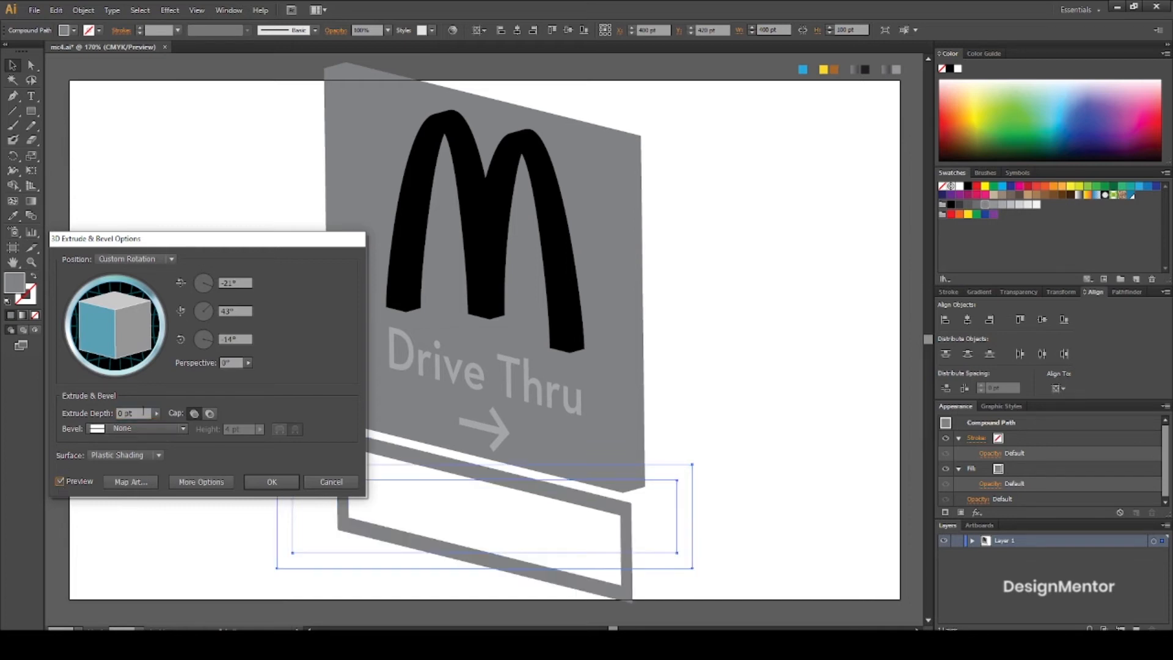
{"action": "left_click", "coordinate": [128, 413]}
{"action": "type", "text": "30"}
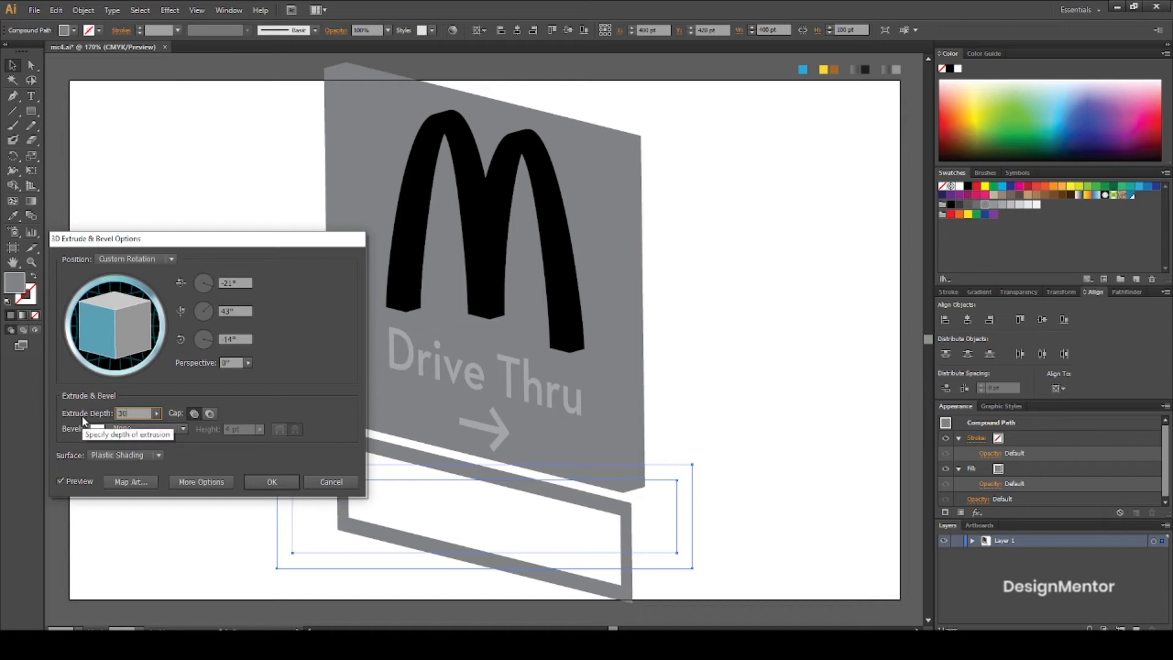
{"action": "left_click", "coordinate": [61, 482]}
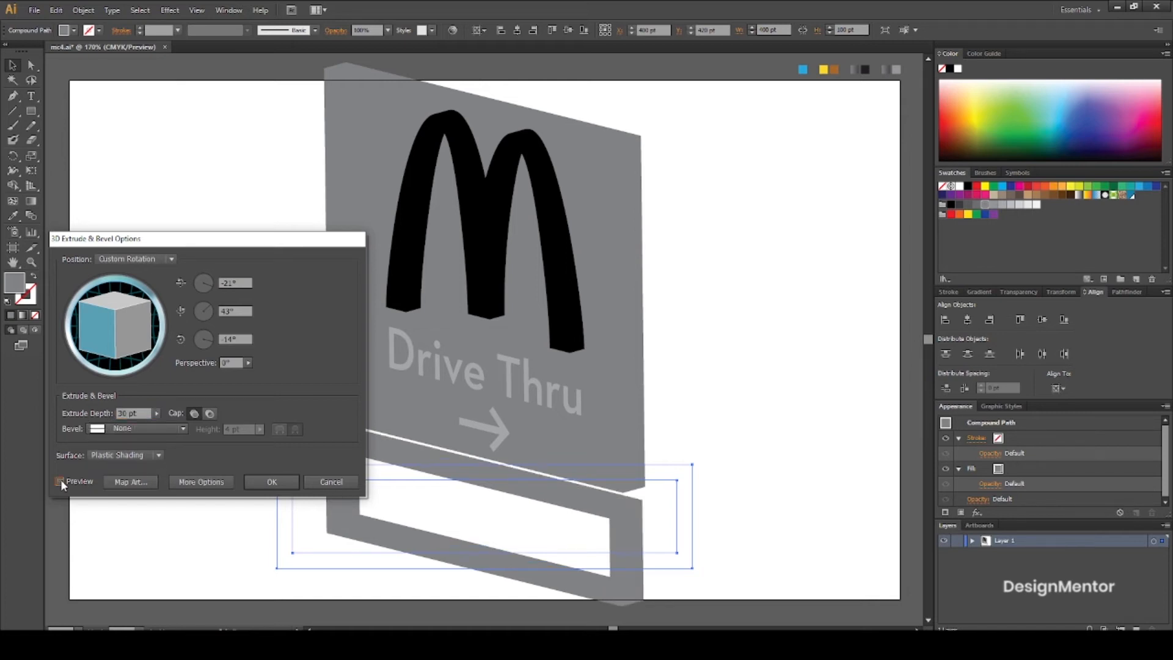
{"action": "left_click", "coordinate": [300, 481]}
{"action": "left_click", "coordinate": [734, 395]}
Expand the appearance of the black 3D M and ungroup the result twice to separate its faces
{"action": "left_click", "coordinate": [486, 211]}
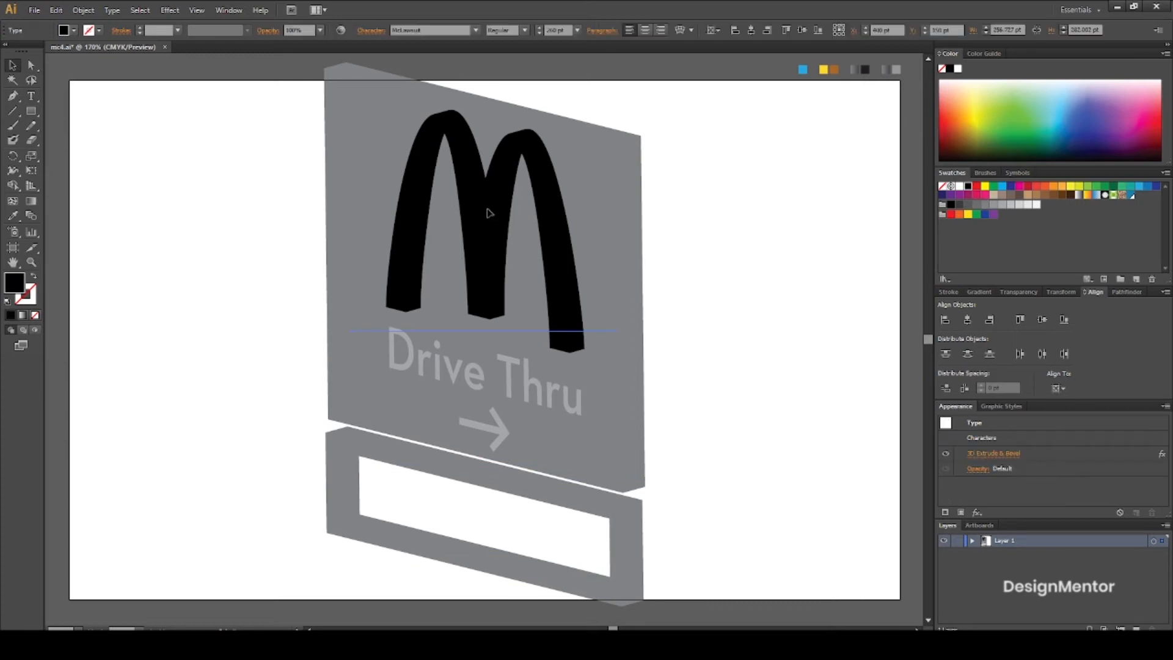
{"action": "left_click", "coordinate": [84, 10]}
{"action": "left_click", "coordinate": [119, 154]}
{"action": "left_click", "coordinate": [84, 10]}
{"action": "left_click", "coordinate": [126, 141]}
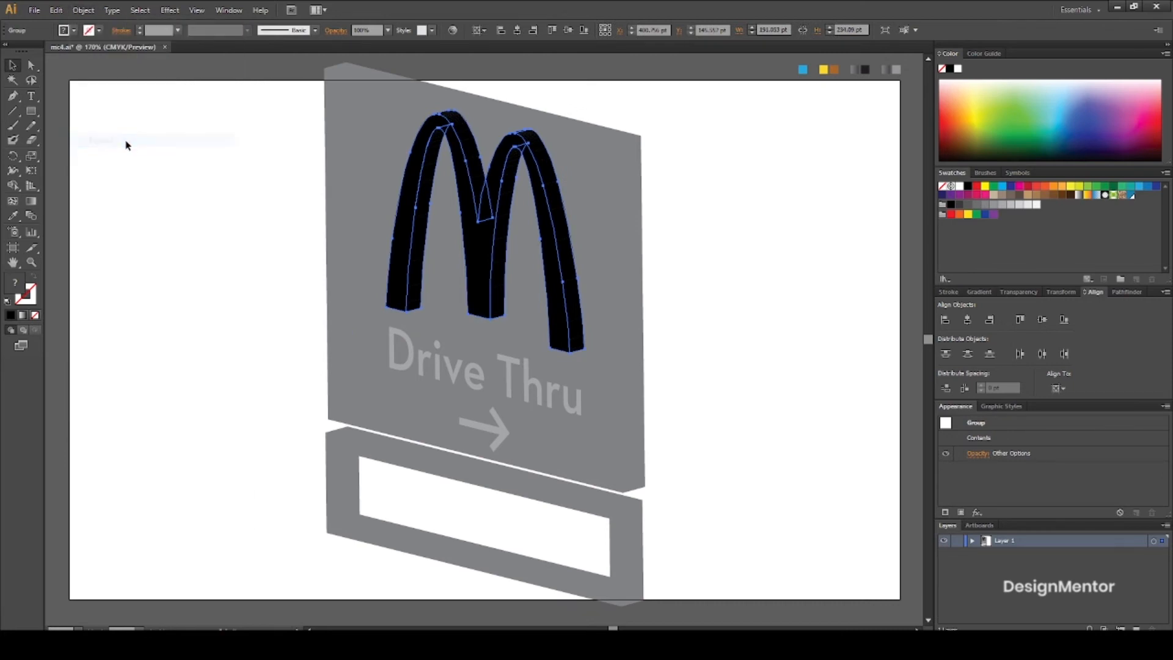
{"action": "left_click", "coordinate": [227, 222]}
{"action": "left_click", "coordinate": [401, 240]}
{"action": "right_click", "coordinate": [401, 240]}
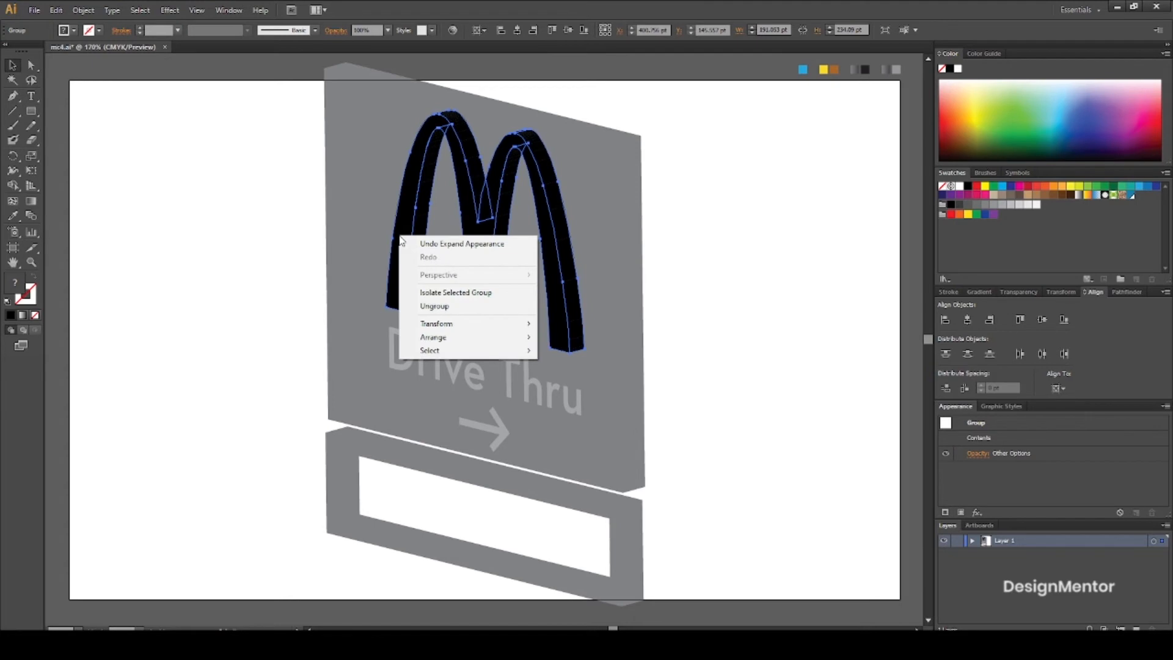
{"action": "left_click", "coordinate": [435, 306]}
{"action": "right_click", "coordinate": [403, 254]}
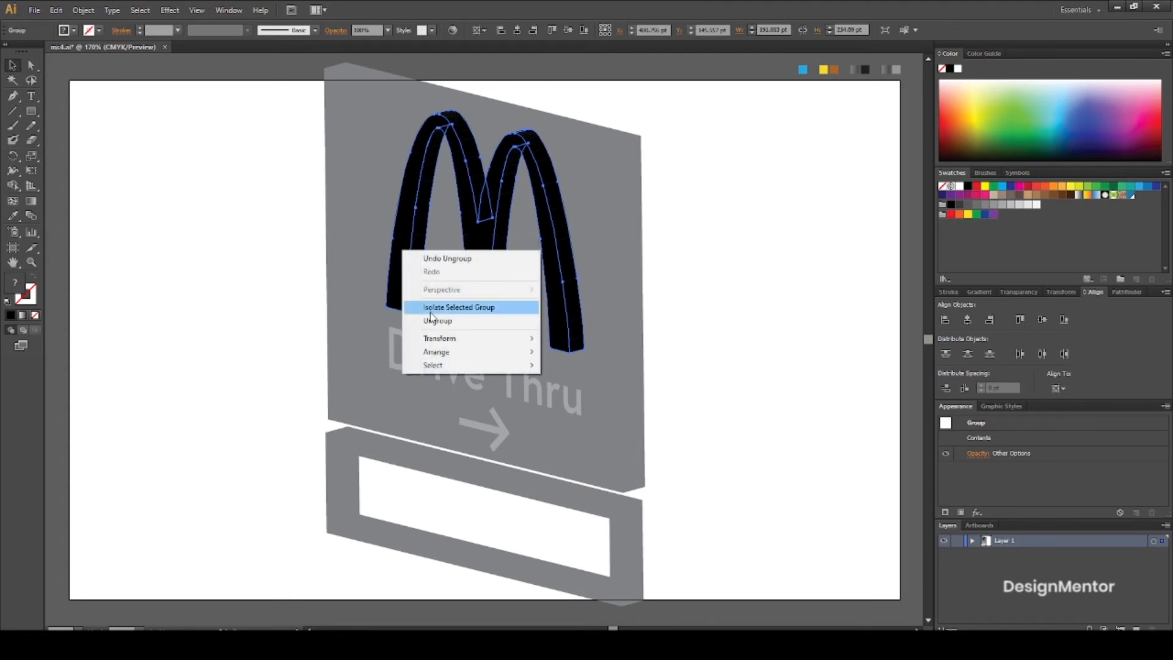
{"action": "left_click", "coordinate": [511, 321]}
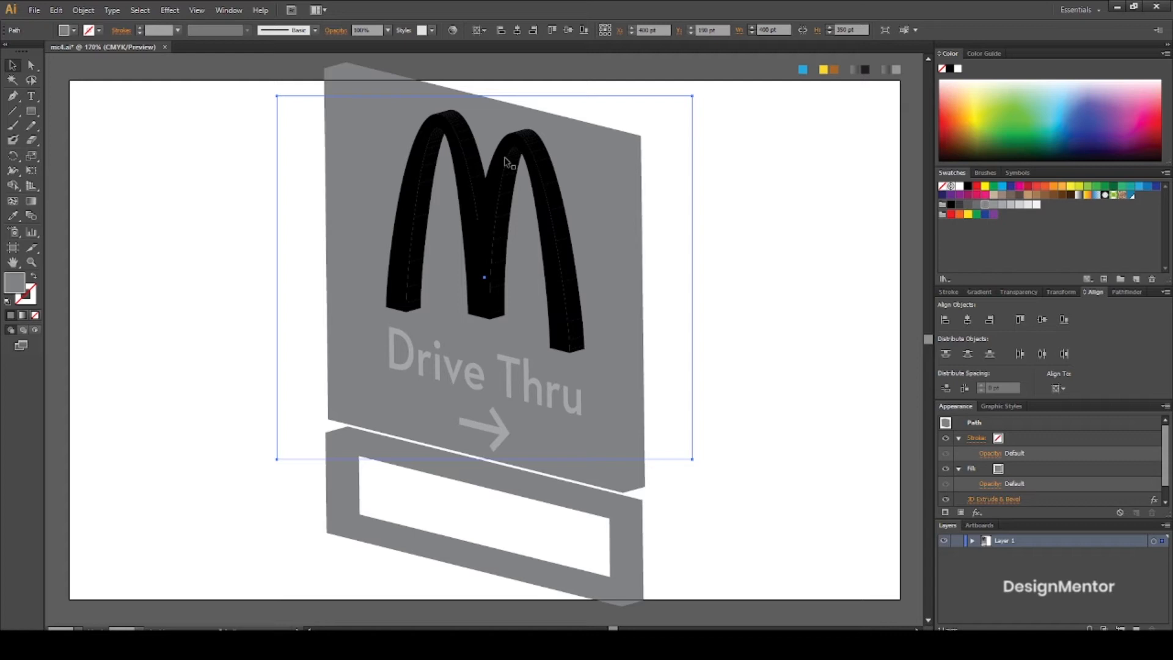
Lock the large grey sign panel behind the M
{"action": "left_click", "coordinate": [83, 11]}
{"action": "mouse_move", "coordinate": [112, 86]}
{"action": "left_click", "coordinate": [256, 83]}
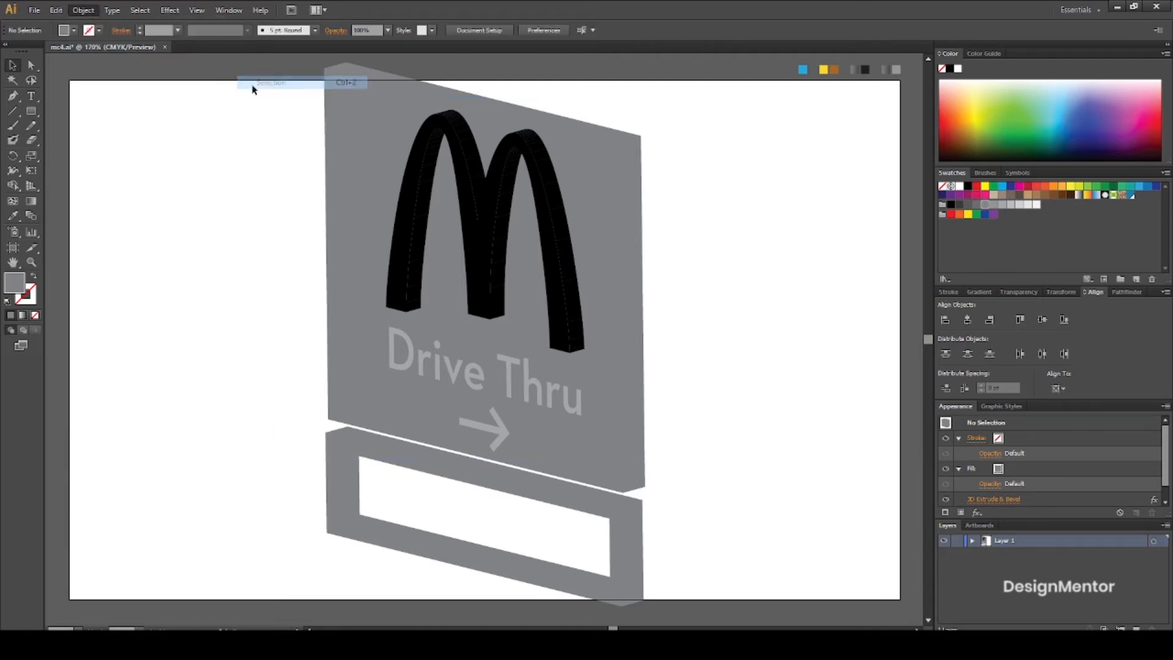
Fill the front face of the M with the yellow sampled from the color sample above the artboard
{"action": "left_click", "coordinate": [407, 217]}
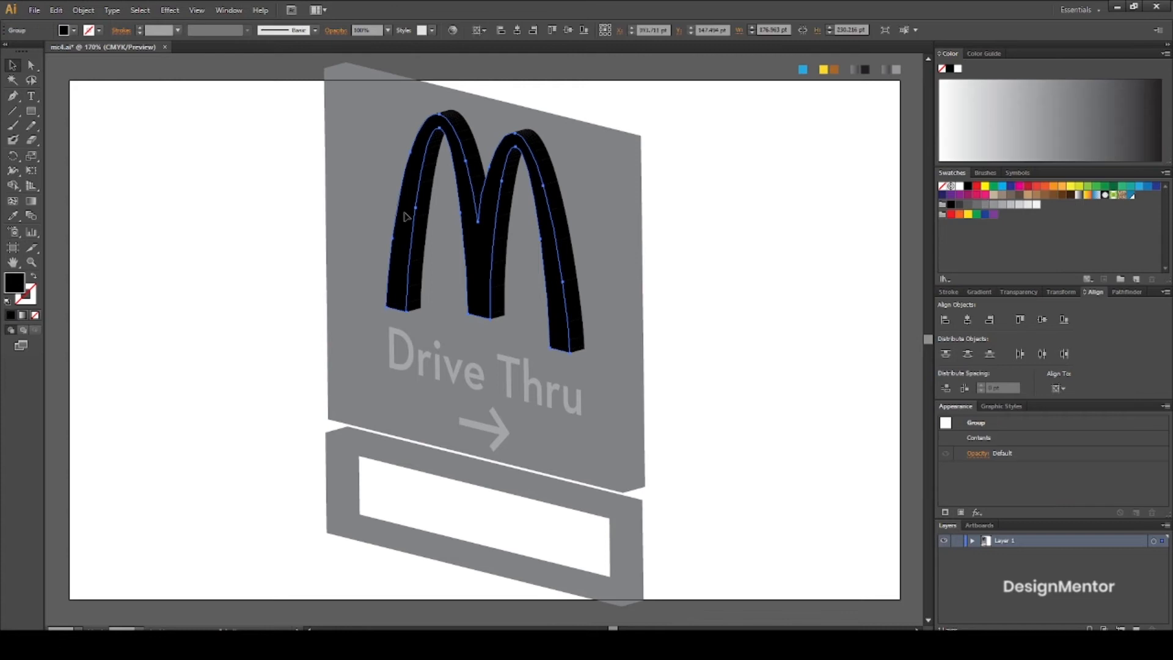
{"action": "key", "text": "i"}
{"action": "left_click", "coordinate": [824, 70]}
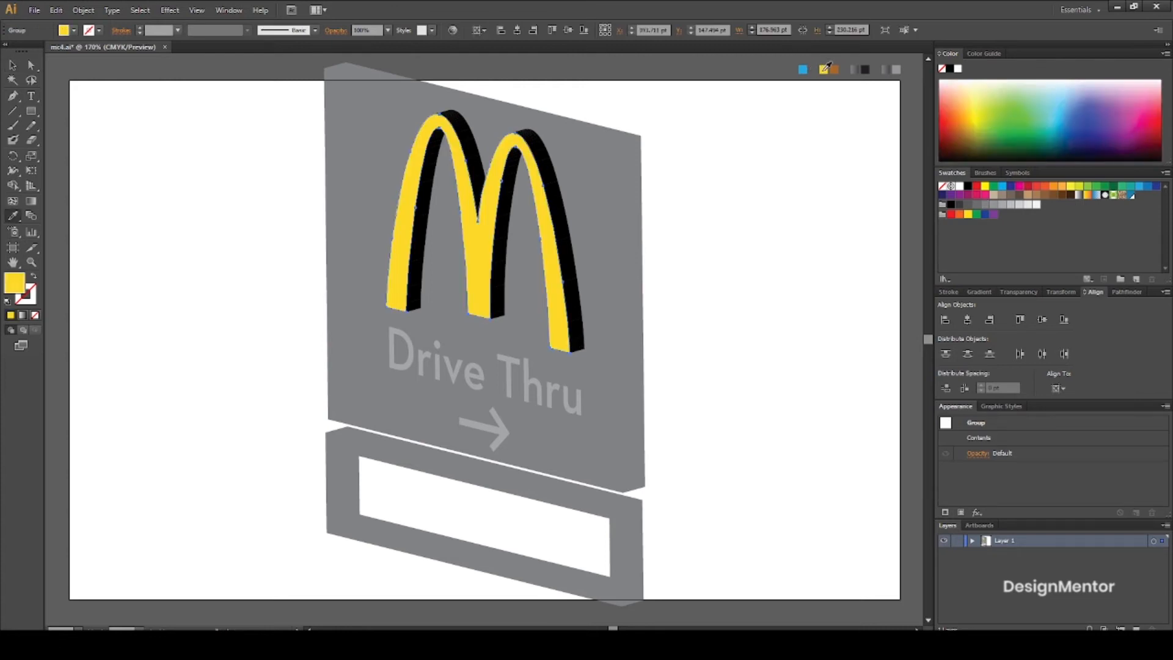
{"action": "key", "text": "v"}
{"action": "left_click", "coordinate": [720, 254]}
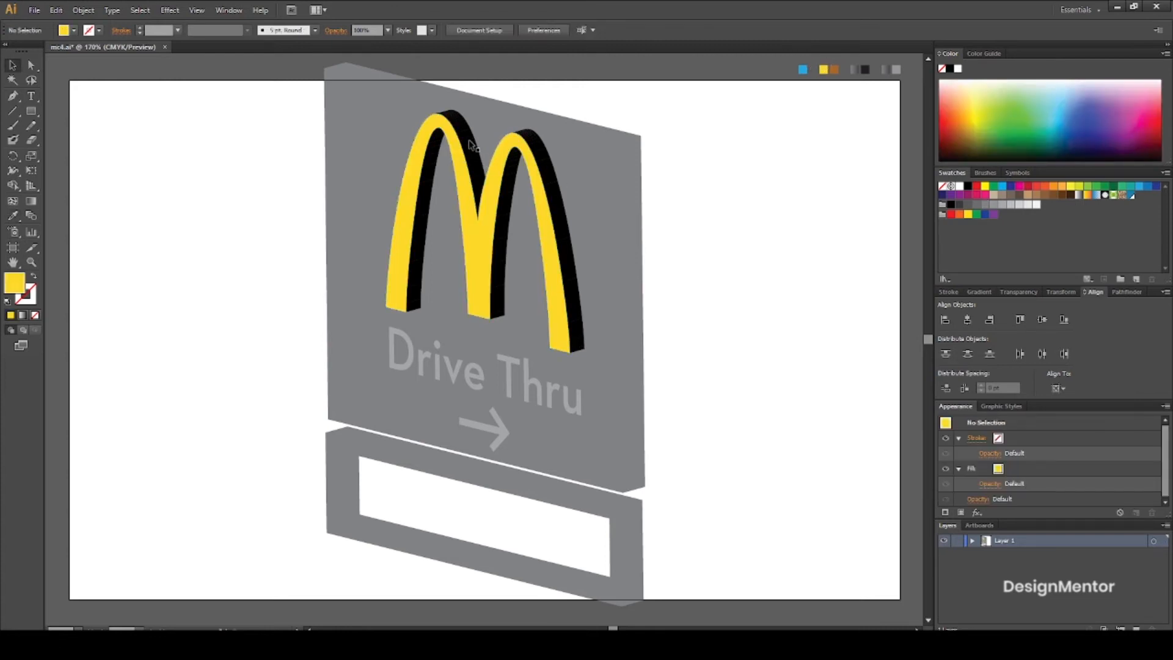
Unite the outer side faces of the M's right arch and fill the shape with the sampled brown
{"action": "left_click", "coordinate": [545, 129]}
{"action": "left_click", "coordinate": [534, 119]}
{"action": "left_click", "coordinate": [543, 132]}
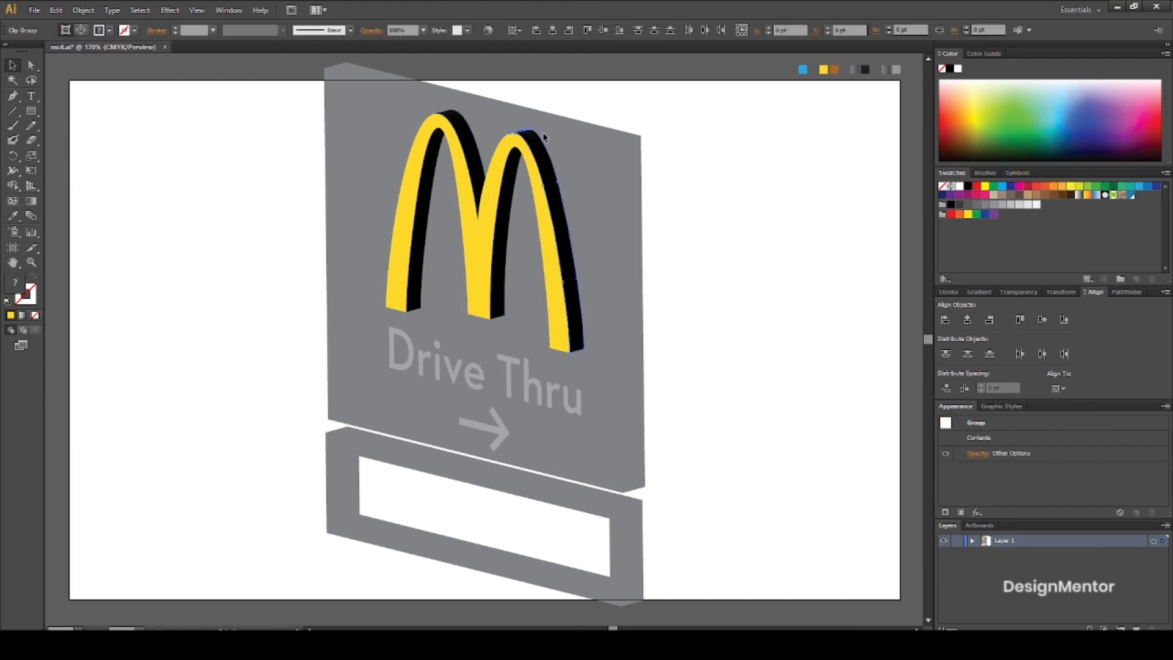
{"action": "left_click", "coordinate": [1126, 292]}
{"action": "left_click", "coordinate": [945, 319]}
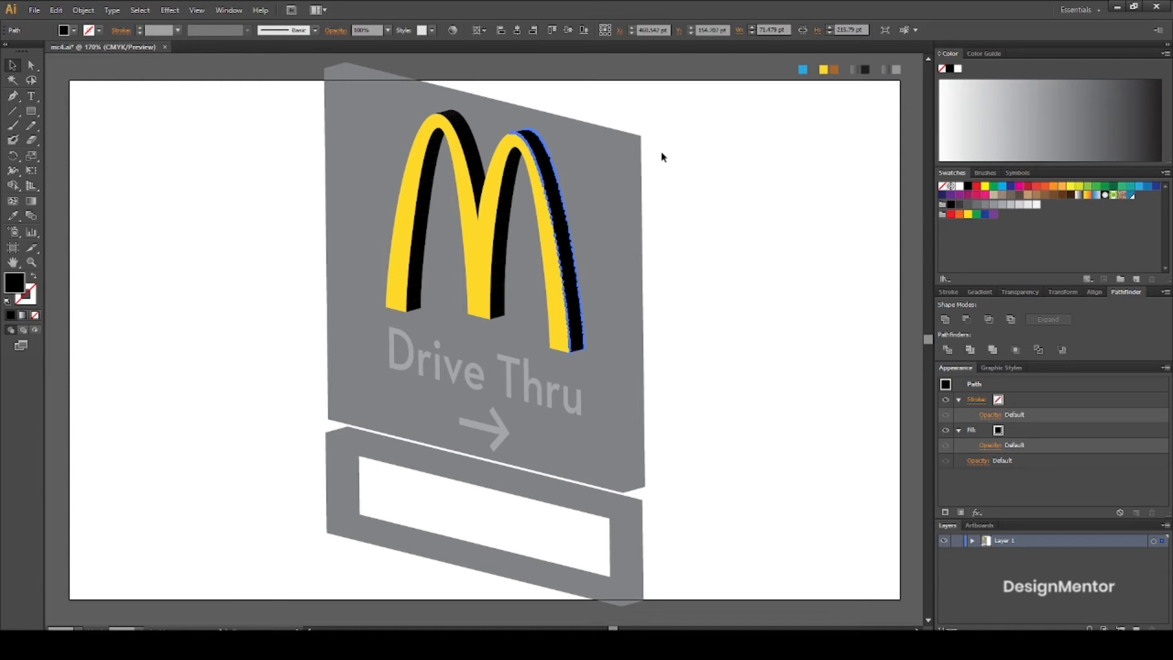
{"action": "key", "text": "i"}
{"action": "left_click", "coordinate": [835, 69]}
{"action": "key", "text": "v"}
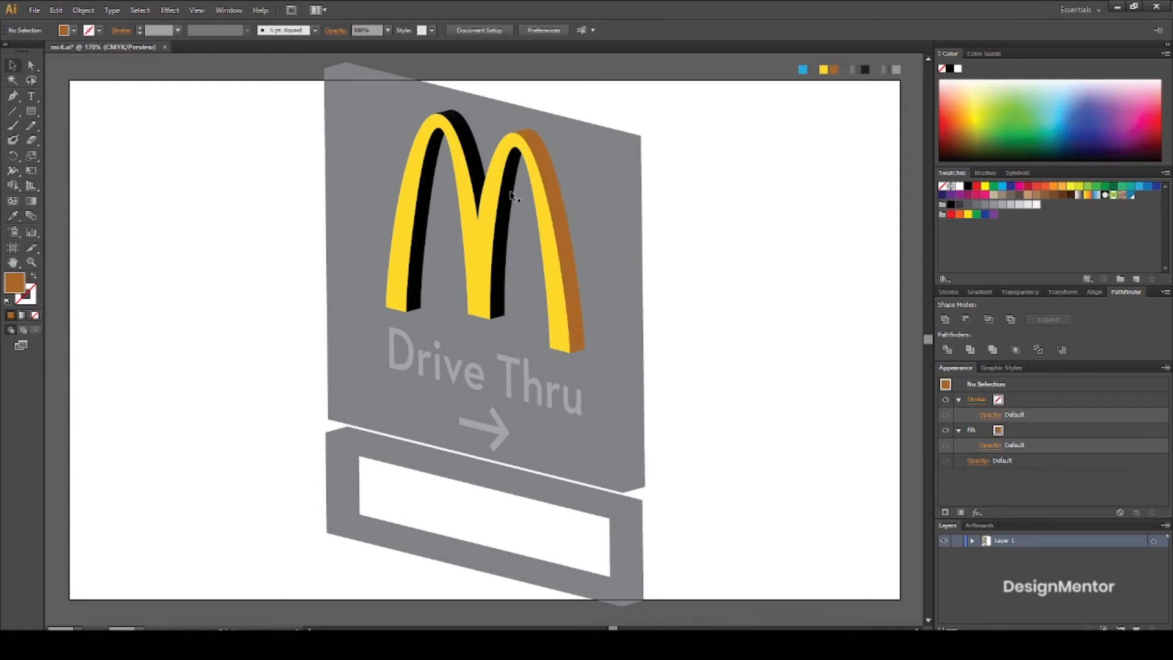
Fill the remaining black side faces of the M with the brown sampled from the right arch's side
{"action": "left_click", "coordinate": [517, 195]}
{"action": "left_click", "coordinate": [474, 163]}
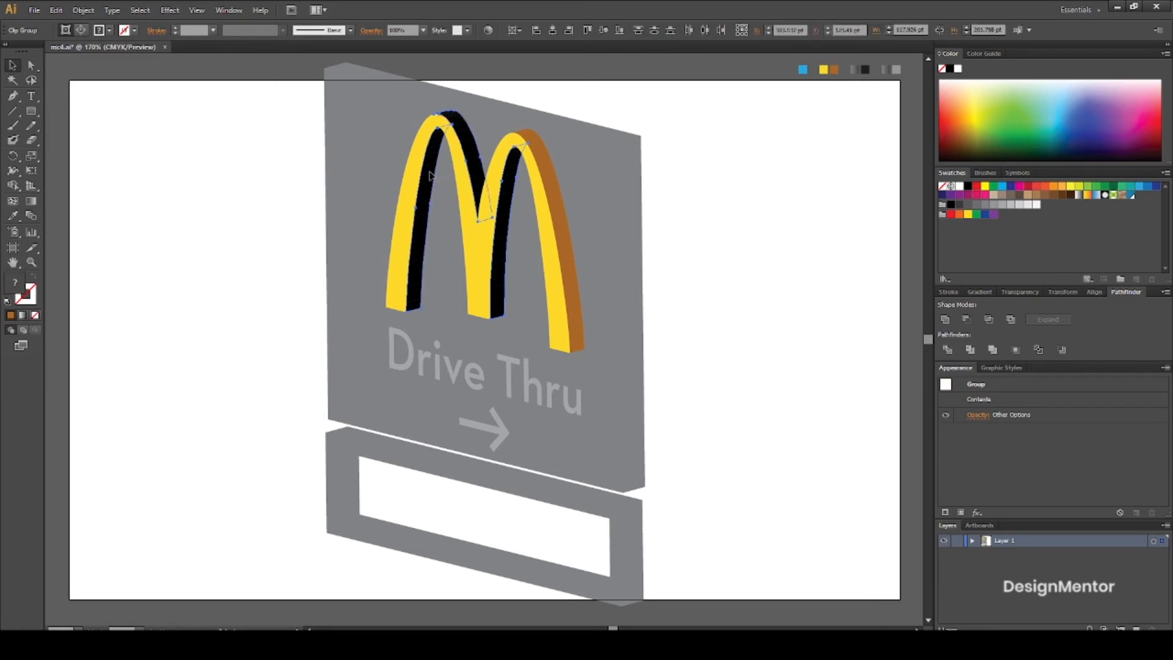
{"action": "key", "text": "i"}
{"action": "left_click", "coordinate": [571, 245]}
{"action": "key", "text": "v"}
{"action": "left_click", "coordinate": [721, 281]}
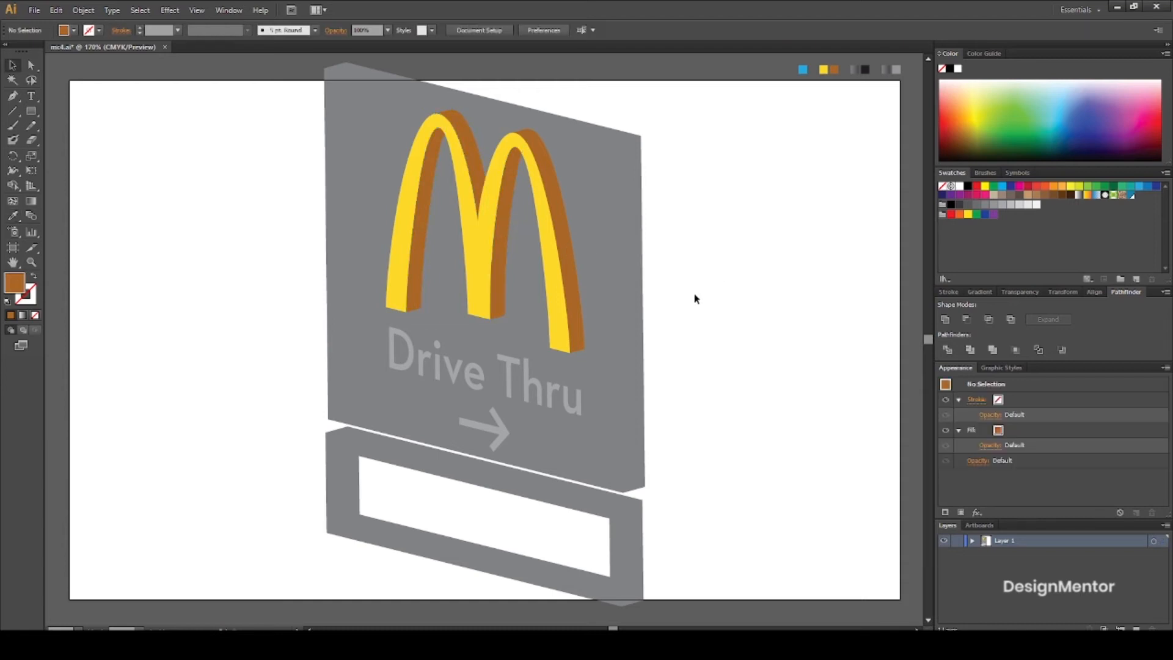
Unlock the large grey sign panel and keep it selected
{"action": "left_click", "coordinate": [83, 10]}
{"action": "left_click", "coordinate": [104, 97]}
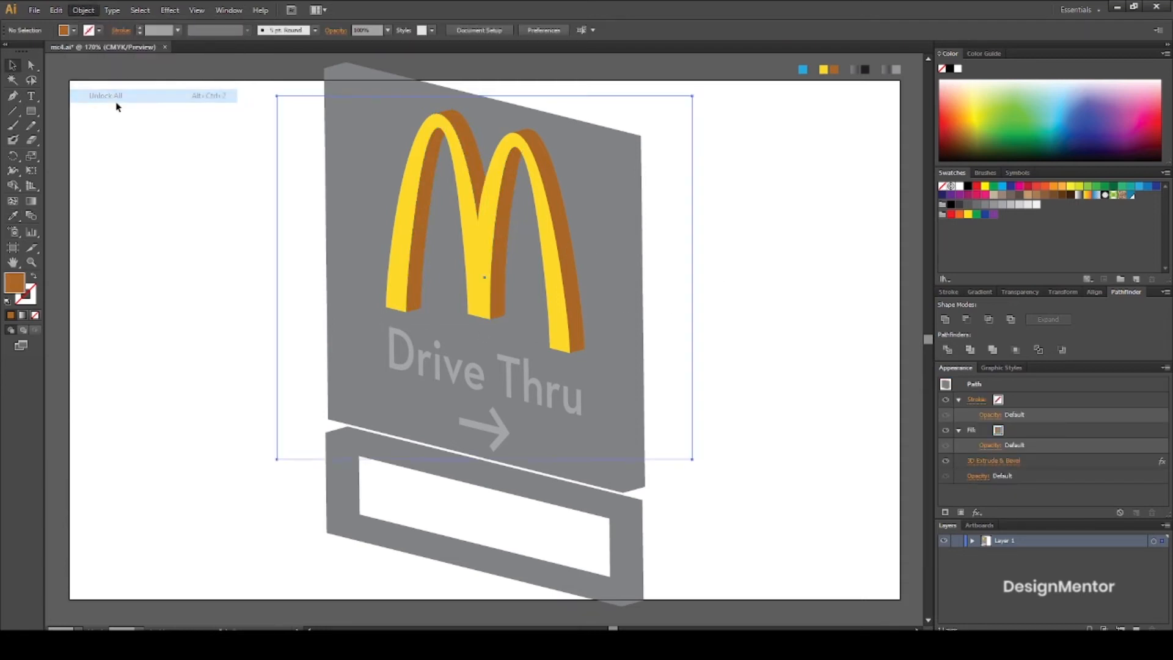
{"action": "left_click", "coordinate": [358, 142]}
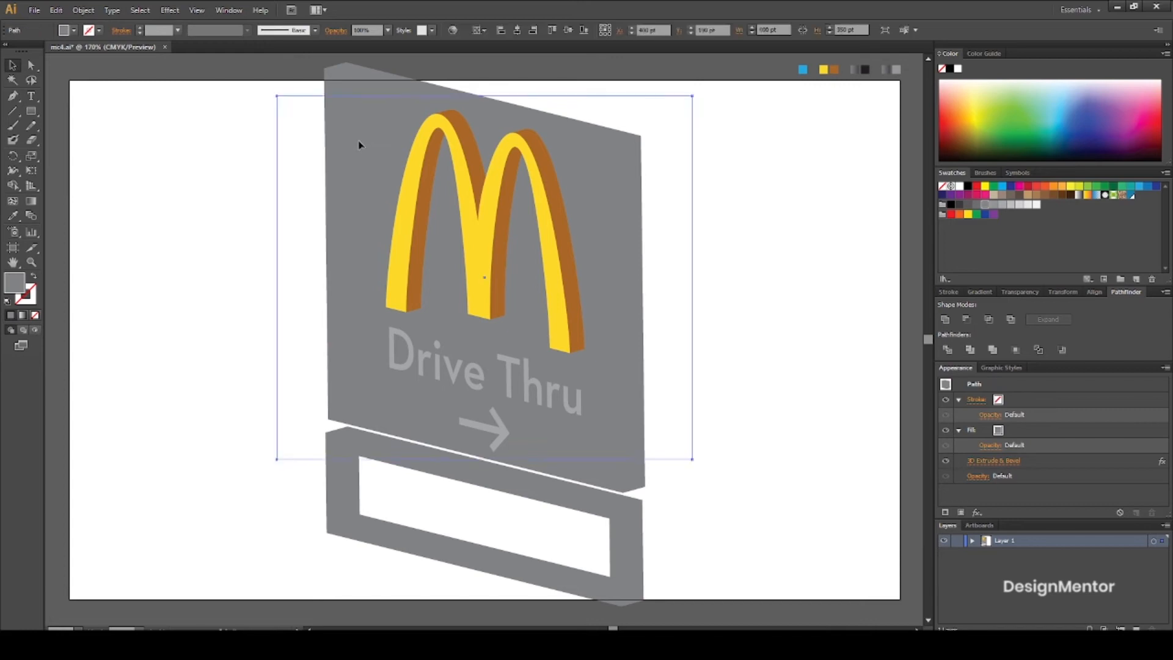
Expand the large sign panel's 3D appearance and ungroup it twice to separate its faces
{"action": "left_click", "coordinate": [83, 10]}
{"action": "left_click", "coordinate": [119, 154]}
{"action": "left_click", "coordinate": [84, 9]}
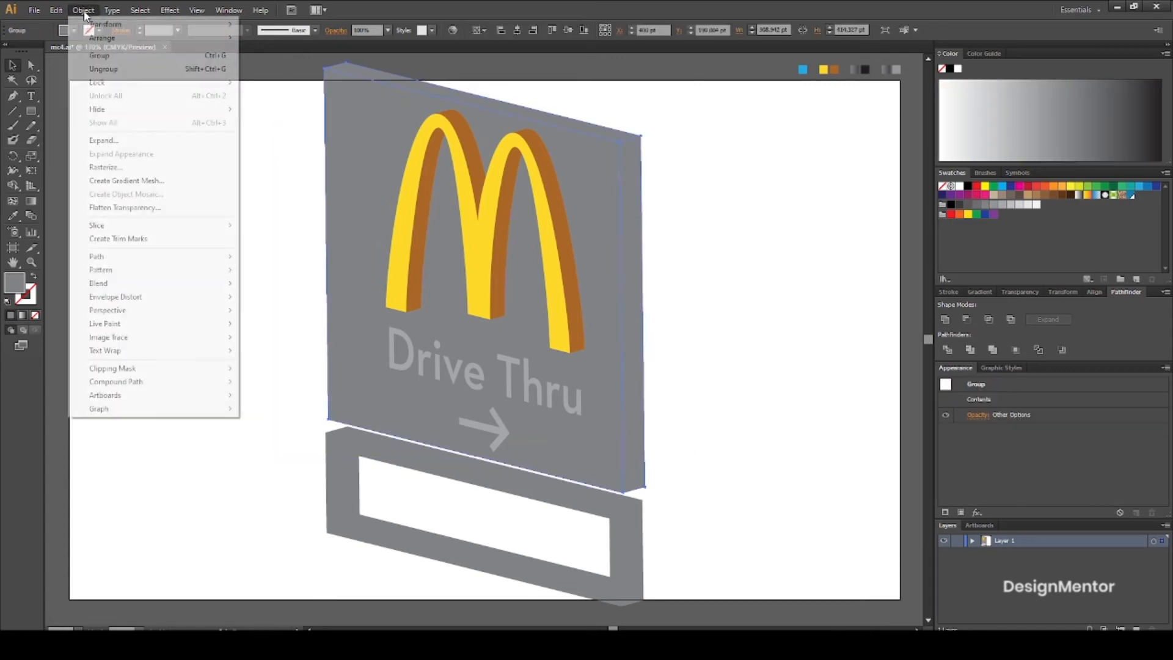
{"action": "left_click", "coordinate": [407, 130]}
{"action": "right_click", "coordinate": [373, 114]}
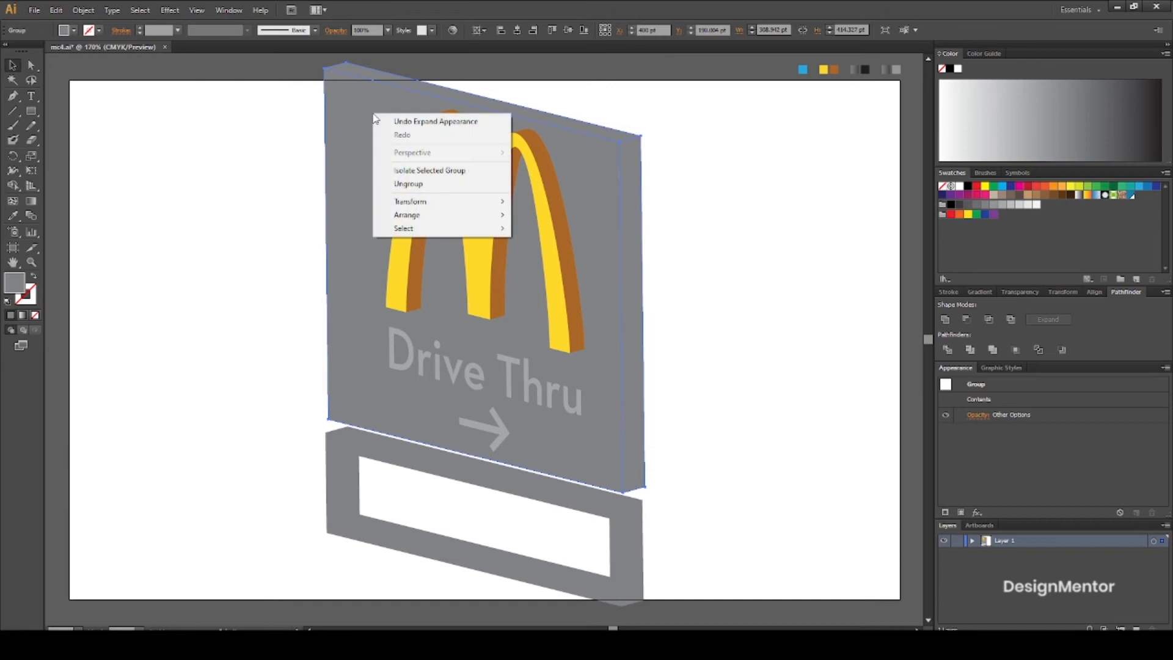
{"action": "left_click", "coordinate": [409, 185]}
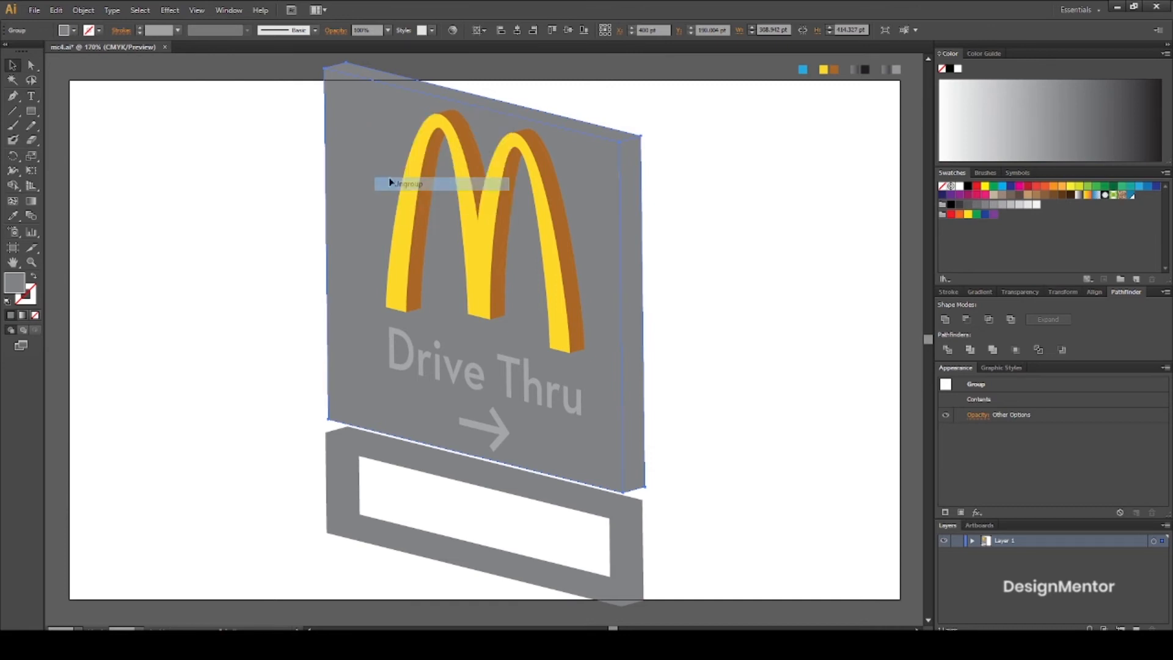
{"action": "right_click", "coordinate": [375, 166]}
{"action": "left_click", "coordinate": [411, 239]}
{"action": "left_click", "coordinate": [722, 207]}
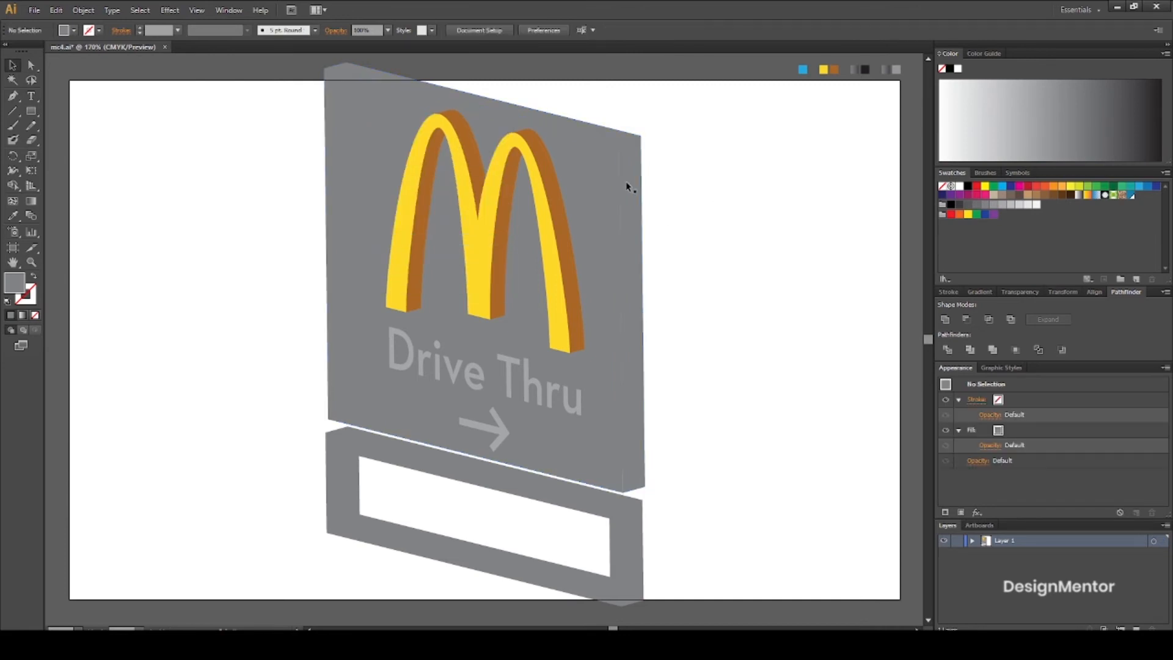
Fill the front face of the large sign panel with the dark grey gradient sampled from above the artboard
{"action": "left_click", "coordinate": [576, 165]}
{"action": "key", "text": "i"}
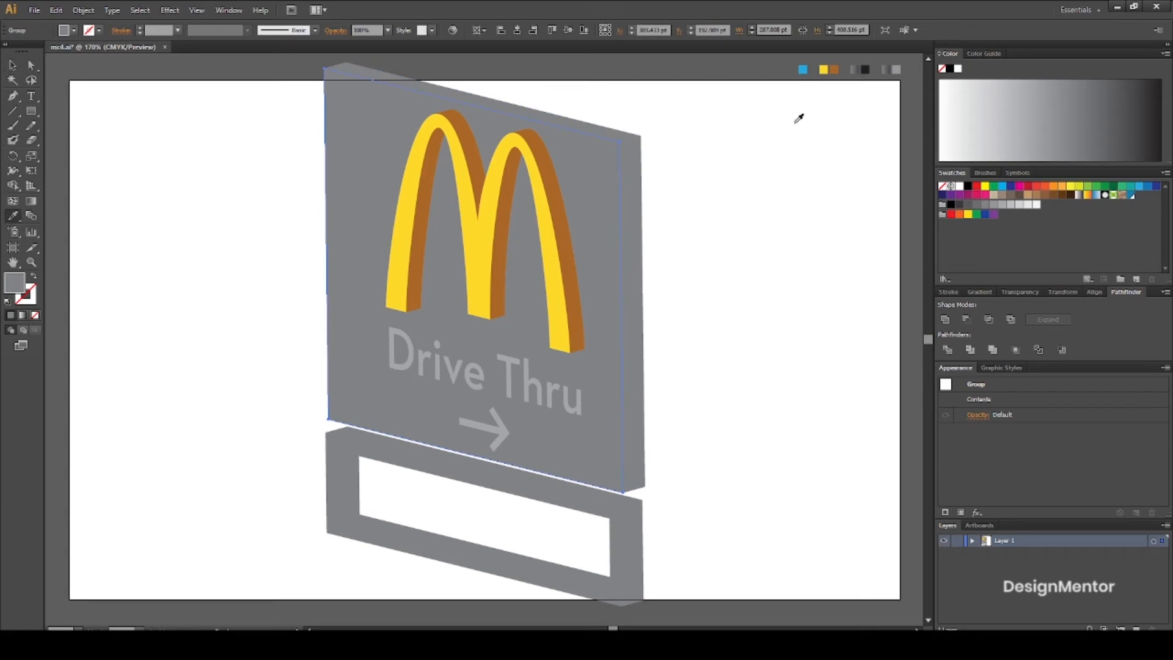
{"action": "left_click", "coordinate": [856, 68]}
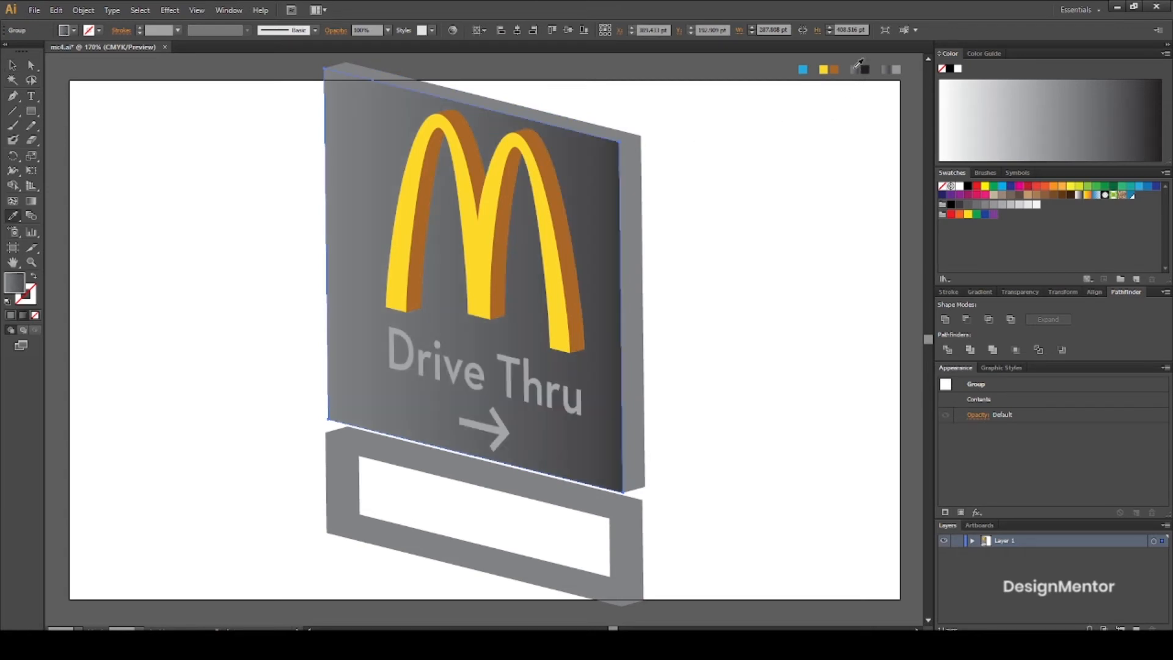
Redirect the large sign panel's front-face gradient diagonally, from light at its upper right corner to dark at its lower left, and deselect it
{"action": "key", "text": "g"}
{"action": "left_click_drag", "start_coordinate": [609, 146], "coordinate": [360, 384]}
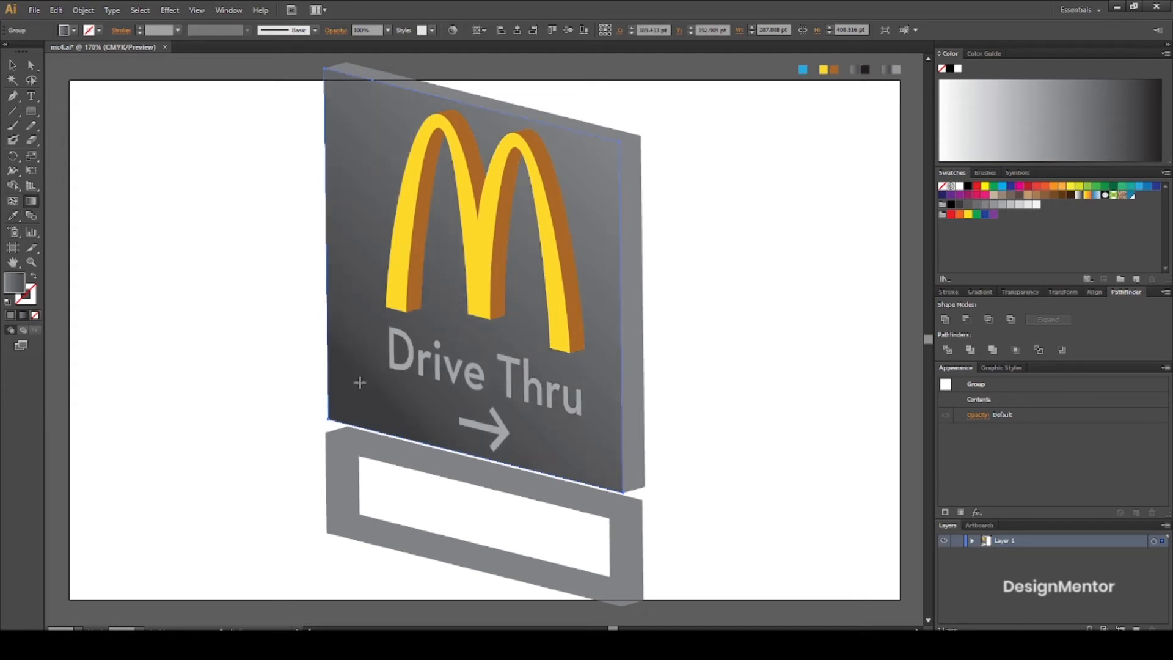
{"action": "left_click_drag", "start_coordinate": [621, 114], "coordinate": [329, 426]}
{"action": "mouse_move", "coordinate": [601, 162]}
{"action": "left_mouse_down"}
{"action": "mouse_move", "coordinate": [419, 358]}
{"action": "mouse_move", "coordinate": [334, 416]}
{"action": "left_mouse_up"}
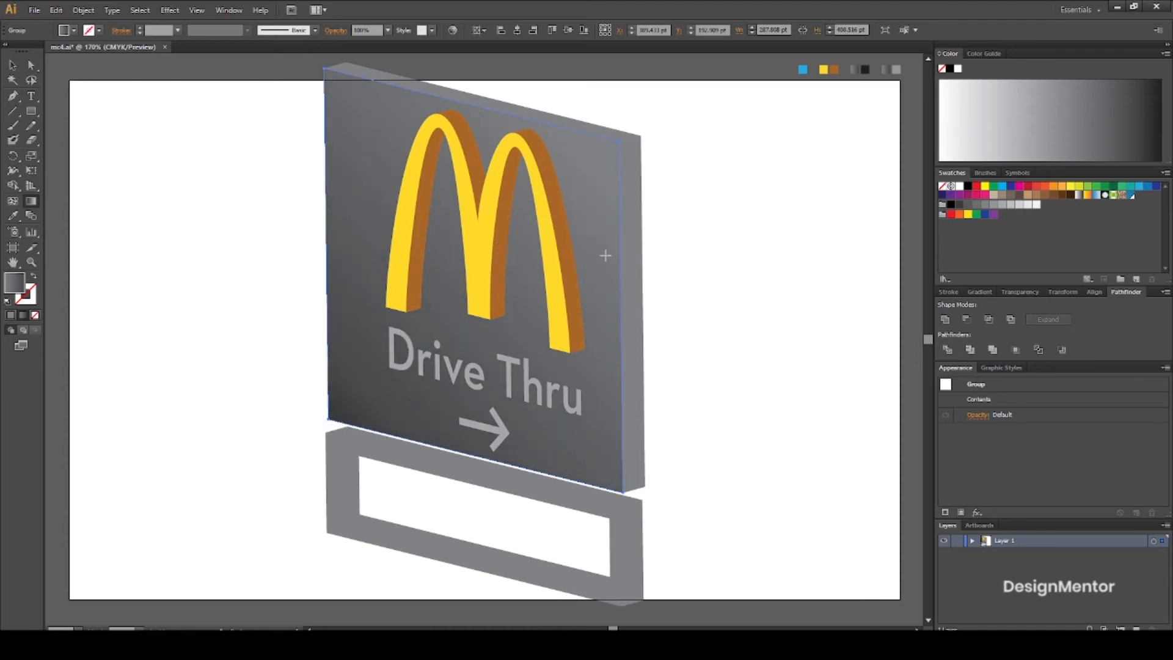
{"action": "mouse_move", "coordinate": [614, 159]}
{"action": "left_mouse_down"}
{"action": "mouse_move", "coordinate": [360, 413]}
{"action": "mouse_move", "coordinate": [332, 418]}
{"action": "left_mouse_up"}
{"action": "left_click", "coordinate": [12, 65]}
{"action": "left_click", "coordinate": [172, 139]}
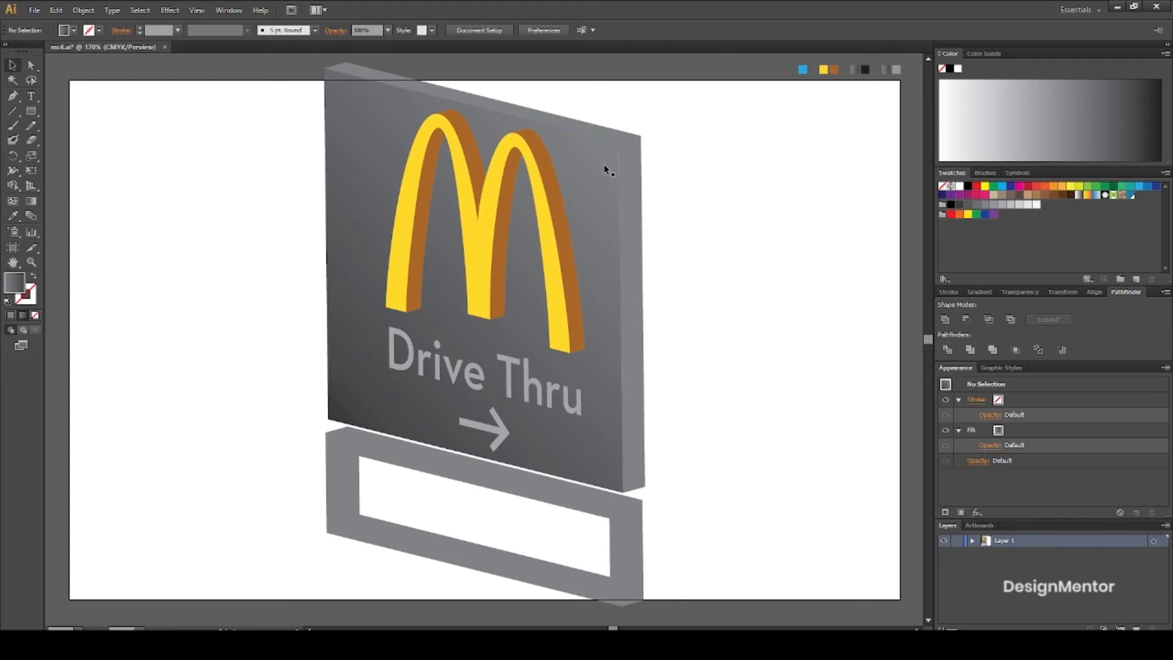
Fill the large sign panel's top face and right side face with the grey gradient sampled from its front face
{"action": "left_click", "coordinate": [592, 130]}
{"action": "key", "text": "i"}
{"action": "left_click", "coordinate": [611, 228]}
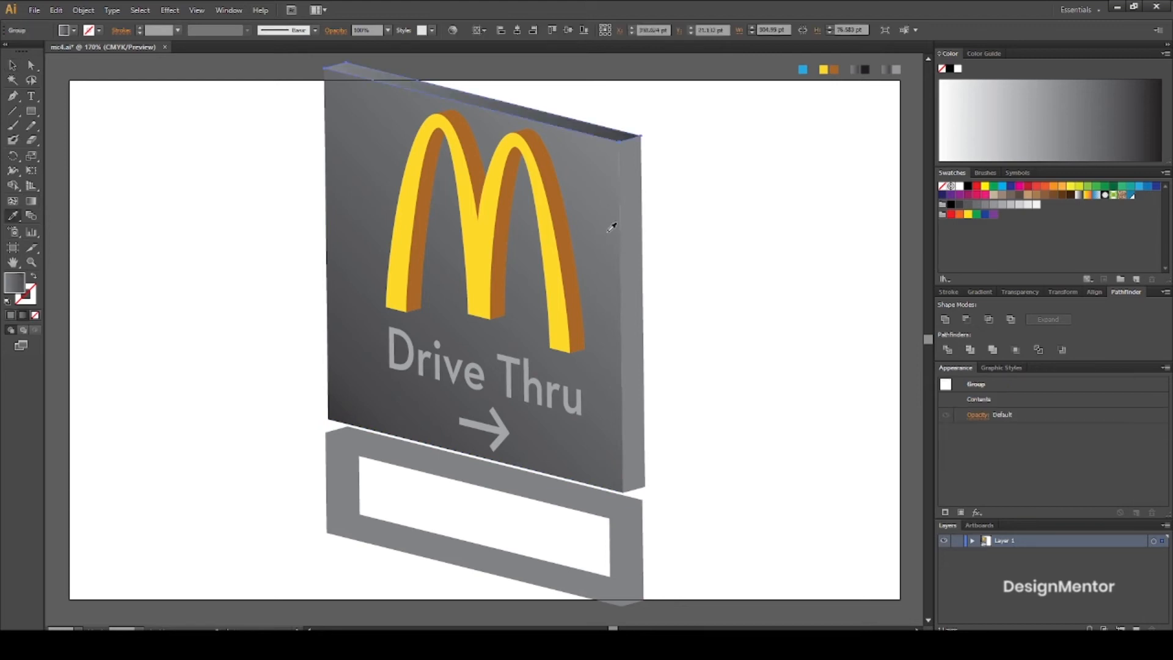
{"action": "left_click", "coordinate": [640, 248], "text": "ctrl"}
{"action": "left_click", "coordinate": [598, 226]}
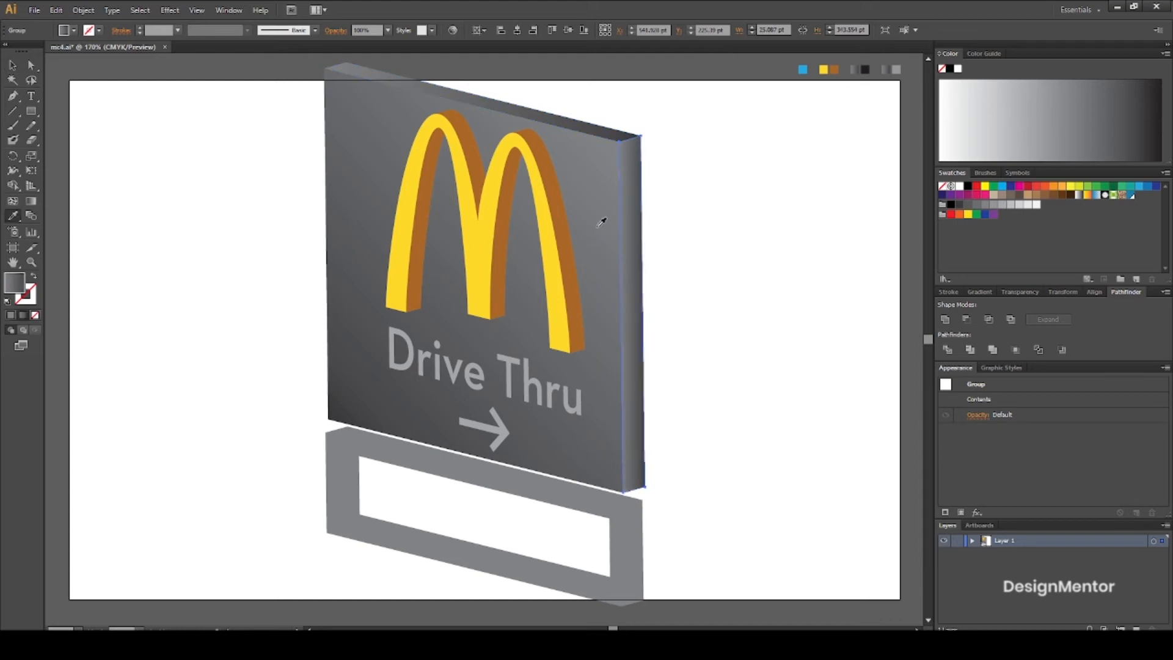
Redirect the gradient on the large panel's right side face to run downward from light to dark
{"action": "key", "text": "g"}
{"action": "left_click_drag", "start_coordinate": [634, 162], "coordinate": [628, 486]}
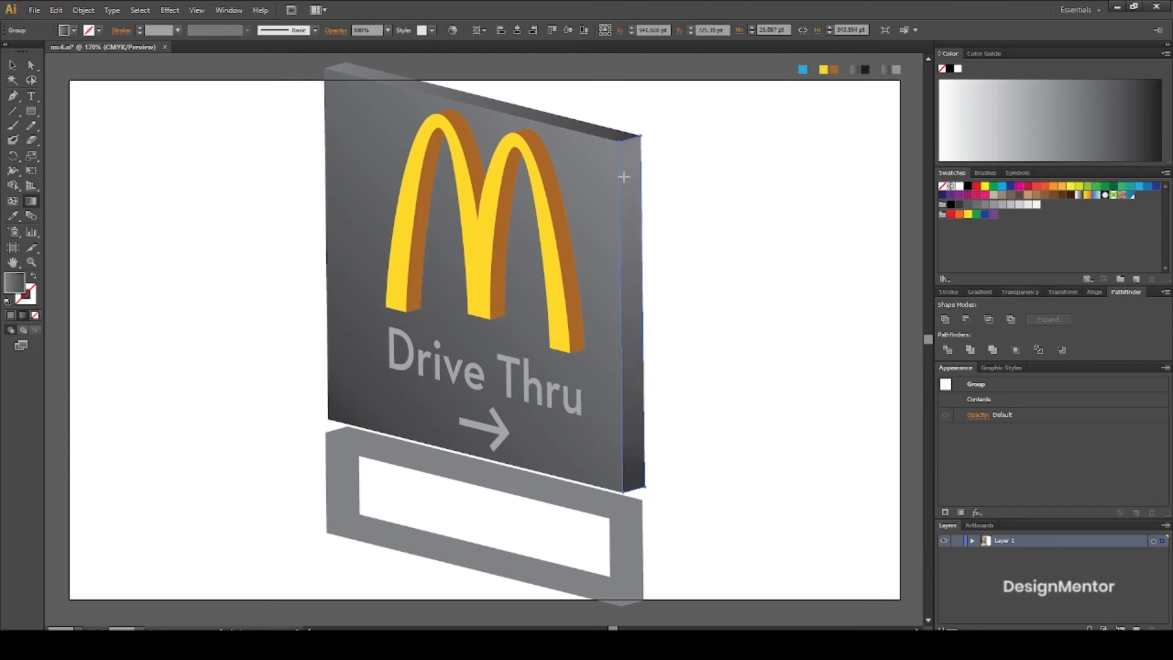
{"action": "left_click_drag", "start_coordinate": [622, 174], "coordinate": [641, 445]}
{"action": "left_click_drag", "start_coordinate": [638, 151], "coordinate": [623, 414]}
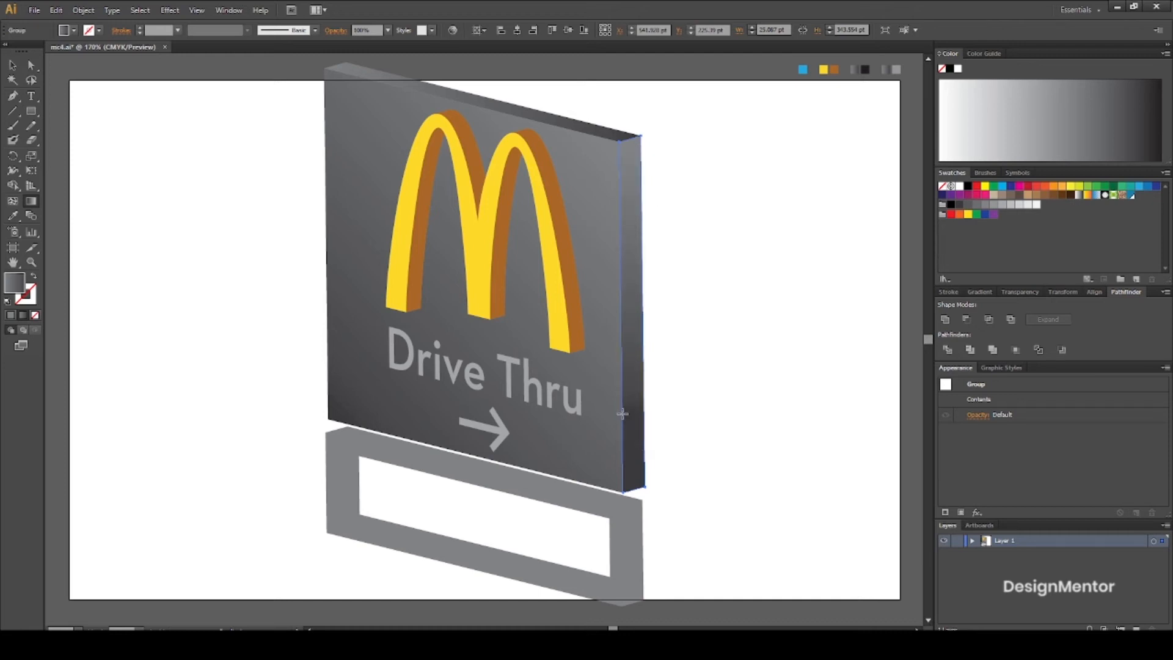
{"action": "key", "text": "v"}
{"action": "left_click", "coordinate": [732, 376]}
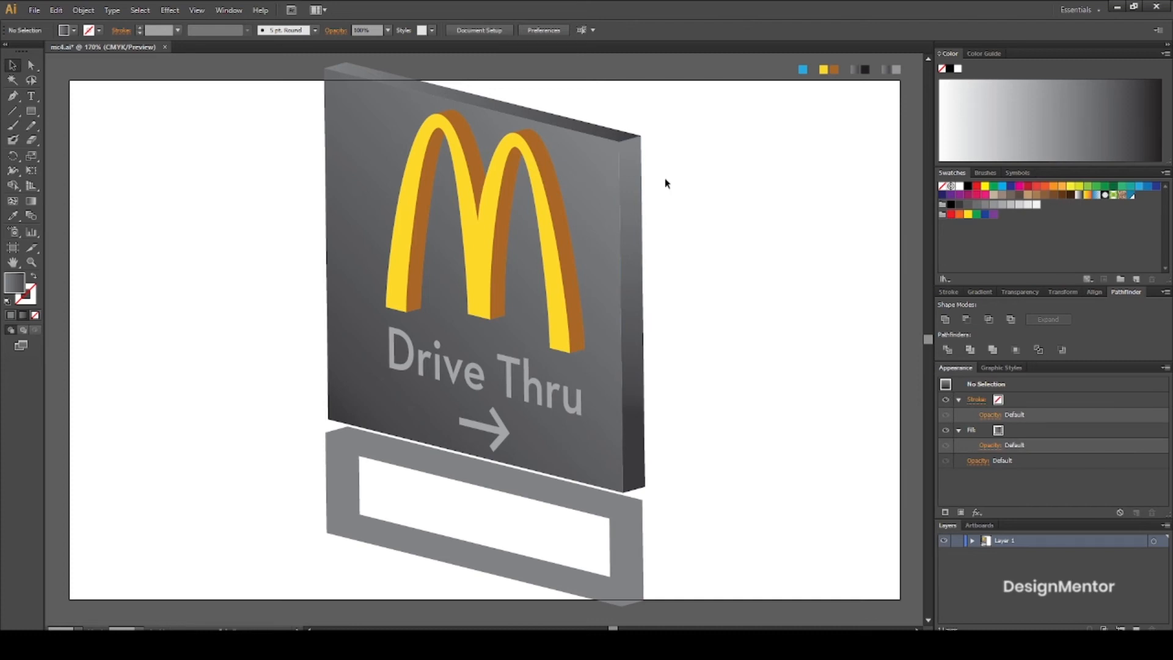
Redirect the gradient on the large panel's top face to run from light at its right end to dark at its left end
{"action": "left_click", "coordinate": [590, 130]}
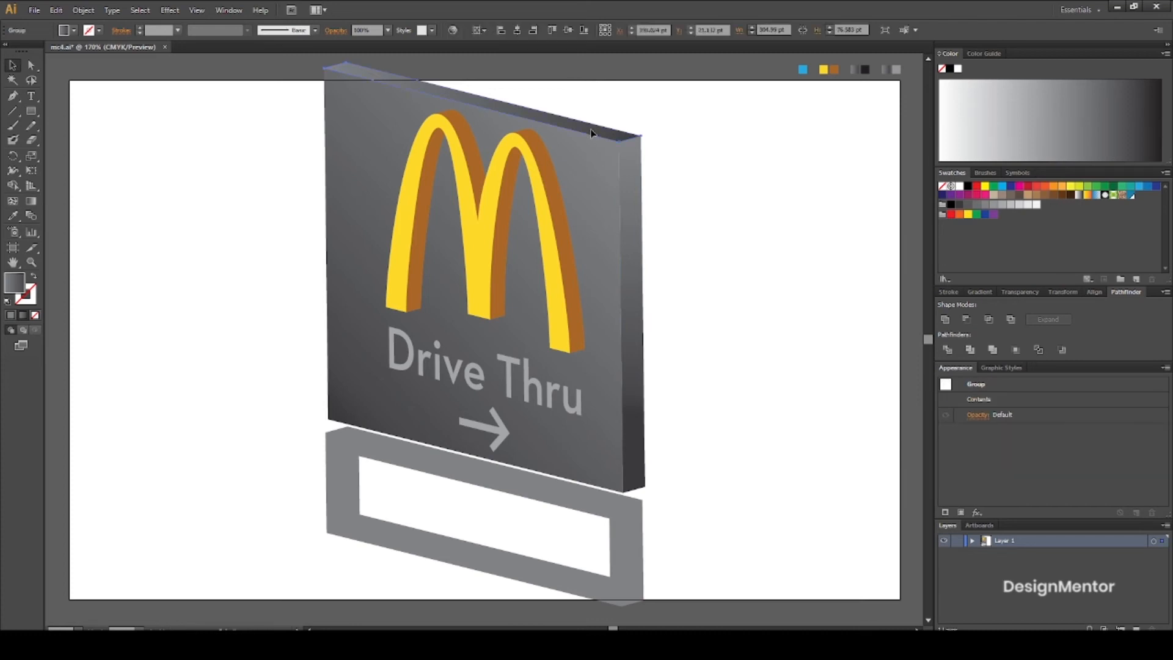
{"action": "key", "text": "g"}
{"action": "left_click_drag", "start_coordinate": [670, 125], "coordinate": [485, 99]}
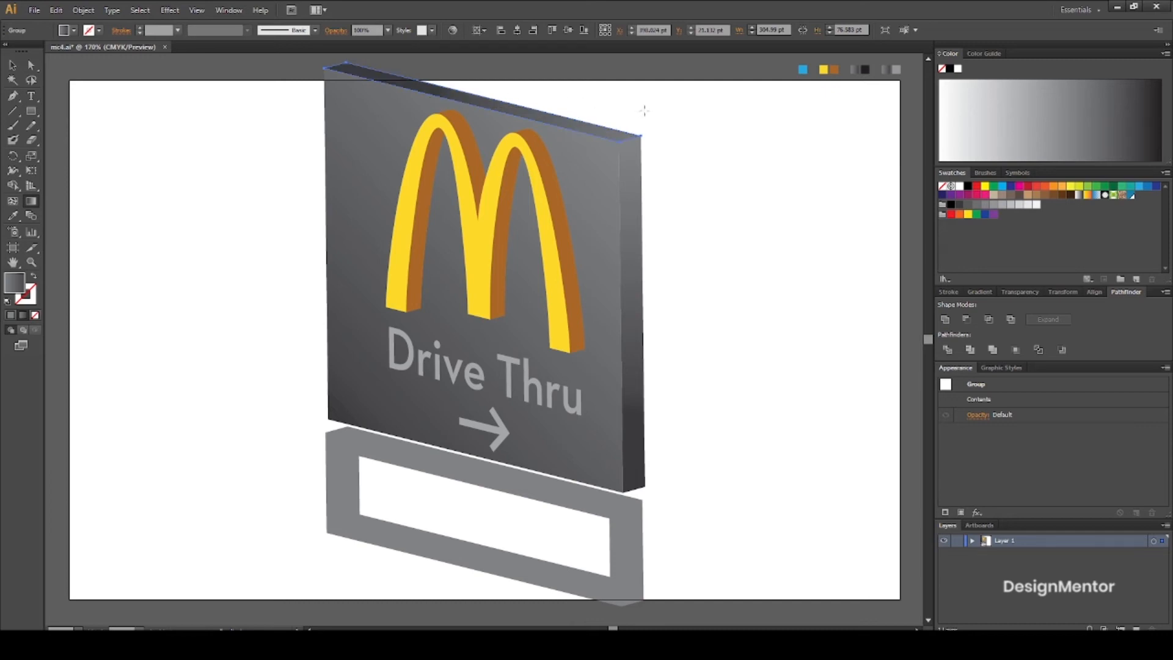
{"action": "left_click_drag", "start_coordinate": [407, 68], "coordinate": [558, 124]}
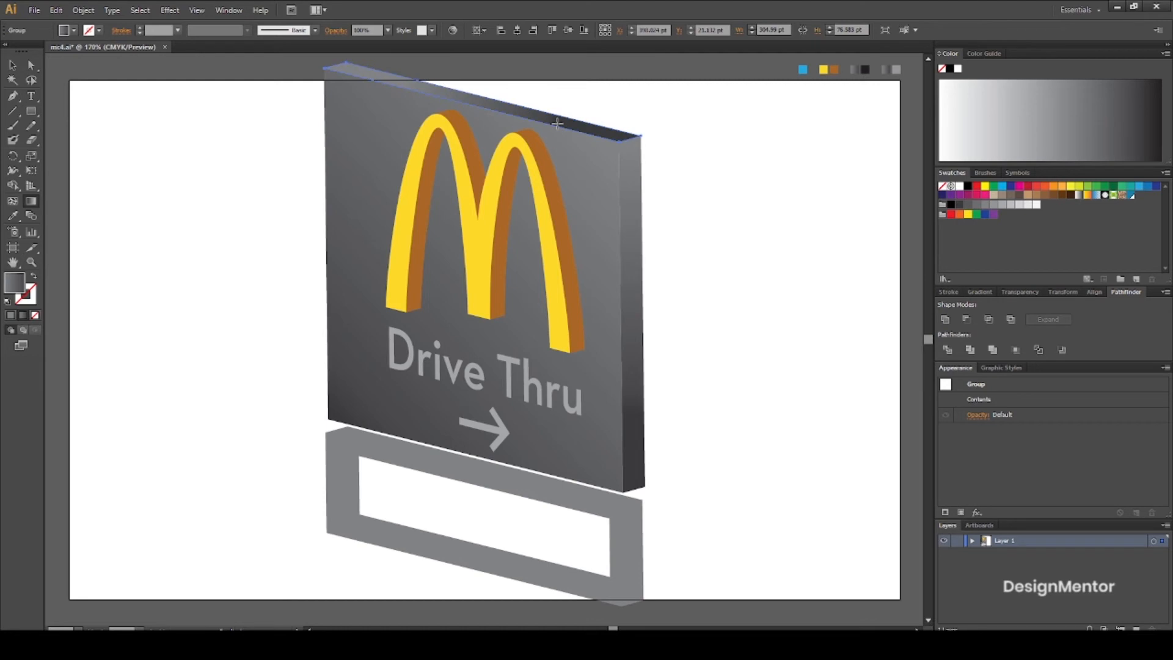
{"action": "left_click_drag", "start_coordinate": [682, 115], "coordinate": [358, 86]}
{"action": "key", "text": "v"}
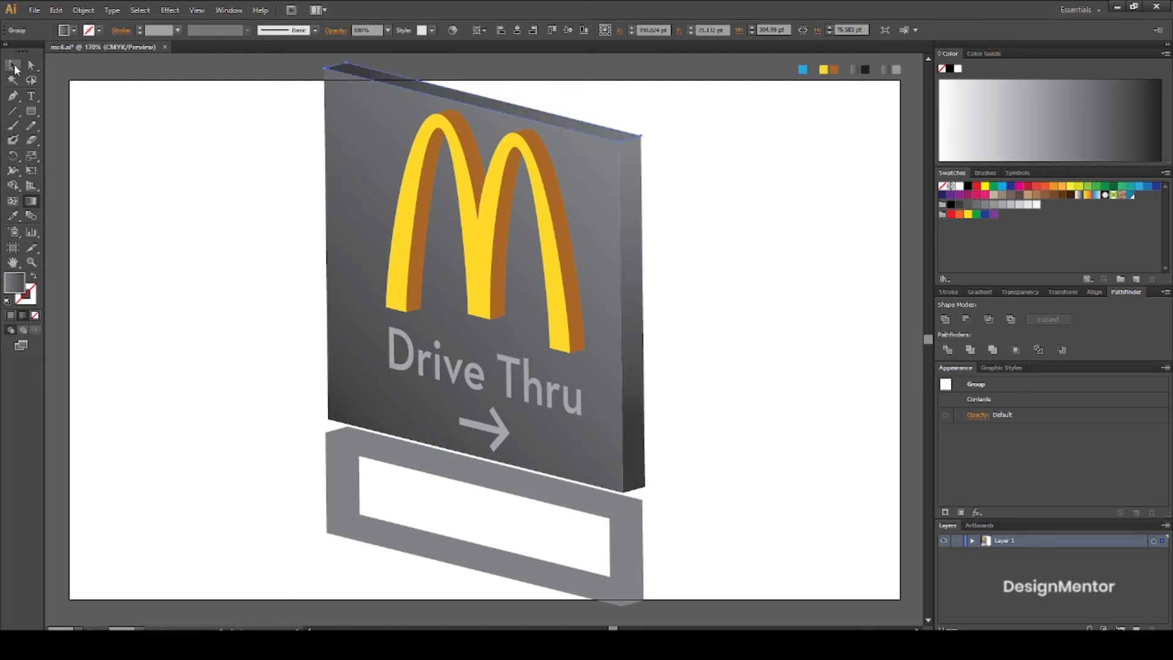
{"action": "left_click", "coordinate": [142, 123]}
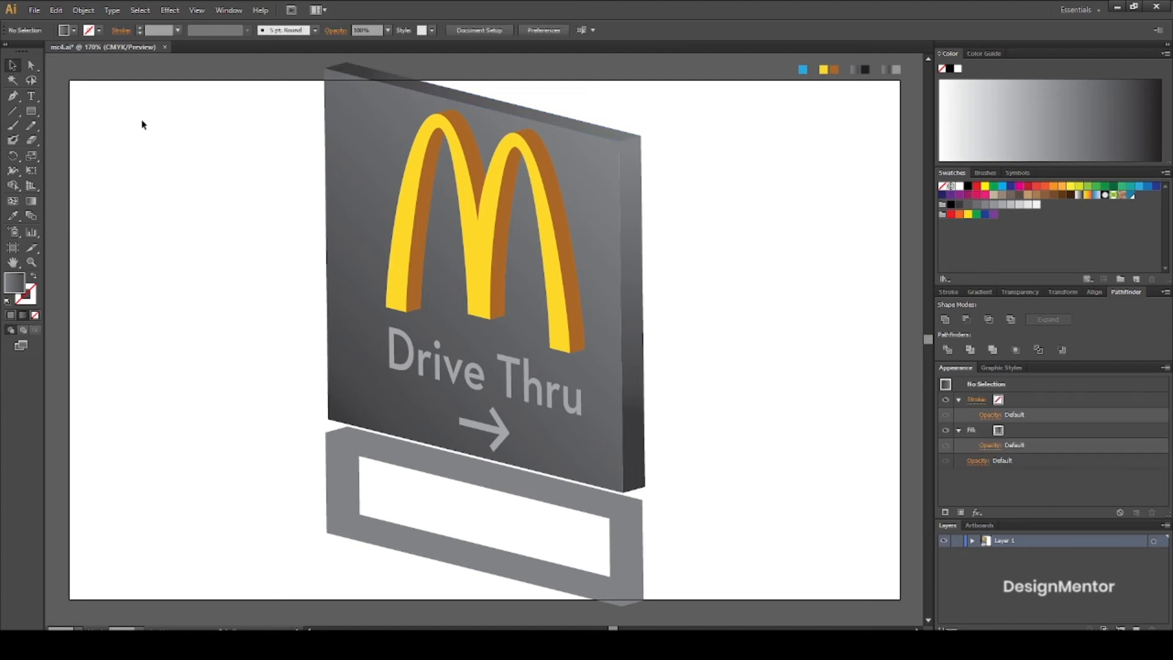
Redraw the right side face's gradient from light above its top edge to dark about two thirds of the way down
{"action": "left_click", "coordinate": [633, 222]}
{"action": "key", "text": "g"}
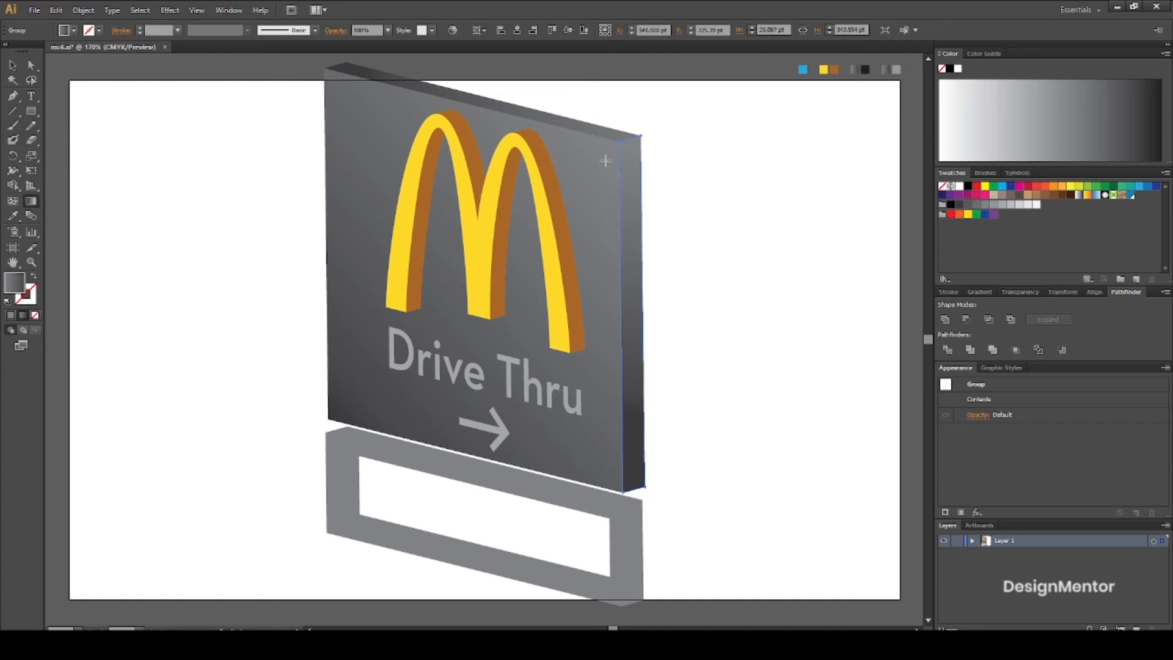
{"action": "left_click_drag", "start_coordinate": [603, 160], "coordinate": [647, 483]}
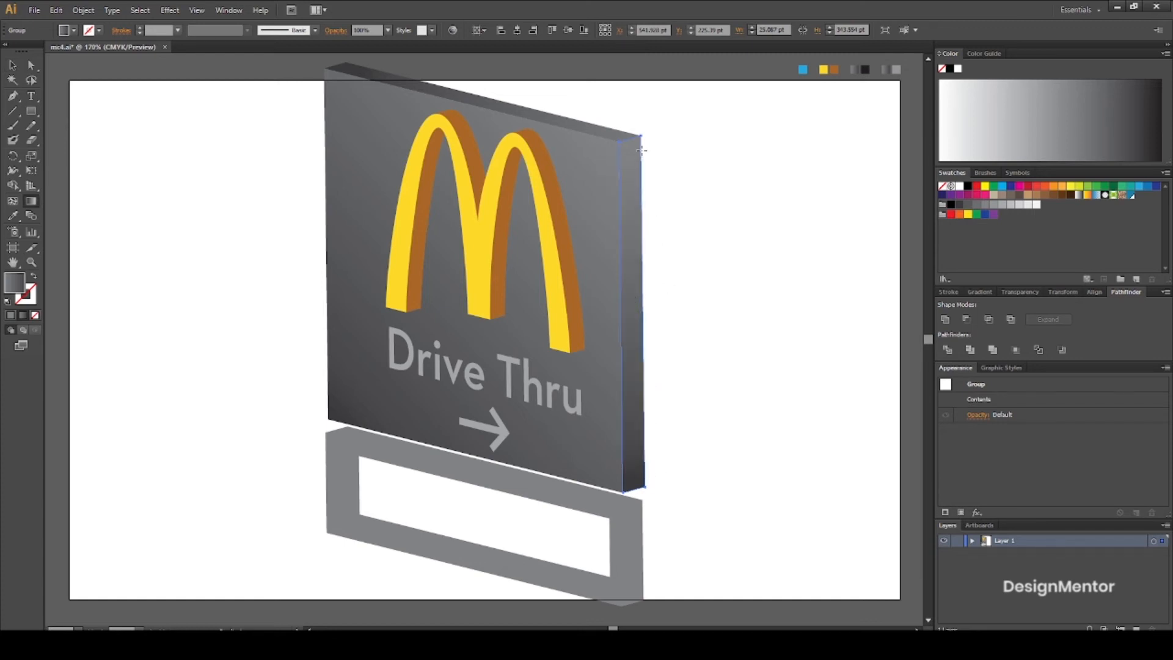
{"action": "left_click_drag", "start_coordinate": [654, 105], "coordinate": [619, 360]}
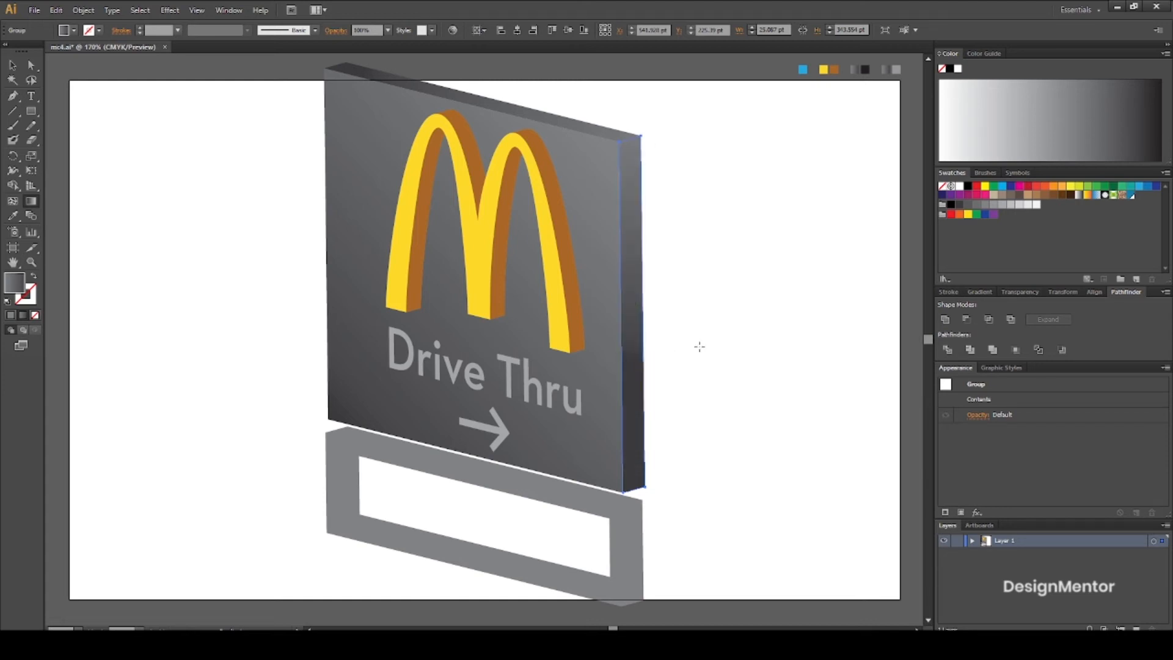
{"action": "key", "text": "v"}
{"action": "left_click", "coordinate": [729, 362]}
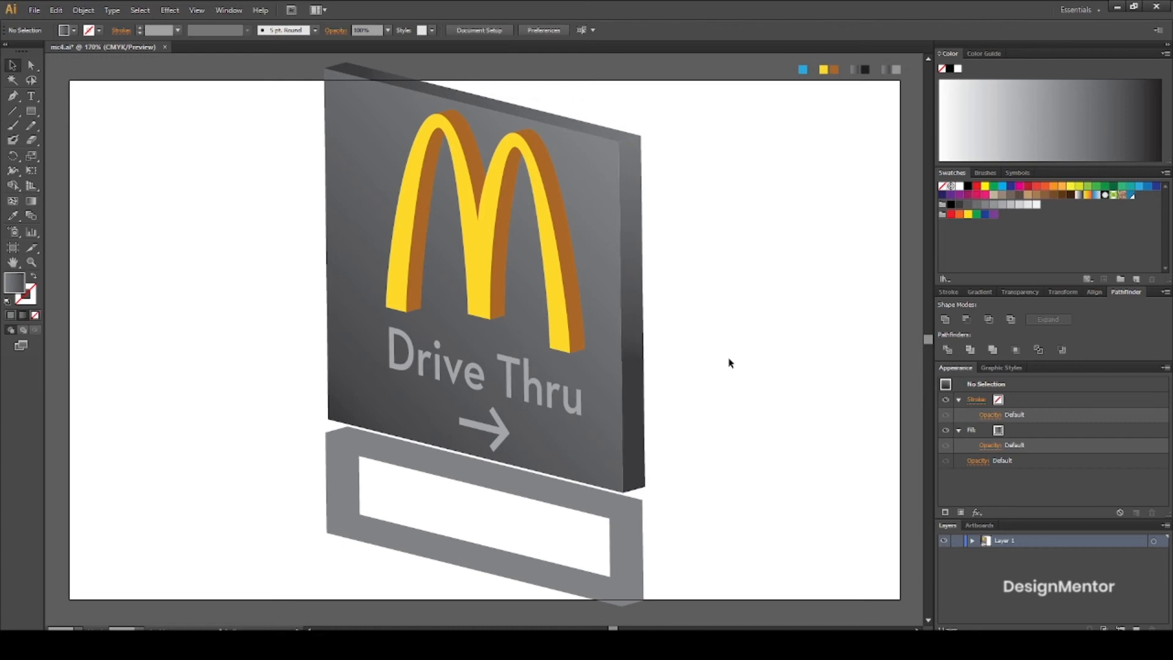
Expand the 3D appearance of the Drive Thru text on the sign panel
{"action": "left_click", "coordinate": [394, 366]}
{"action": "left_click", "coordinate": [83, 10]}
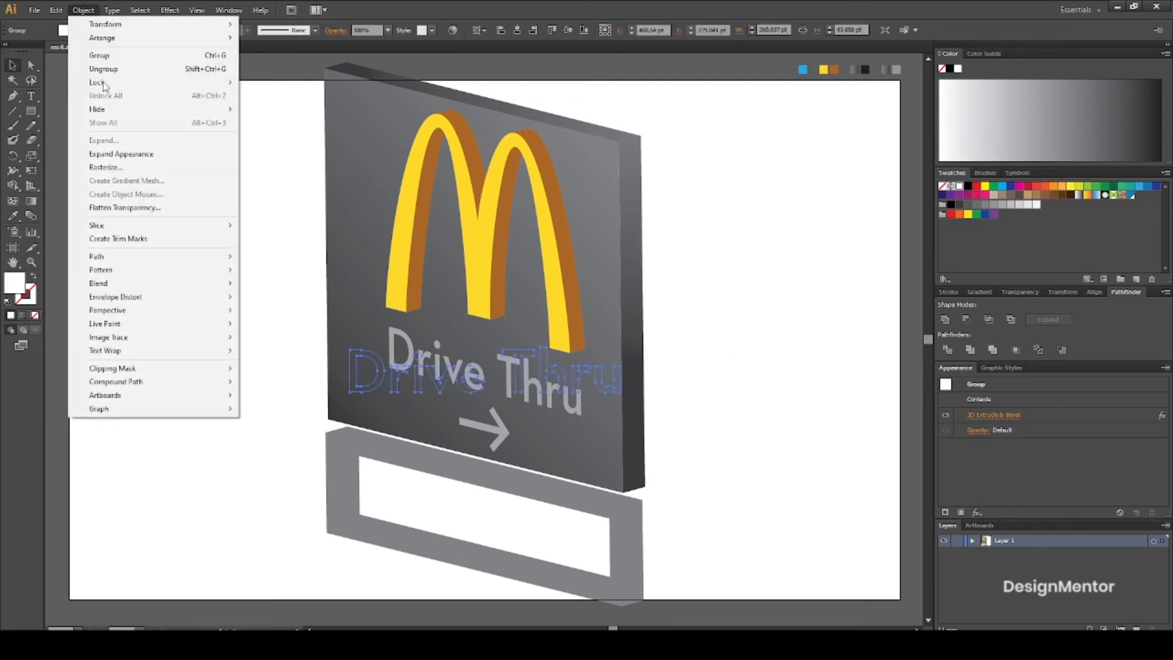
{"action": "left_click", "coordinate": [130, 156]}
{"action": "left_click", "coordinate": [83, 10]}
{"action": "left_click", "coordinate": [104, 140]}
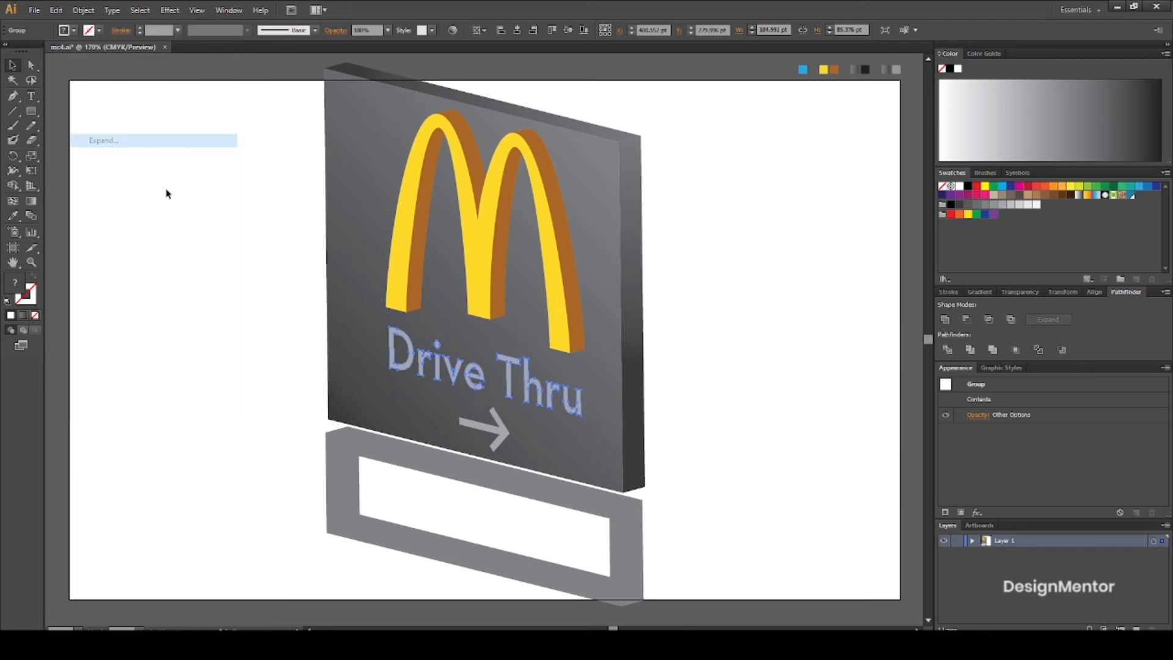
{"action": "left_click", "coordinate": [323, 287]}
Fill the expanded Drive Thru text with white and deselect it
{"action": "left_click", "coordinate": [390, 336]}
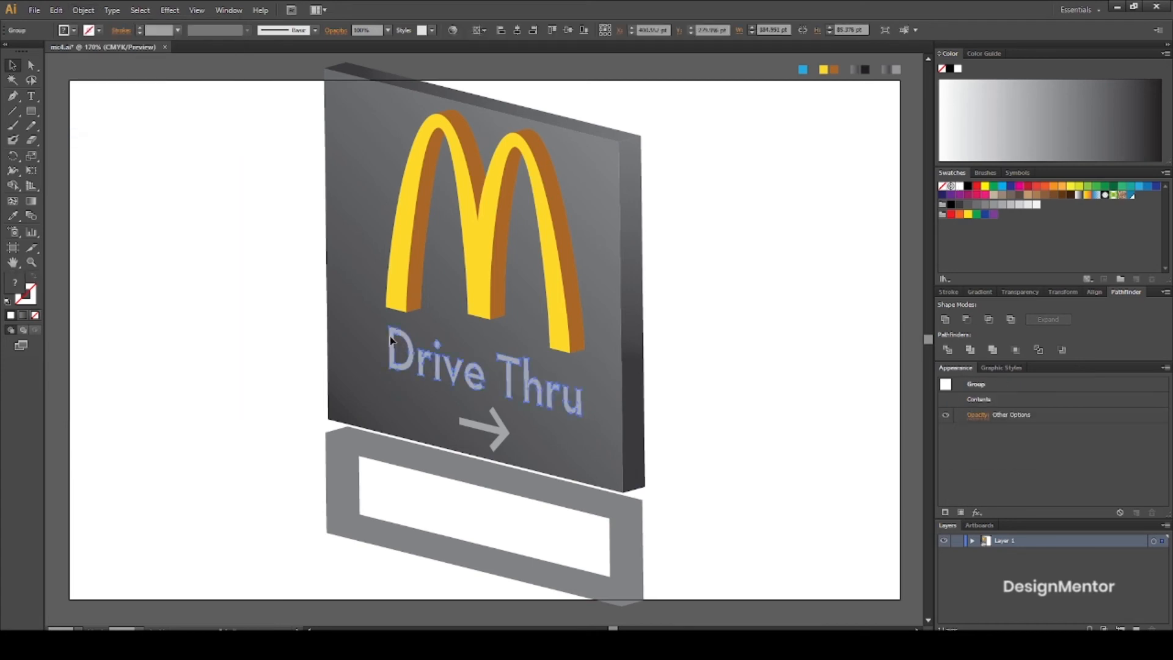
{"action": "key", "text": "i"}
{"action": "left_click", "coordinate": [960, 186]}
{"action": "key", "text": "v"}
{"action": "left_click", "coordinate": [703, 357]}
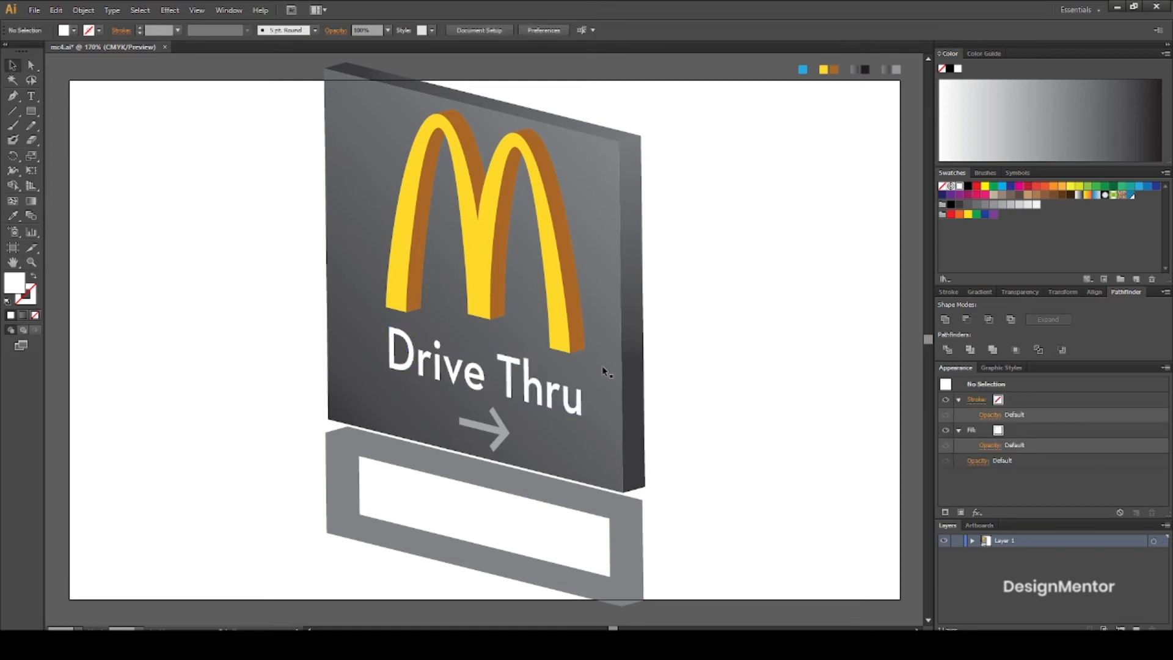
Nudge the Drive Thru text slightly left and up beneath the arches
{"action": "left_click", "coordinate": [423, 367]}
{"action": "key", "text": "Left"}
{"action": "key", "text": "Left"}
{"action": "key", "text": "Left"}
{"action": "key", "text": "Left"}
{"action": "key", "text": "Left"}
{"action": "key", "text": "Left"}
{"action": "key", "text": "Left"}
{"action": "key", "text": "Left"}
{"action": "key", "text": "Left"}
{"action": "key", "text": "Left"}
{"action": "key", "text": "Left"}
{"action": "key", "text": "Left"}
{"action": "key", "text": "Left"}
{"action": "key", "text": "Left"}
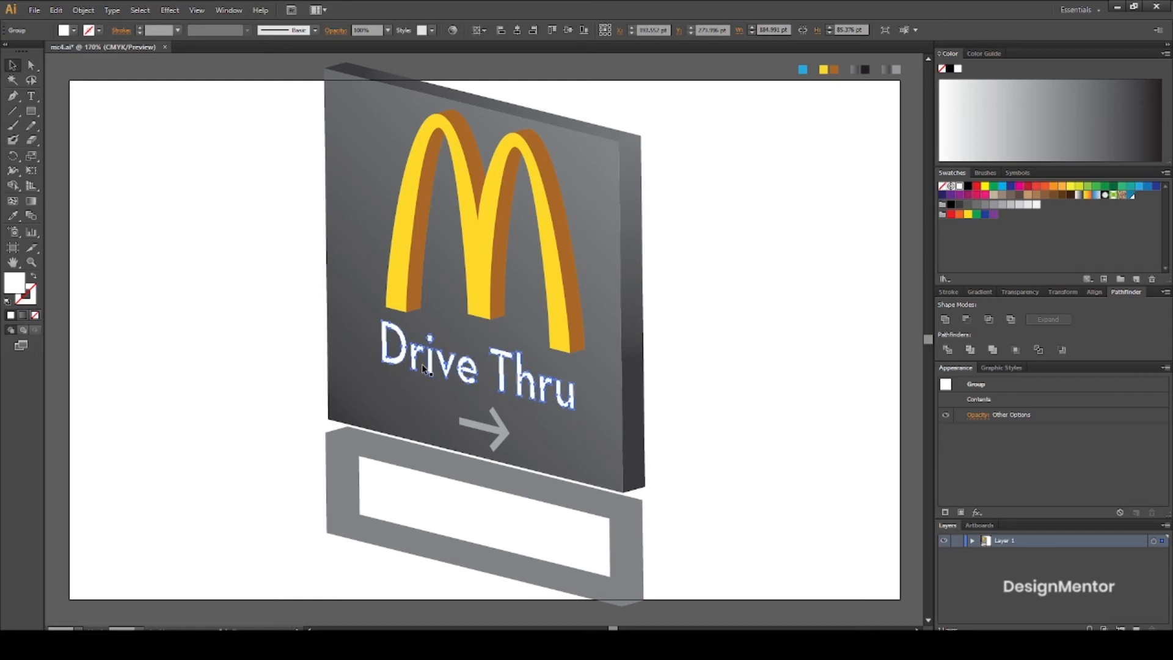
Expand the arrow's 3D appearance and fill it with the white sampled from the Drive Thru text
{"action": "left_click", "coordinate": [498, 432]}
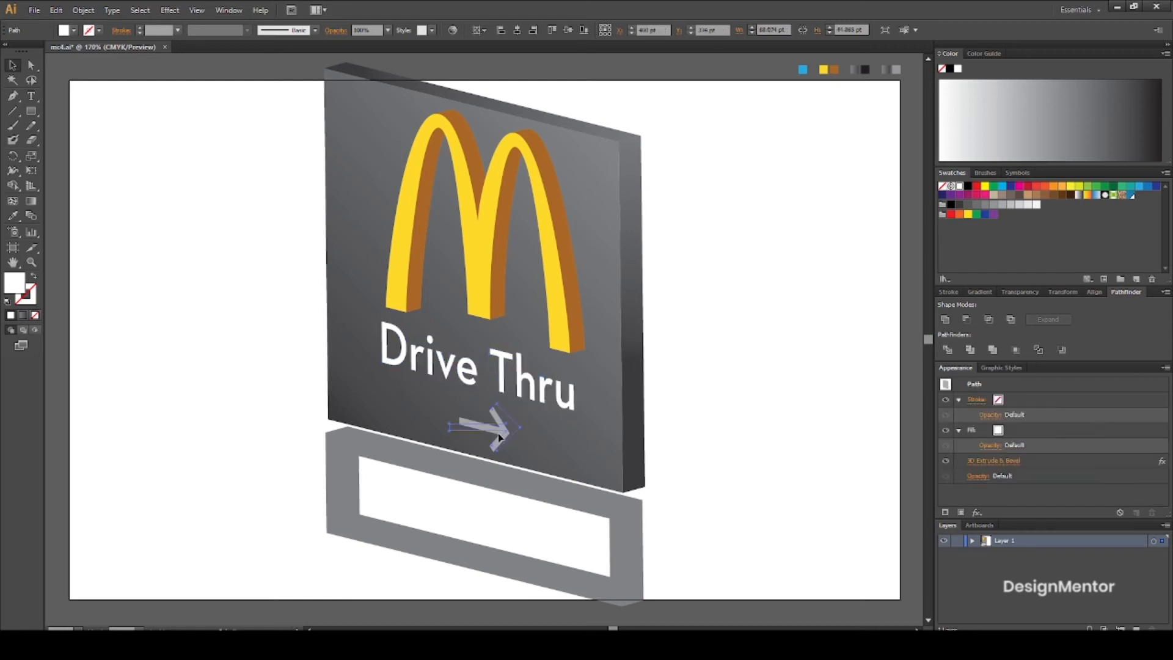
{"action": "left_click", "coordinate": [83, 11]}
{"action": "left_click", "coordinate": [122, 154]}
{"action": "left_click", "coordinate": [83, 11]}
{"action": "left_click", "coordinate": [105, 141]}
{"action": "key", "text": "i"}
{"action": "left_click", "coordinate": [386, 323]}
{"action": "key", "text": "v"}
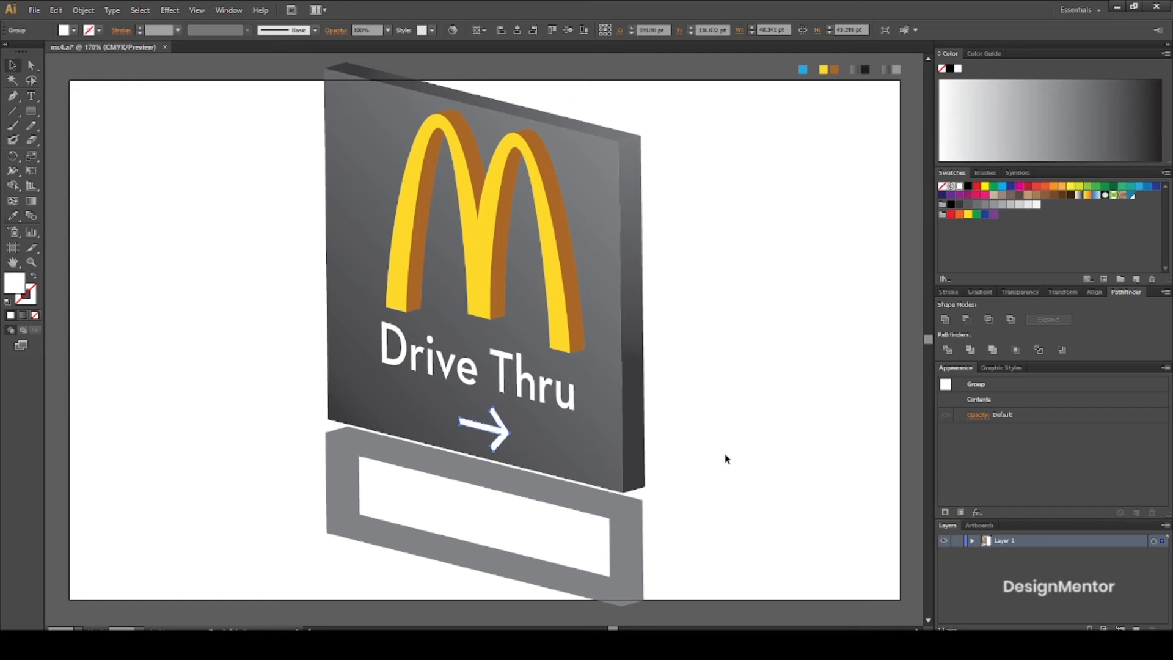
Nudge the white arrow left and slightly up beneath the Drive Thru text, and deselect it
{"action": "key", "text": "shift+Left"}
{"action": "key", "text": "shift+Left"}
{"action": "key", "text": "shift+Left"}
{"action": "key", "text": "shift+Up"}
{"action": "key", "text": "Right"}
{"action": "key", "text": "Right"}
{"action": "key", "text": "Down"}
{"action": "key", "text": "Up"}
{"action": "left_click", "coordinate": [728, 455]}
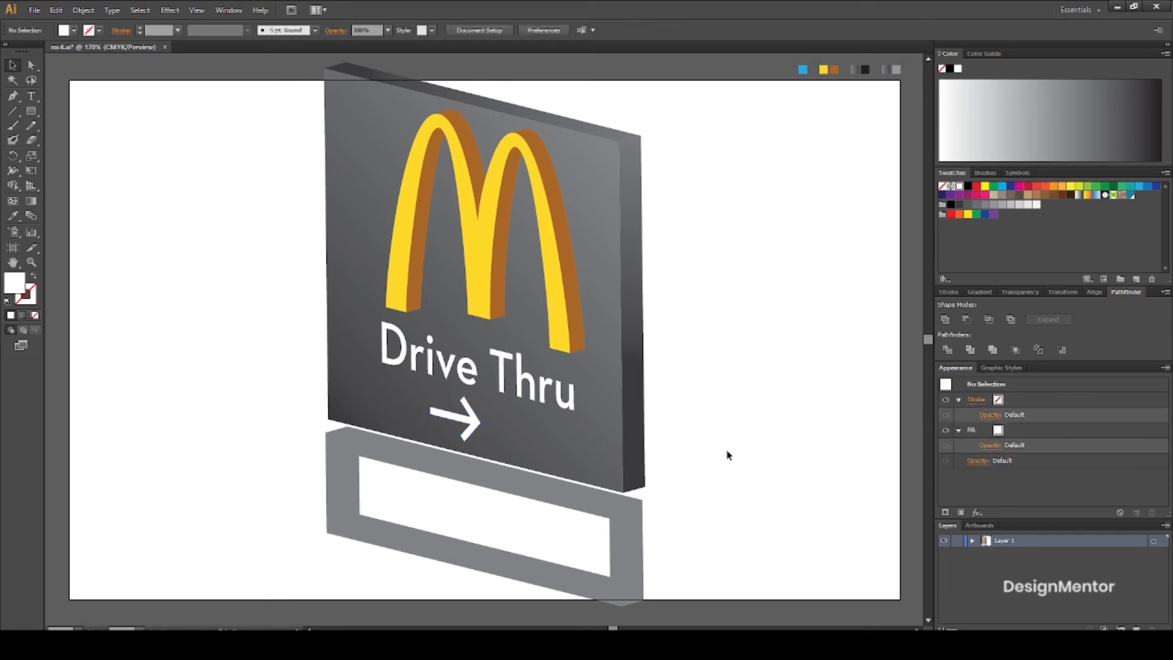
Expand the 3D appearance of the hollow rectangular frame below the sign and ungroup it twice to separate its faces
{"action": "left_click", "coordinate": [630, 519]}
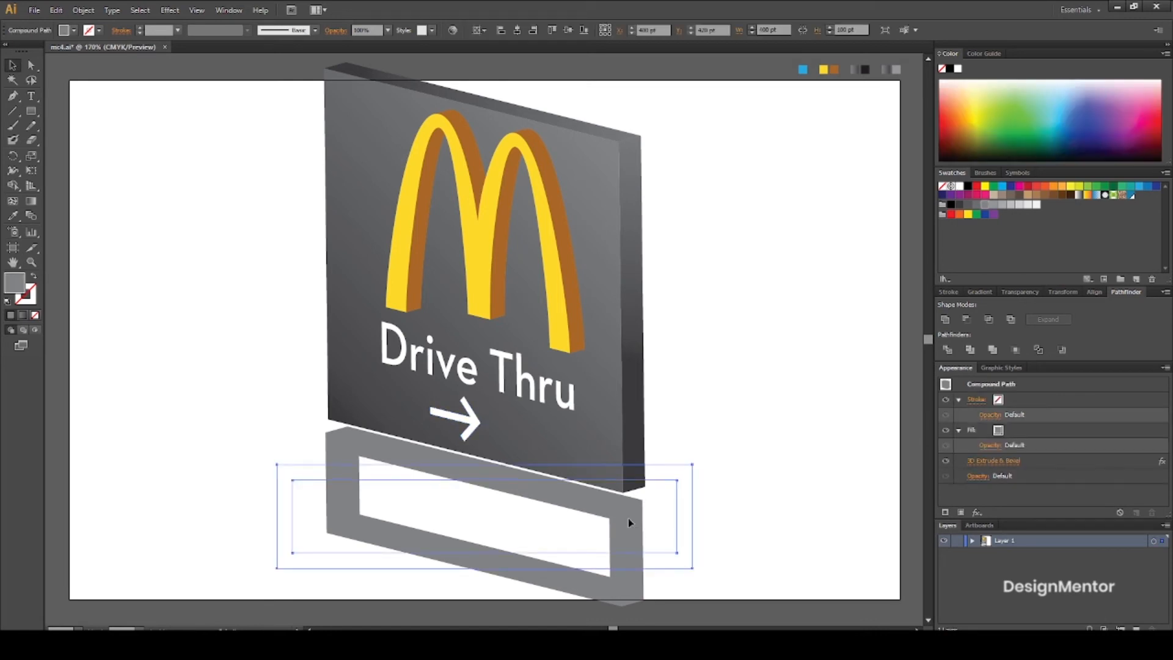
{"action": "left_click", "coordinate": [83, 10]}
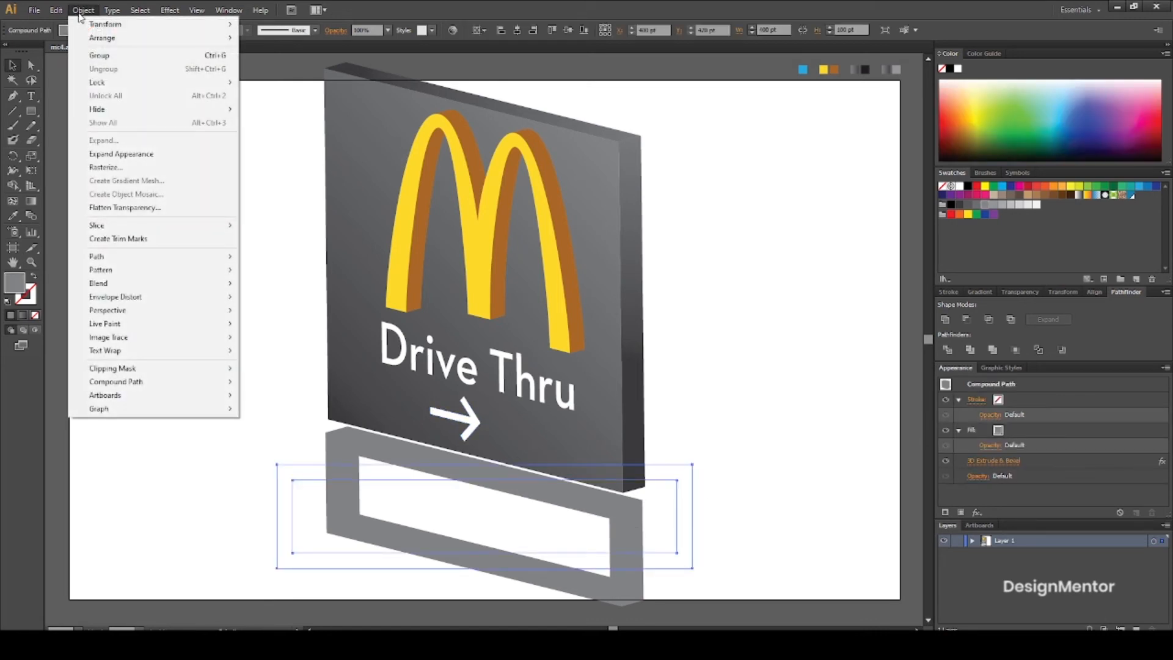
{"action": "left_click", "coordinate": [119, 154]}
{"action": "left_click", "coordinate": [83, 9]}
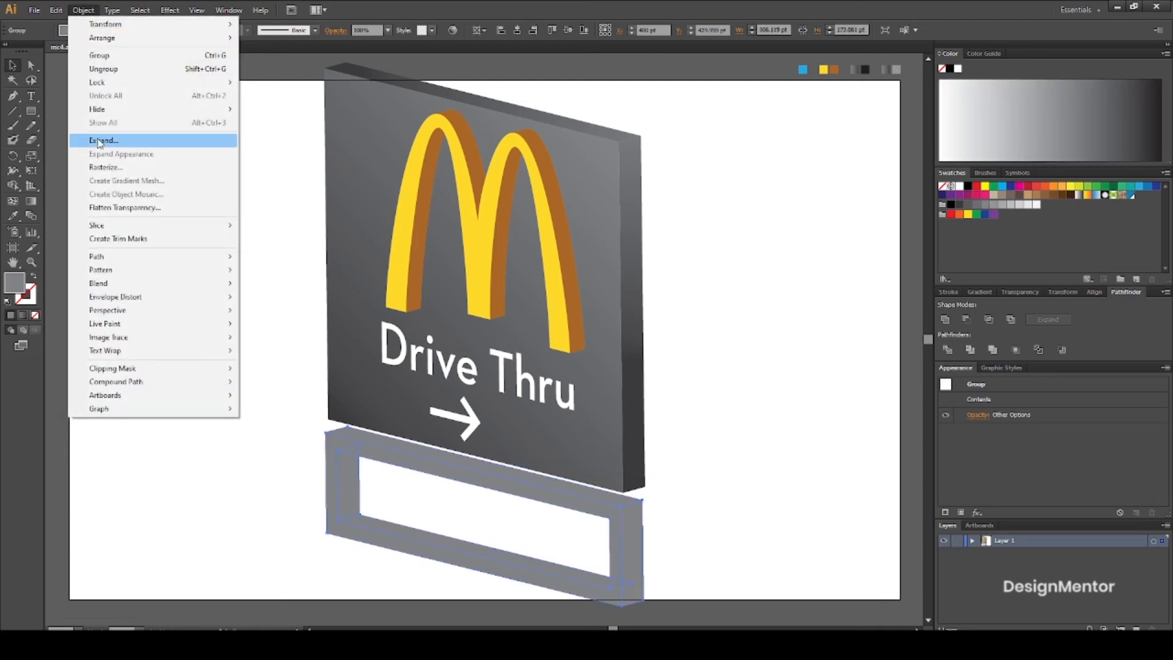
{"action": "key", "text": "Escape"}
{"action": "right_click", "coordinate": [330, 456]}
{"action": "left_click", "coordinate": [365, 521]}
{"action": "right_click", "coordinate": [337, 446]}
{"action": "left_click", "coordinate": [372, 513]}
{"action": "left_click", "coordinate": [288, 424]}
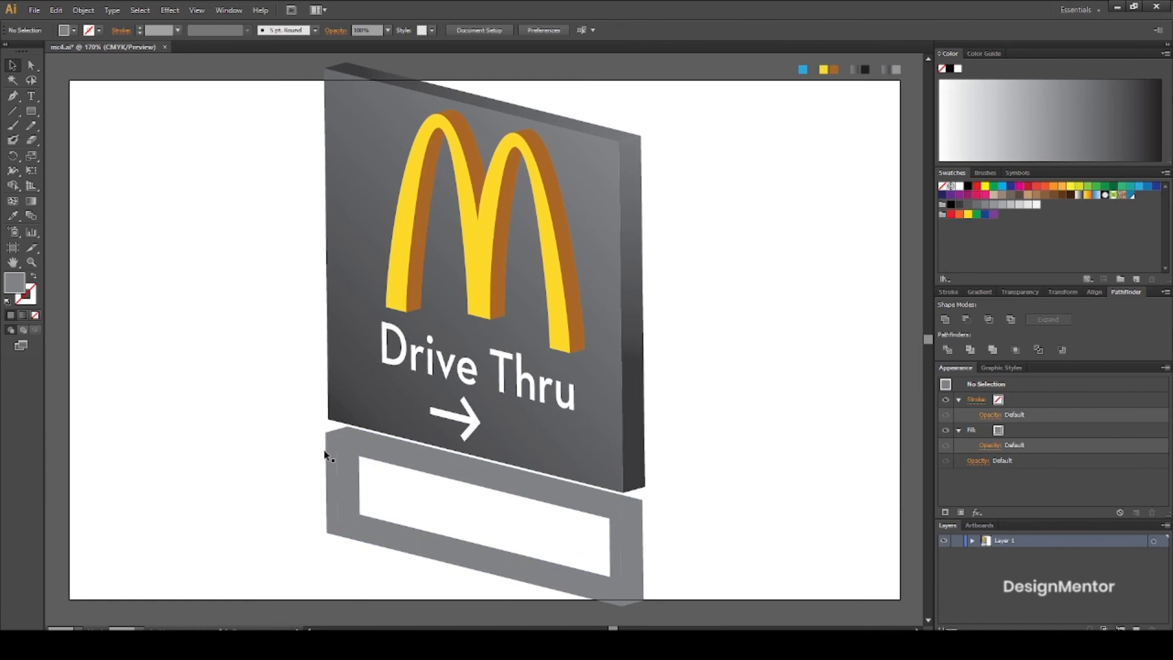
Fill the hollow frame's front face with the lighter grey gradient sampled above the artboard, running from light at upper right to dark at lower left
{"action": "left_click", "coordinate": [330, 443]}
{"action": "key", "text": "i"}
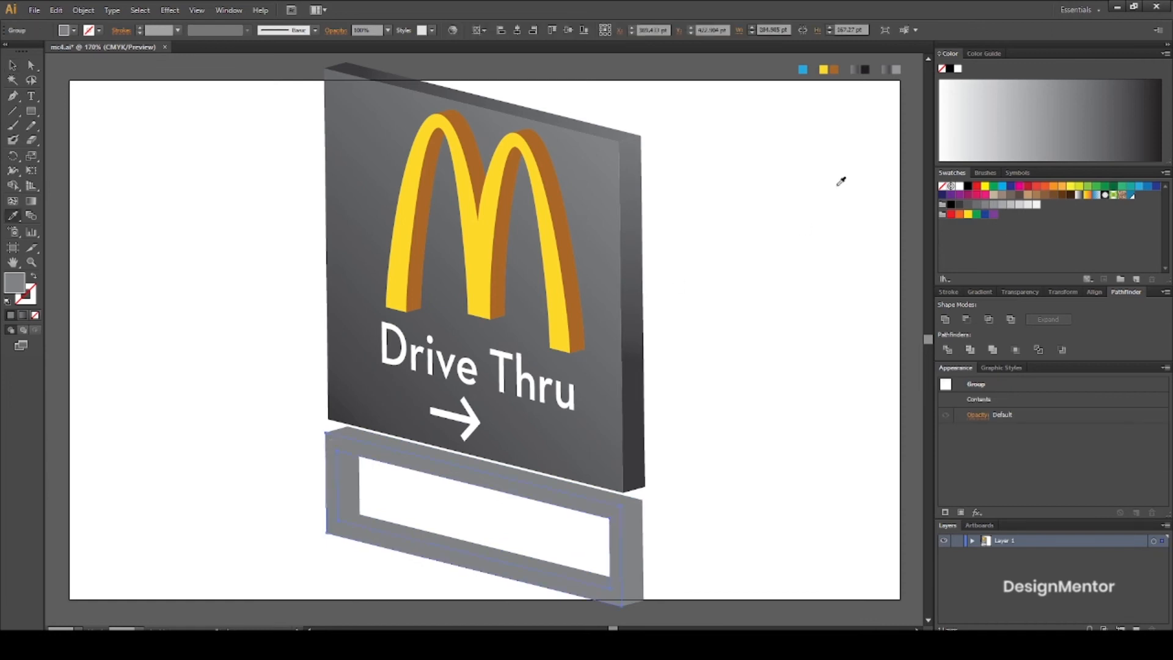
{"action": "left_click", "coordinate": [888, 68]}
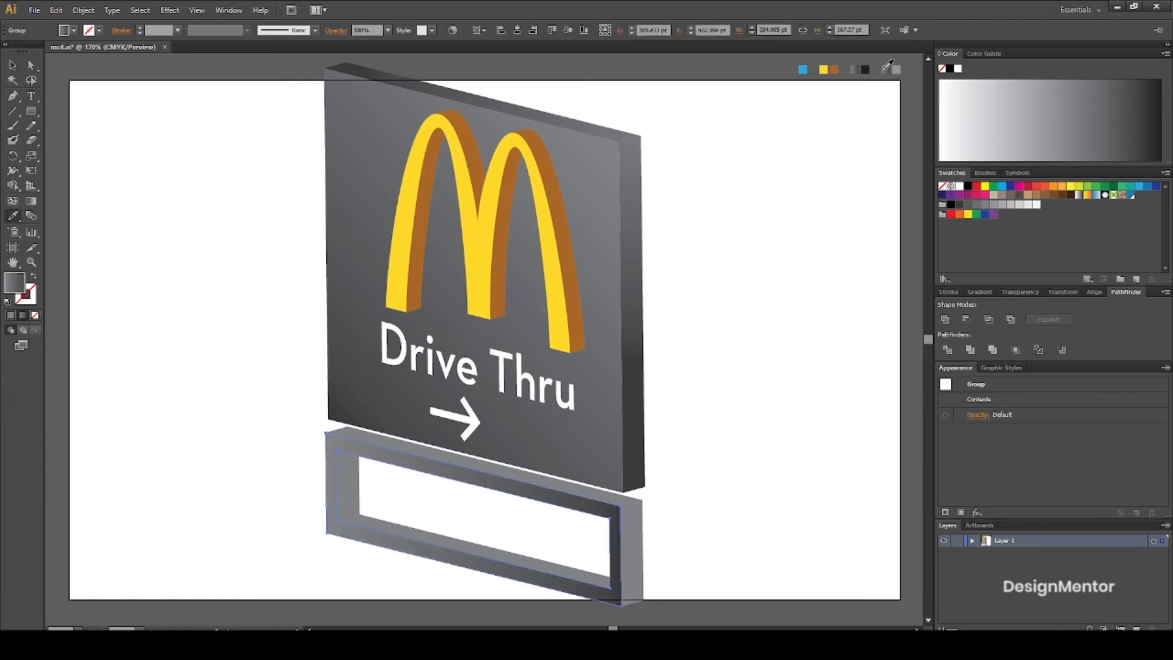
{"action": "key", "text": "g"}
{"action": "left_click_drag", "start_coordinate": [599, 510], "coordinate": [369, 548]}
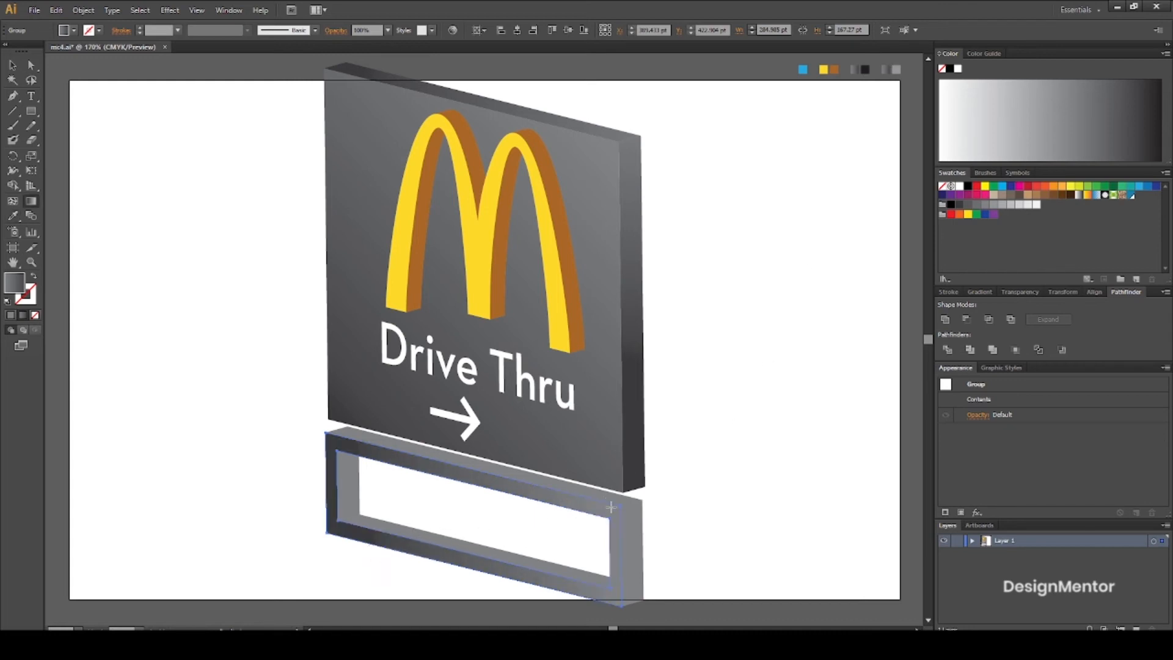
{"action": "left_click_drag", "start_coordinate": [653, 494], "coordinate": [361, 551]}
{"action": "left_click_drag", "start_coordinate": [704, 448], "coordinate": [364, 550]}
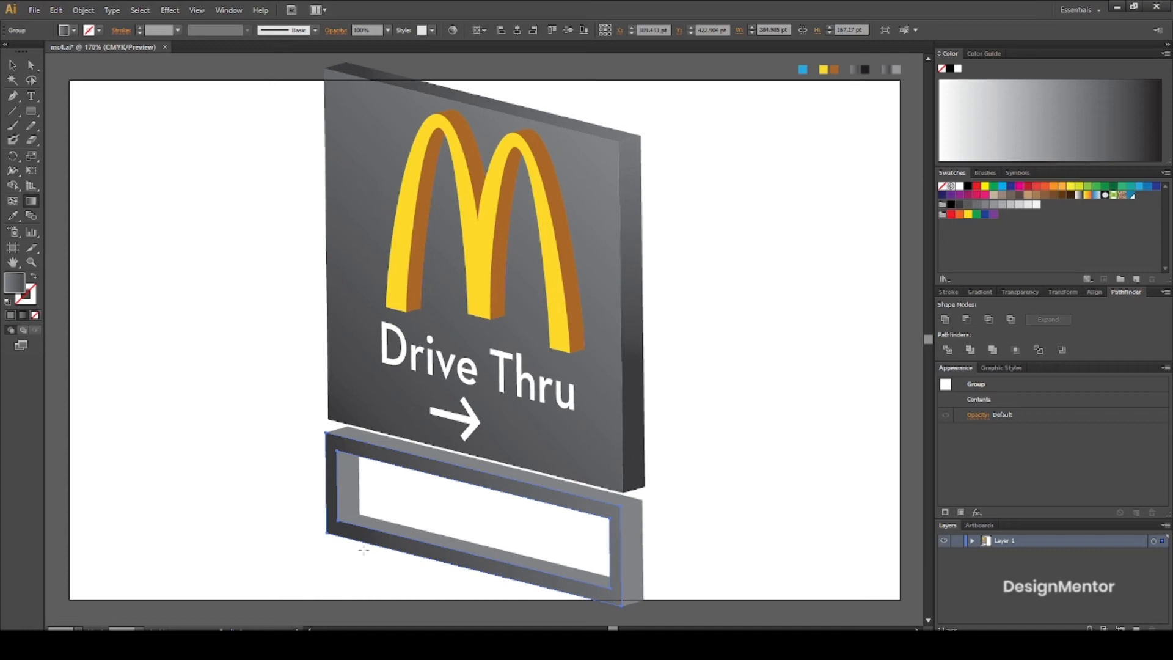
Fill the frame's outer right side face with the front face's gradient and redirect it downward from light to dark
{"action": "key", "text": "v"}
{"action": "left_click", "coordinate": [634, 538]}
{"action": "key", "text": "i"}
{"action": "left_click", "coordinate": [572, 501]}
{"action": "key", "text": "g"}
{"action": "left_click_drag", "start_coordinate": [696, 483], "coordinate": [606, 606]}
{"action": "left_click_drag", "start_coordinate": [651, 497], "coordinate": [619, 602]}
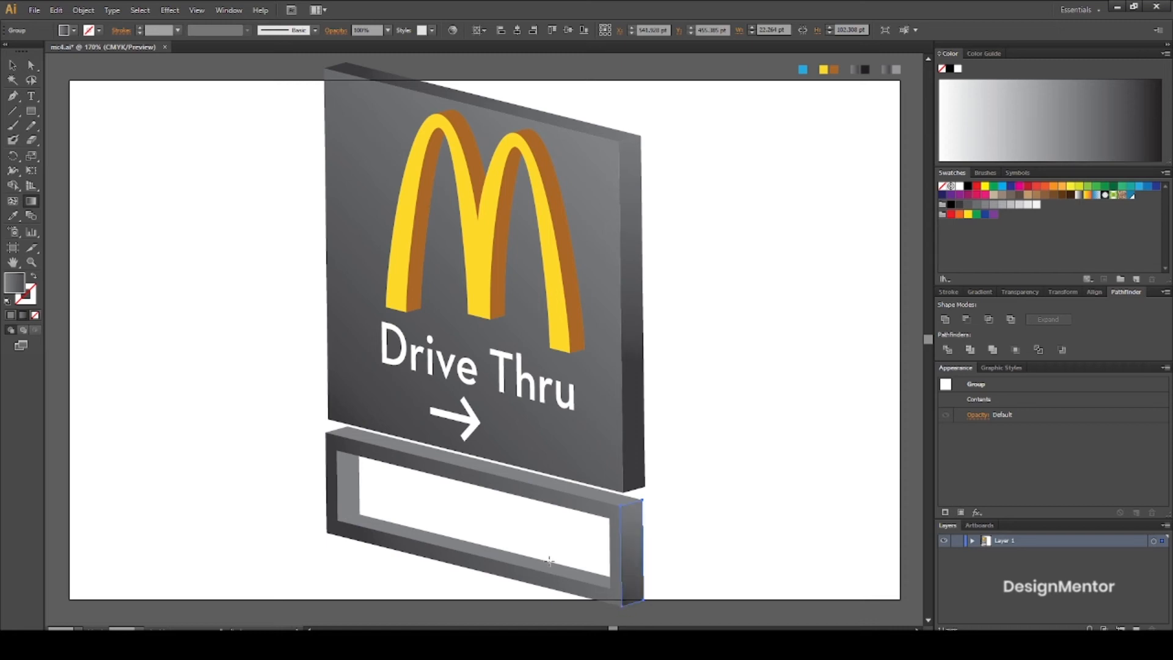
Fill the frame's inner left side face with the gradient sampled from its outer right side face
{"action": "key", "text": "v"}
{"action": "key", "text": "i"}
{"action": "left_click", "coordinate": [632, 540]}
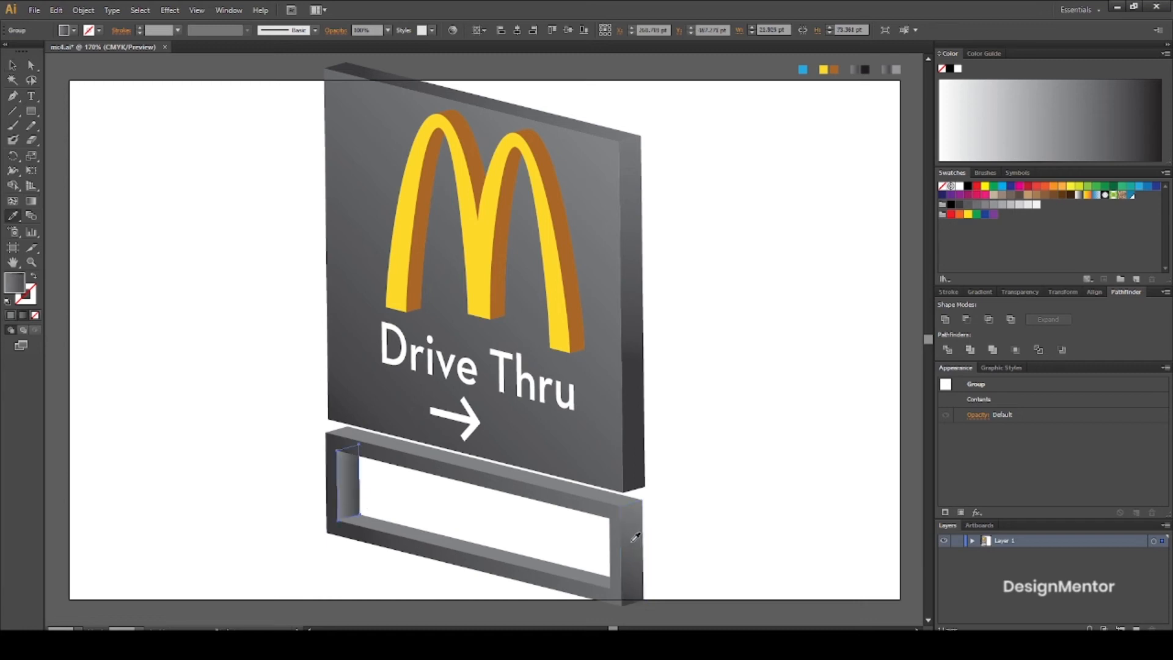
Redirect the gradient on the frame's inner left side face so it runs diagonally from light at upper right to dark at lower left
{"action": "key", "text": "g"}
{"action": "left_click_drag", "start_coordinate": [377, 457], "coordinate": [332, 521]}
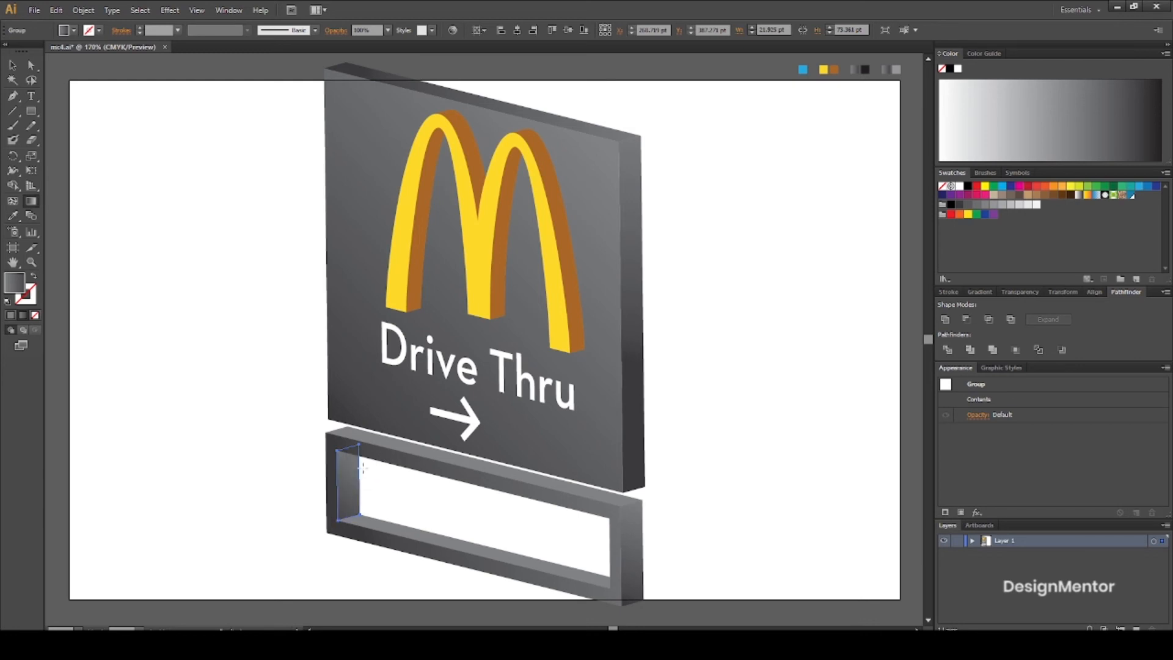
{"action": "left_click_drag", "start_coordinate": [370, 453], "coordinate": [328, 527]}
{"action": "key", "text": "v"}
{"action": "left_click", "coordinate": [280, 496]}
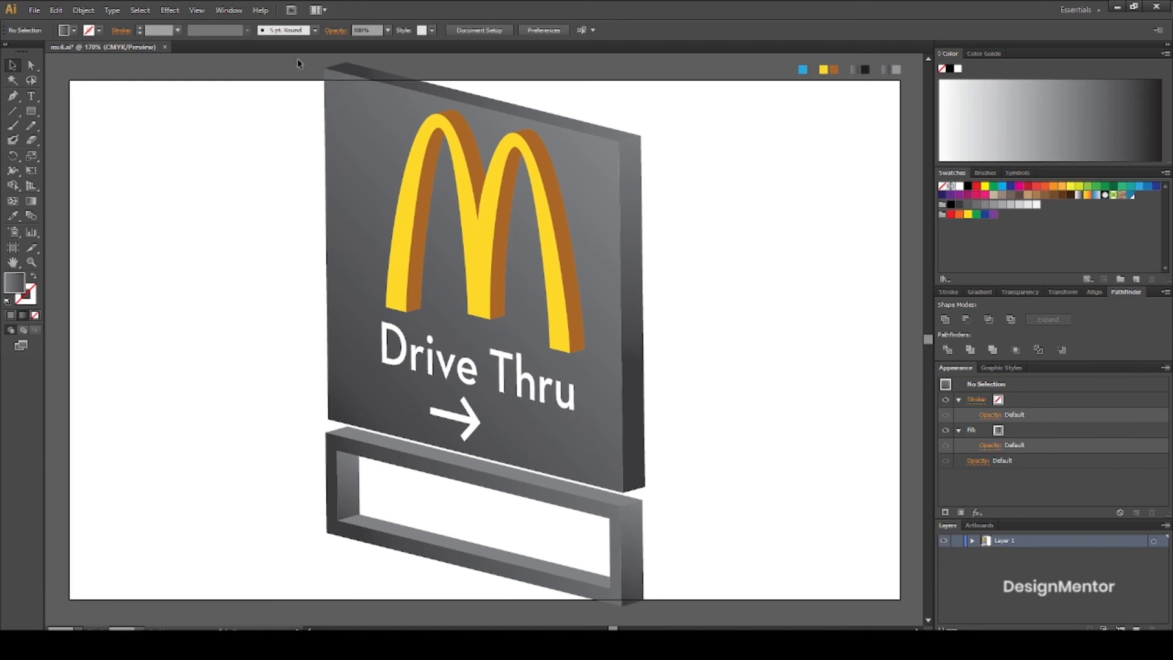
Group the main sign panel with its arches, lettering and arrow, and bring the group to the front
{"action": "left_click_drag", "start_coordinate": [297, 57], "coordinate": [670, 423]}
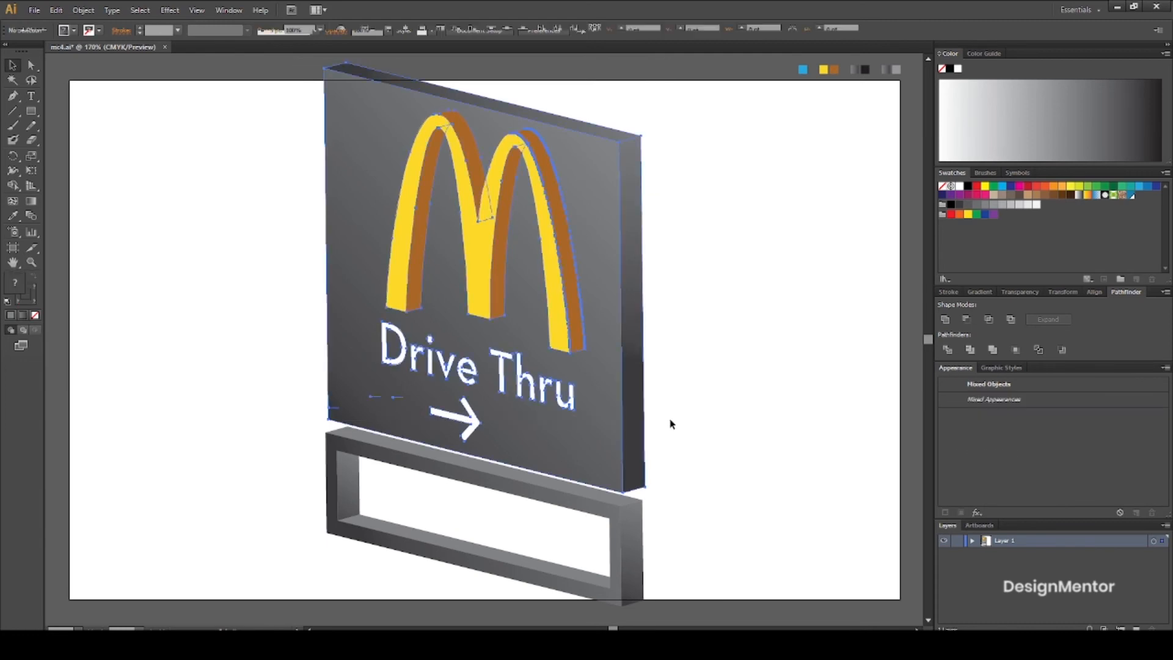
{"action": "left_click", "coordinate": [84, 10]}
{"action": "left_click", "coordinate": [99, 55]}
{"action": "left_click", "coordinate": [223, 222]}
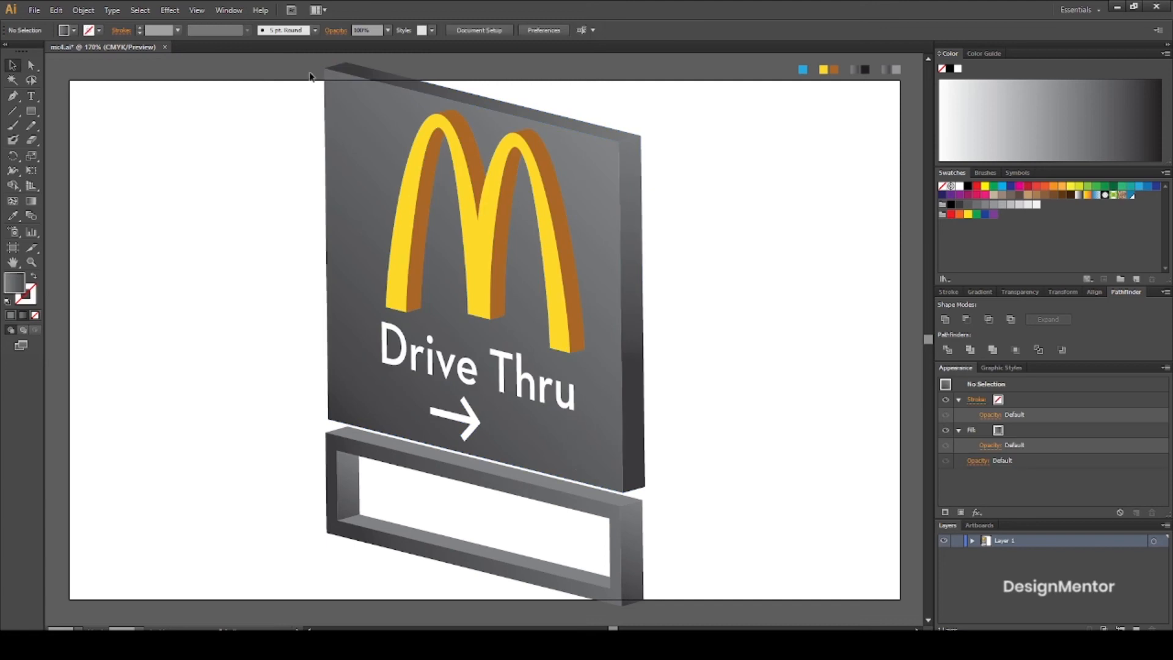
{"action": "left_click_drag", "start_coordinate": [297, 61], "coordinate": [671, 405]}
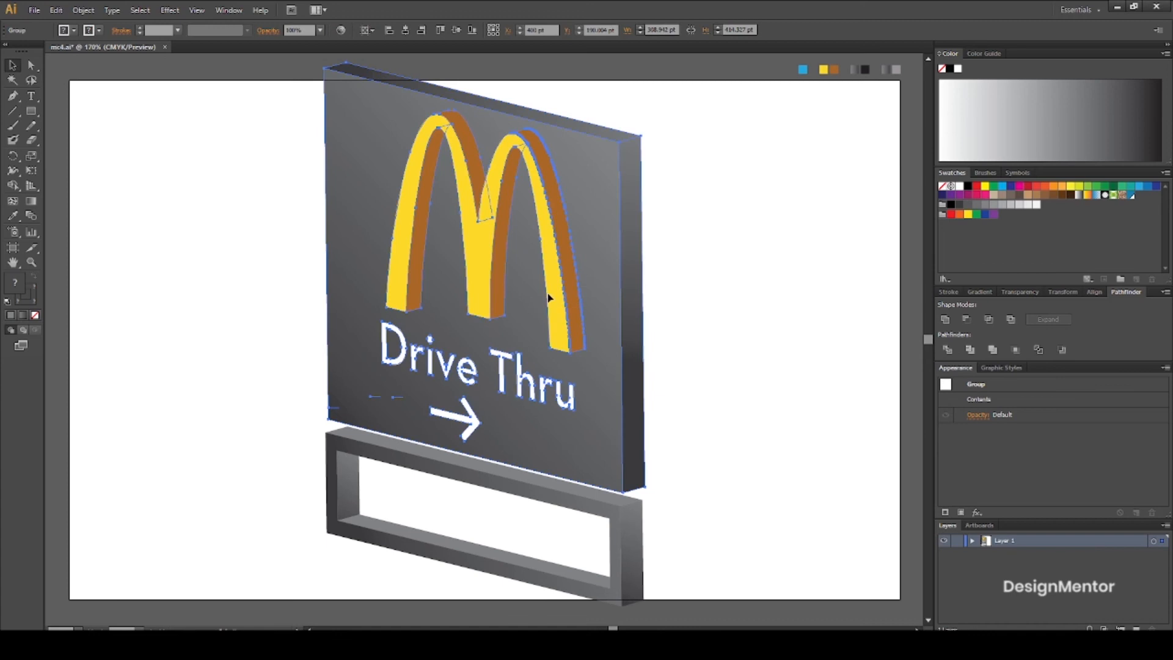
{"action": "right_click", "coordinate": [548, 298]}
{"action": "mouse_move", "coordinate": [602, 397]}
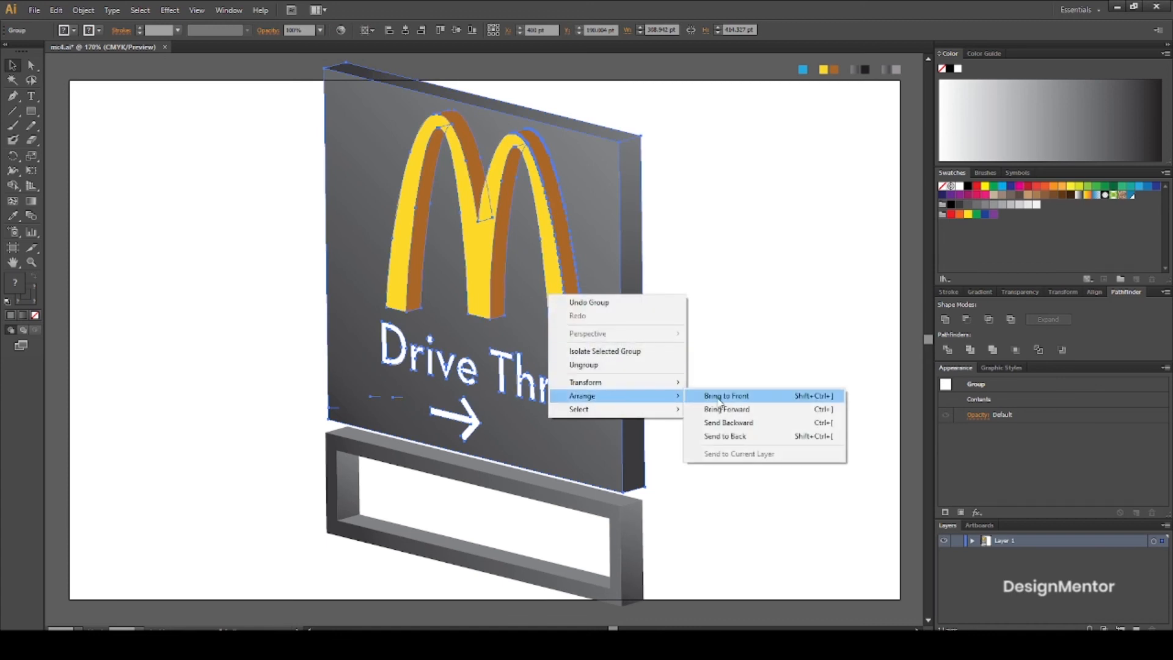
{"action": "left_click", "coordinate": [719, 397]}
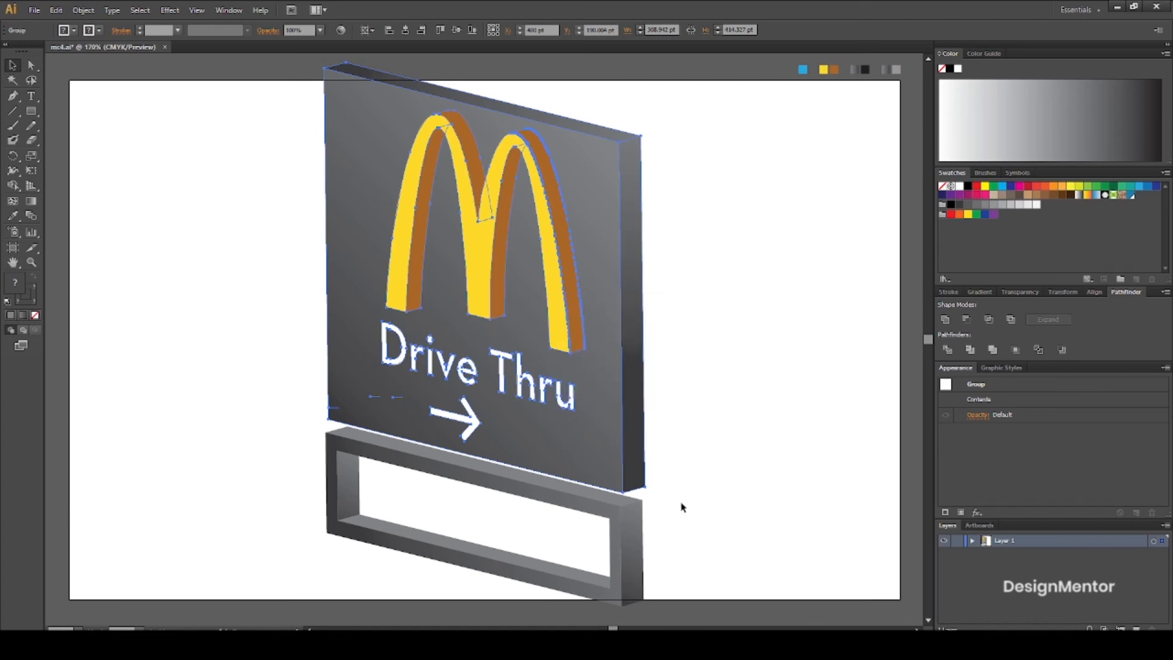
{"action": "left_click", "coordinate": [600, 513]}
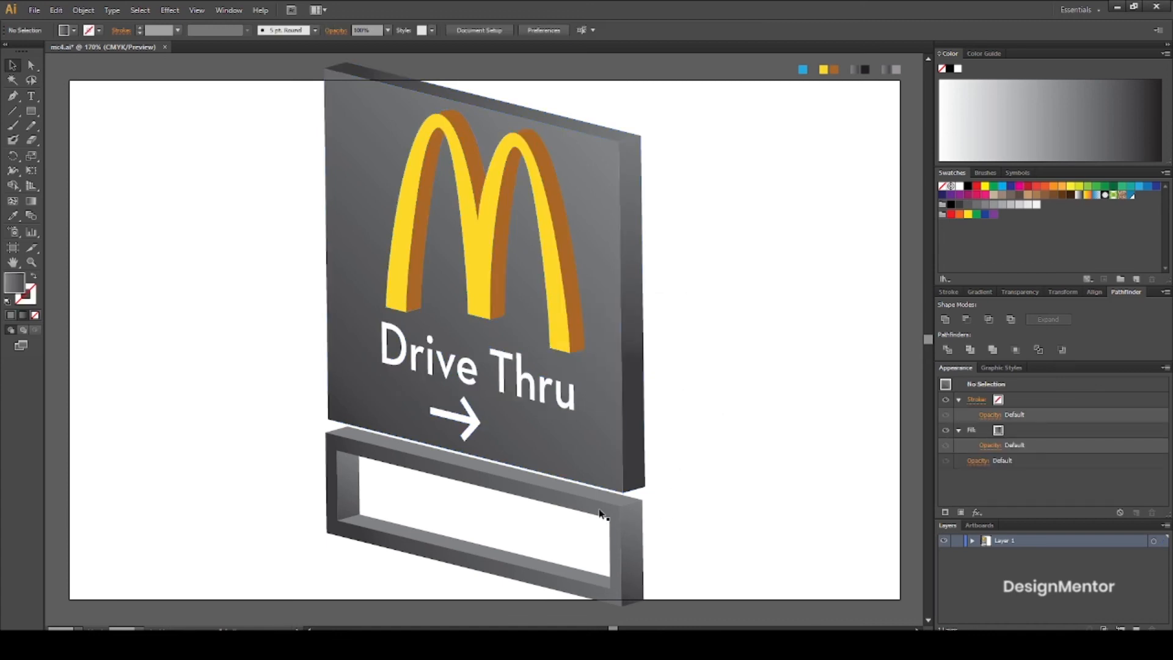
{"action": "left_click", "coordinate": [374, 439], "text": "shift"}
{"action": "left_click", "coordinate": [357, 478], "text": "shift"}
{"action": "left_click", "coordinate": [636, 512], "text": "shift"}
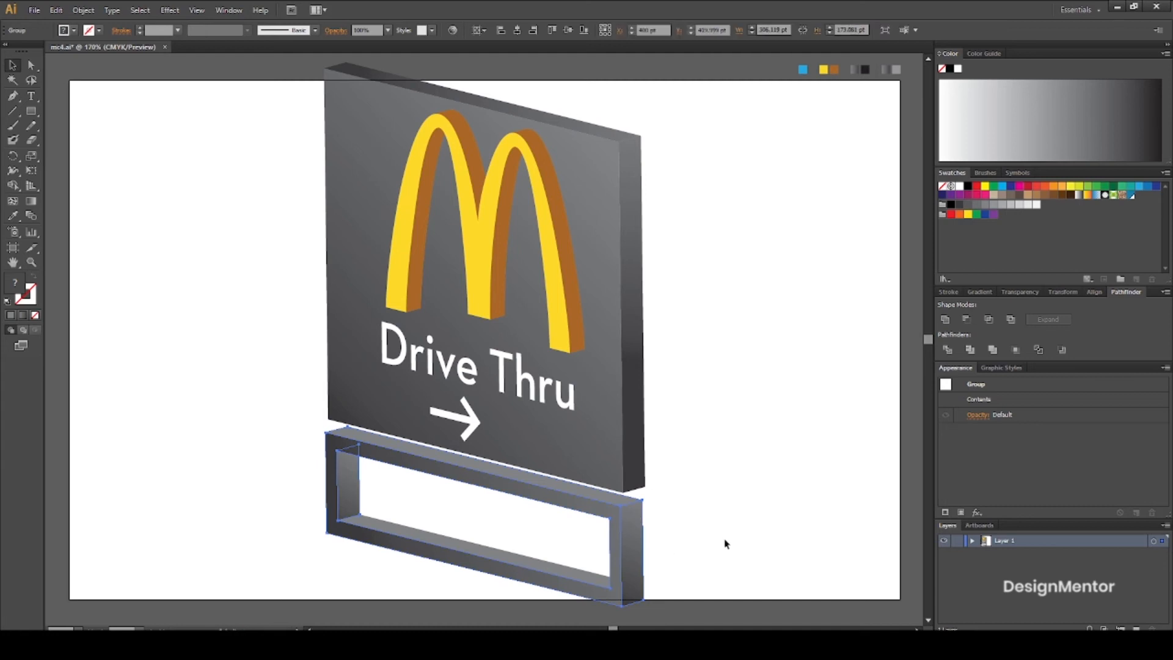
{"action": "left_click", "coordinate": [672, 536]}
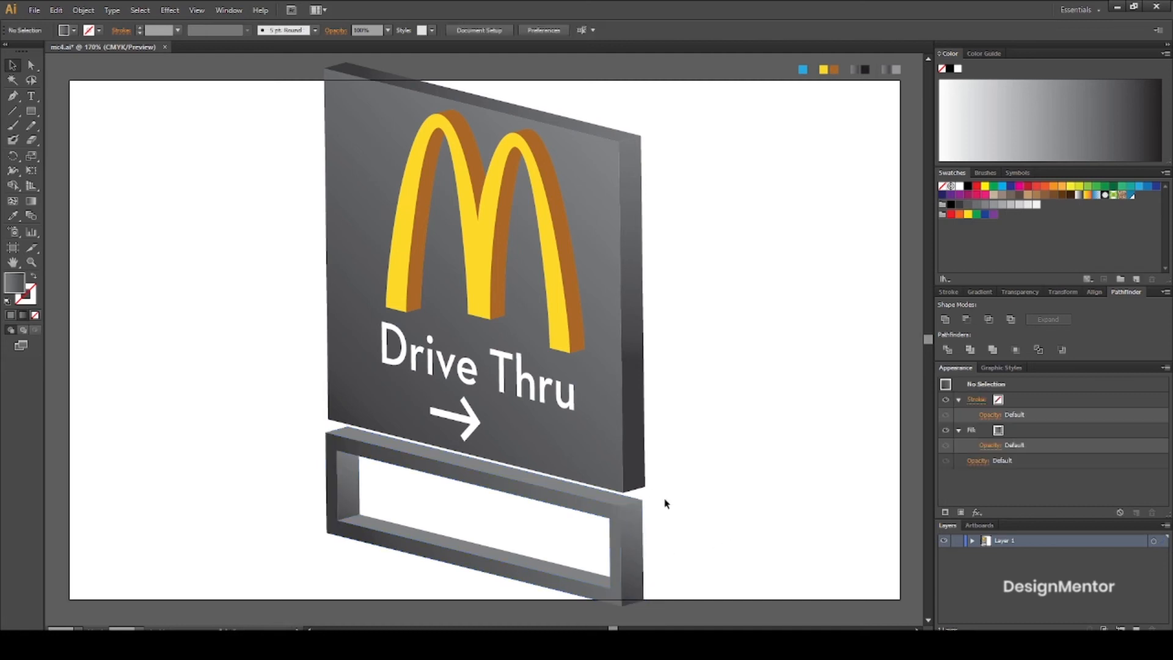
Group all the faces of the hollow frame below the sign panel
{"action": "left_click_drag", "start_coordinate": [654, 523], "coordinate": [281, 601]}
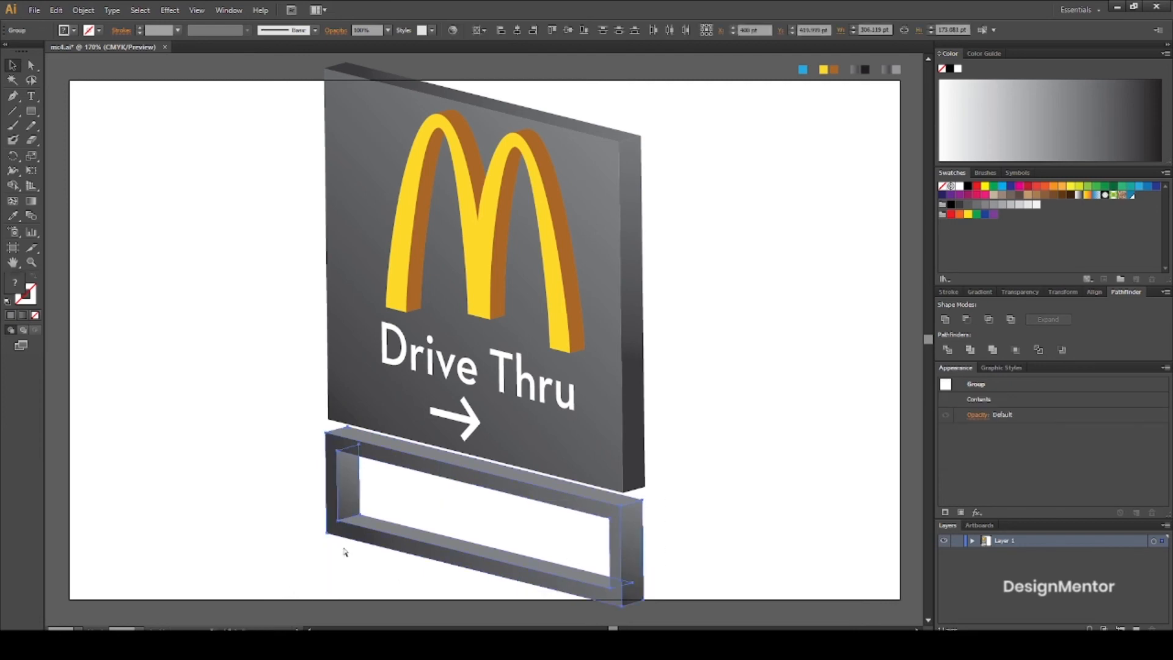
{"action": "left_click", "coordinate": [55, 11]}
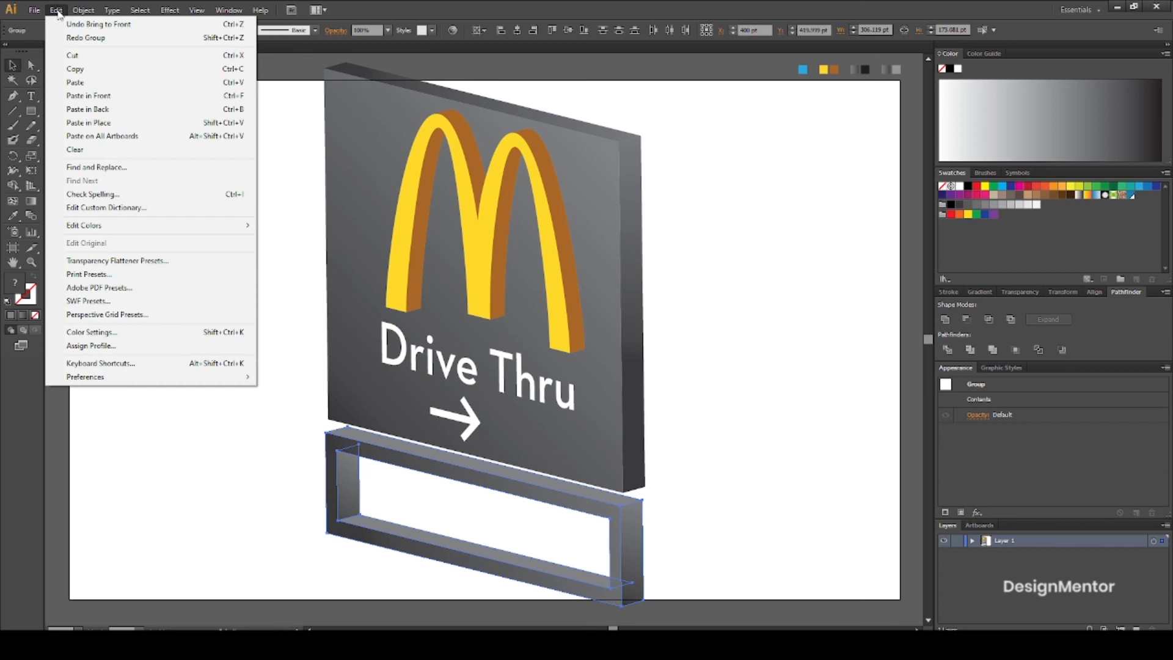
{"action": "mouse_move", "coordinate": [83, 10]}
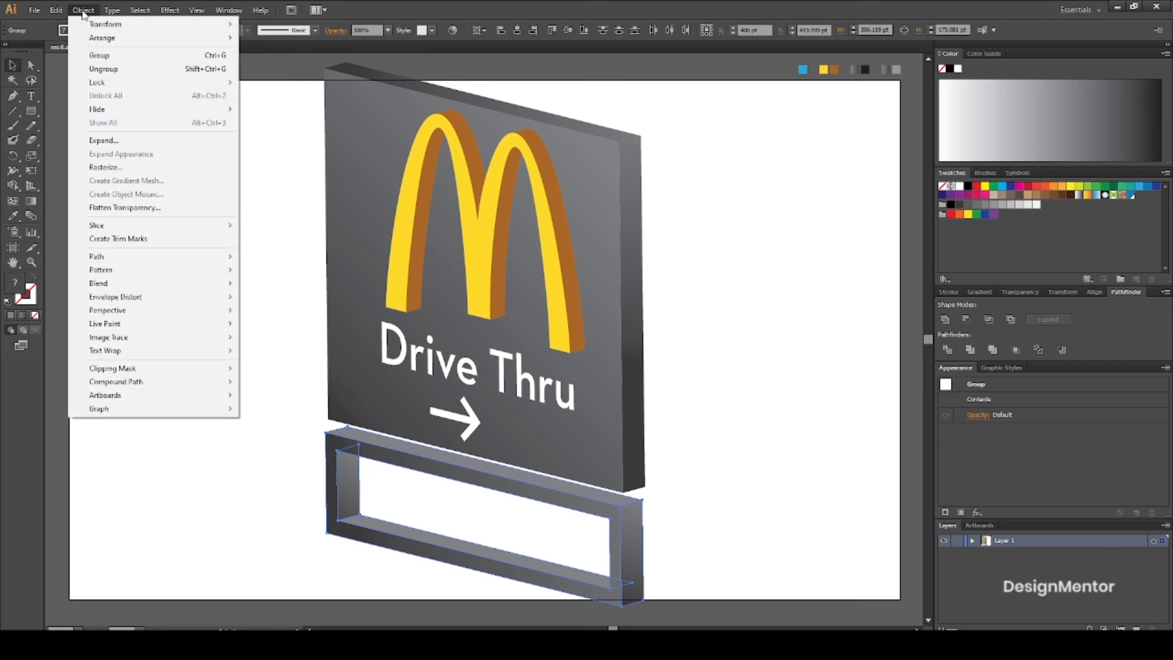
{"action": "left_click", "coordinate": [93, 54]}
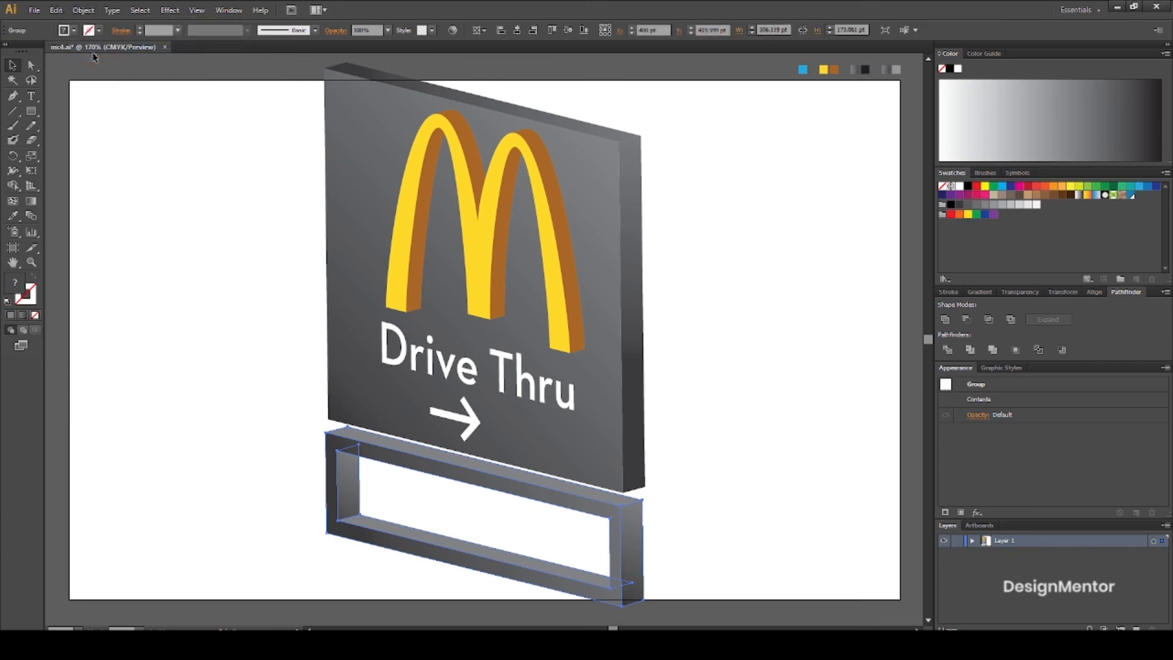
{"action": "left_click", "coordinate": [751, 495]}
Move the frame group up and 2 pt to the right until its upper edge tucks behind the sign panel's lower edge
{"action": "left_click", "coordinate": [573, 507]}
{"action": "key", "text": "Up"}
{"action": "key", "text": "Up"}
{"action": "key", "text": "Up"}
{"action": "key", "text": "Up"}
{"action": "key", "text": "Up"}
{"action": "key", "text": "Up"}
{"action": "key", "text": "Up"}
{"action": "key", "text": "Up"}
{"action": "key", "text": "Up"}
{"action": "key", "text": "Up"}
{"action": "key", "text": "Right"}
{"action": "key", "text": "Right"}
{"action": "key", "text": "Right"}
{"action": "left_click", "coordinate": [571, 506]}
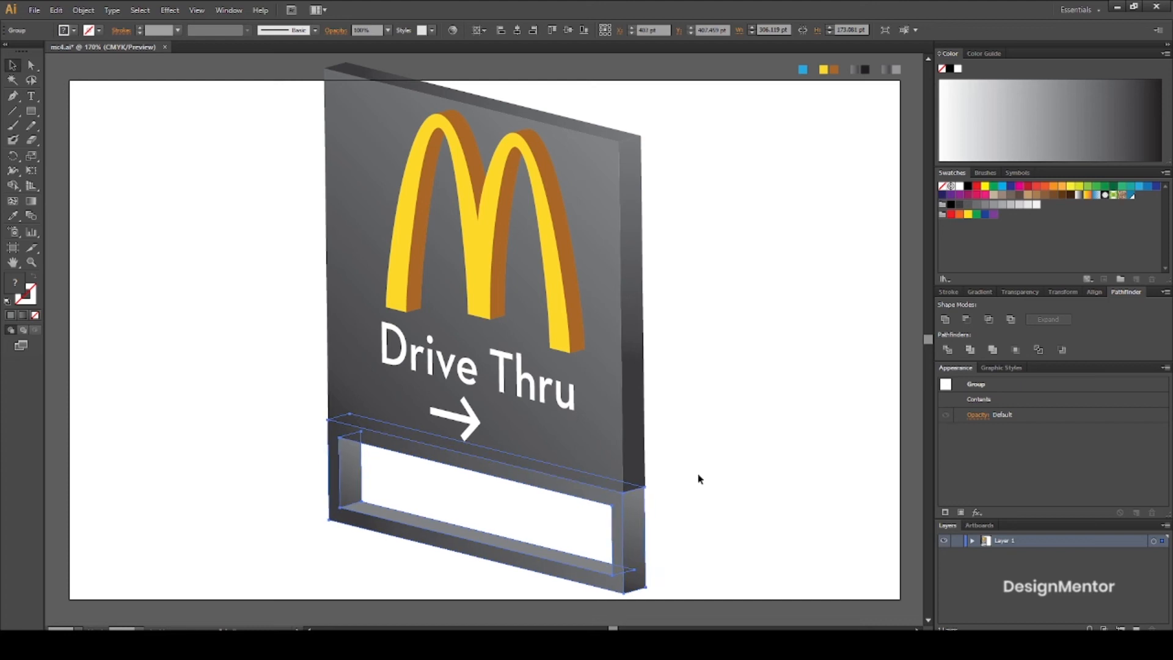
{"action": "left_click", "coordinate": [618, 507]}
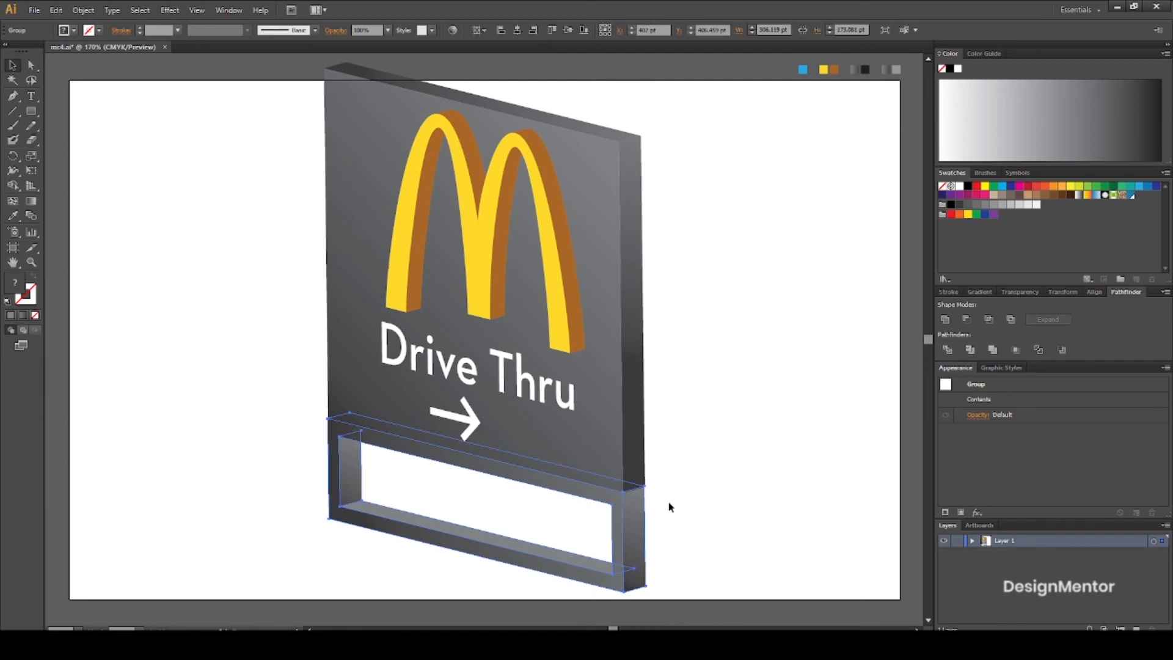
{"action": "left_click", "coordinate": [670, 507]}
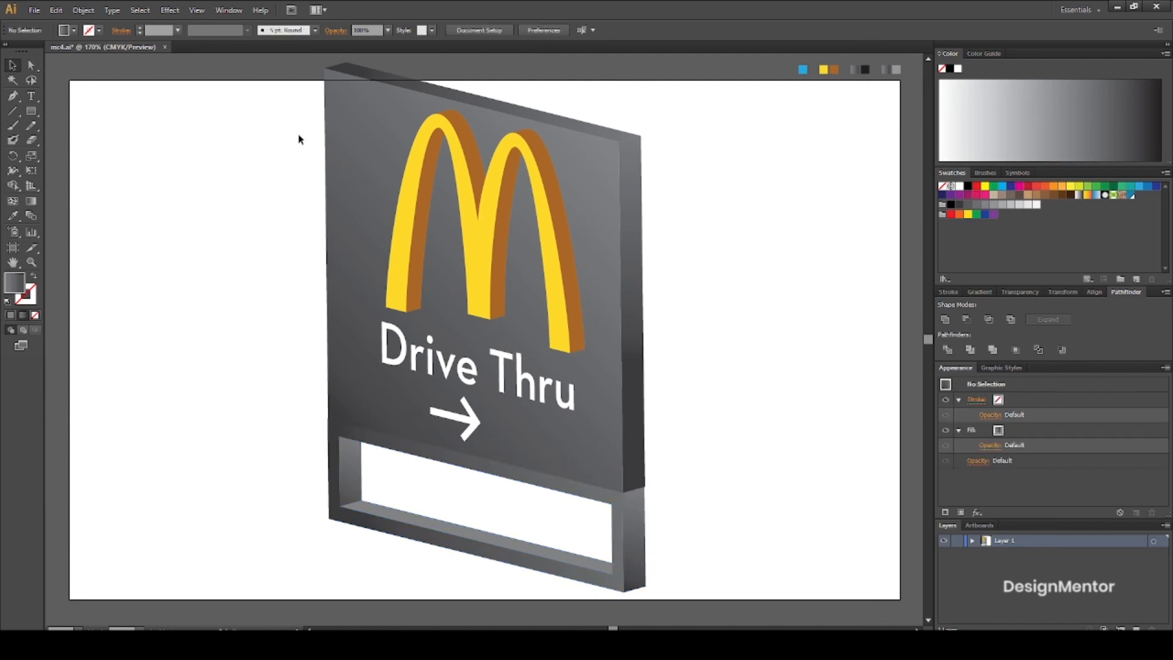
Move the sign panel and frame together about 7 pt down the artboard
{"action": "left_click_drag", "start_coordinate": [275, 113], "coordinate": [692, 533]}
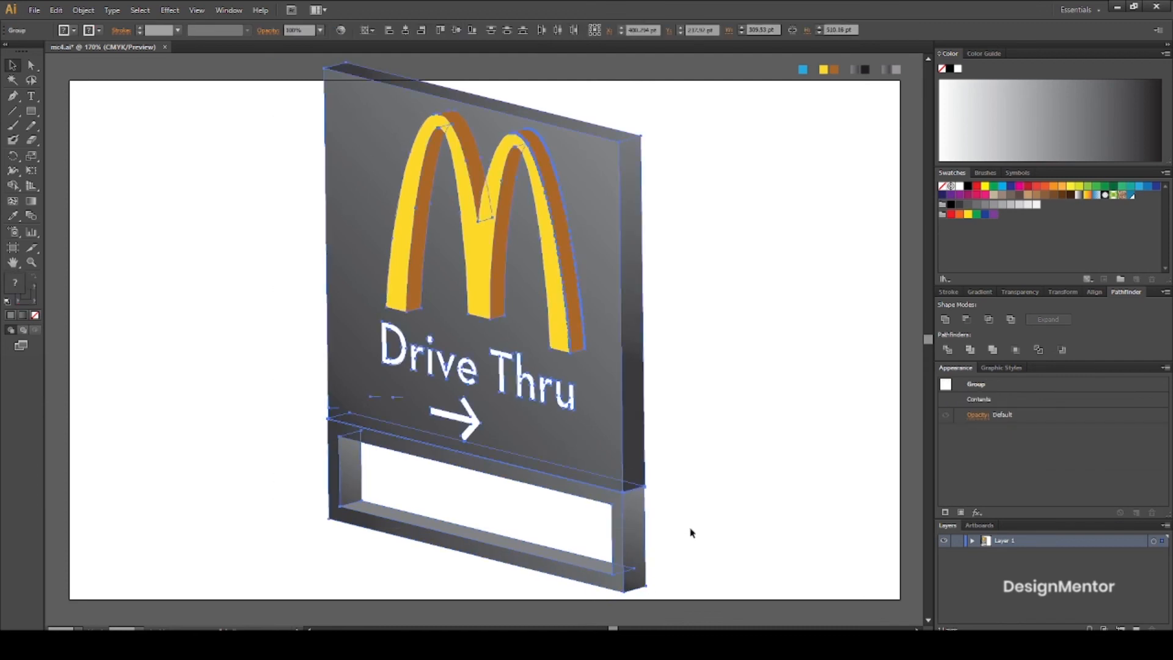
{"action": "key", "text": "Down"}
{"action": "key", "text": "Down"}
{"action": "key", "text": "Down"}
{"action": "key", "text": "Down"}
{"action": "key", "text": "Down"}
{"action": "key", "text": "Down"}
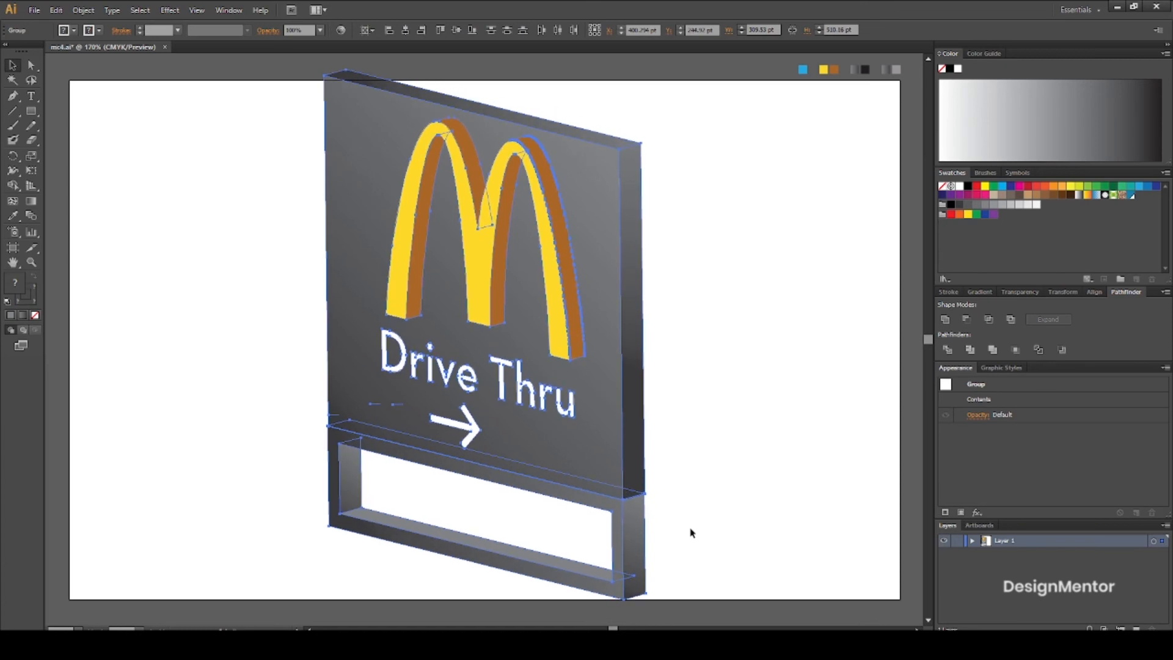
{"action": "left_click", "coordinate": [692, 534]}
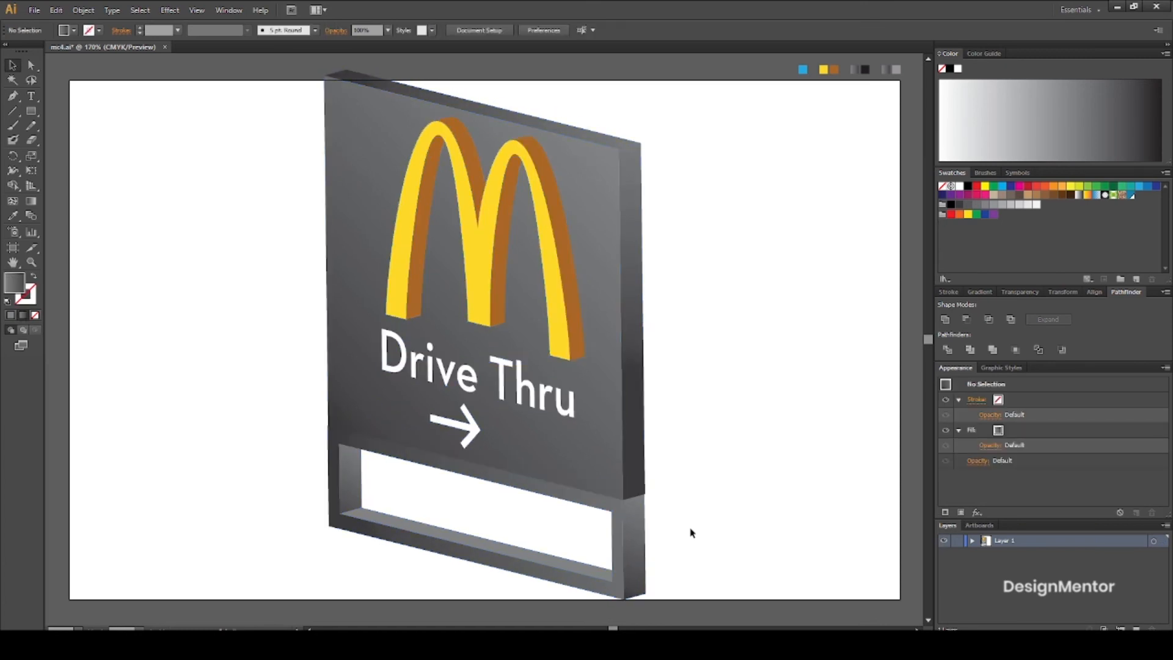
Scale the whole sign down to about 297 x 489 pt and nudge it down so it fits within the artboard
{"action": "left_click_drag", "start_coordinate": [284, 81], "coordinate": [639, 590]}
{"action": "key", "text": "e"}
{"action": "key", "text": "Down"}
{"action": "key", "text": "Down"}
{"action": "key", "text": "Down"}
{"action": "key", "text": "Down"}
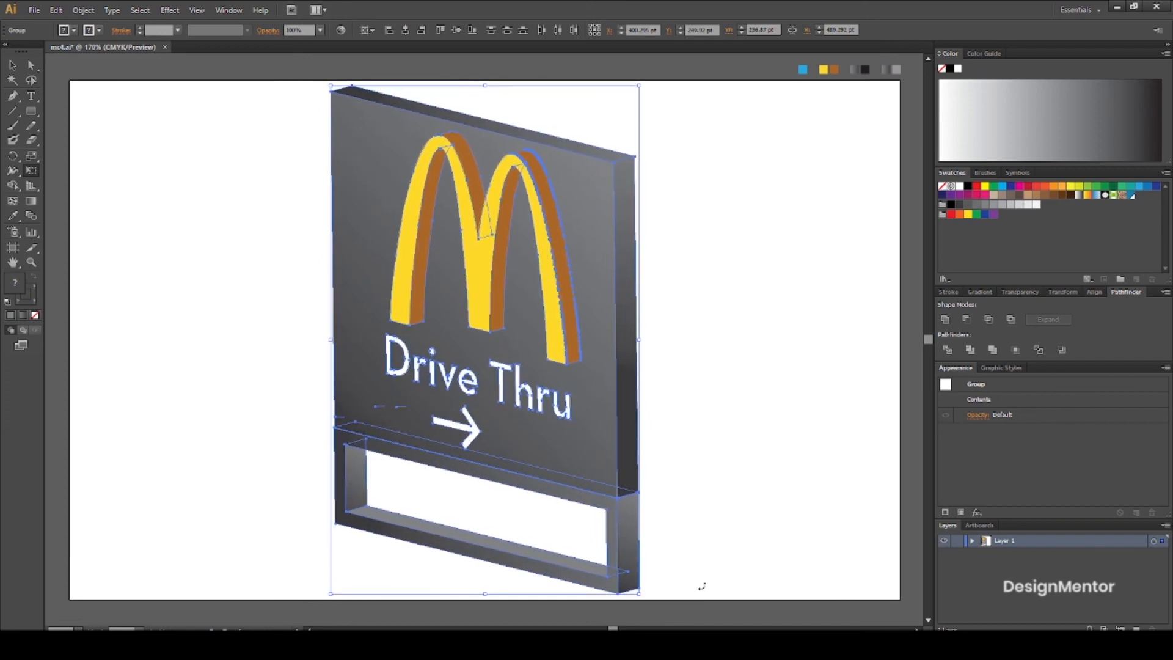
{"action": "key", "text": "v"}
{"action": "left_click", "coordinate": [712, 508]}
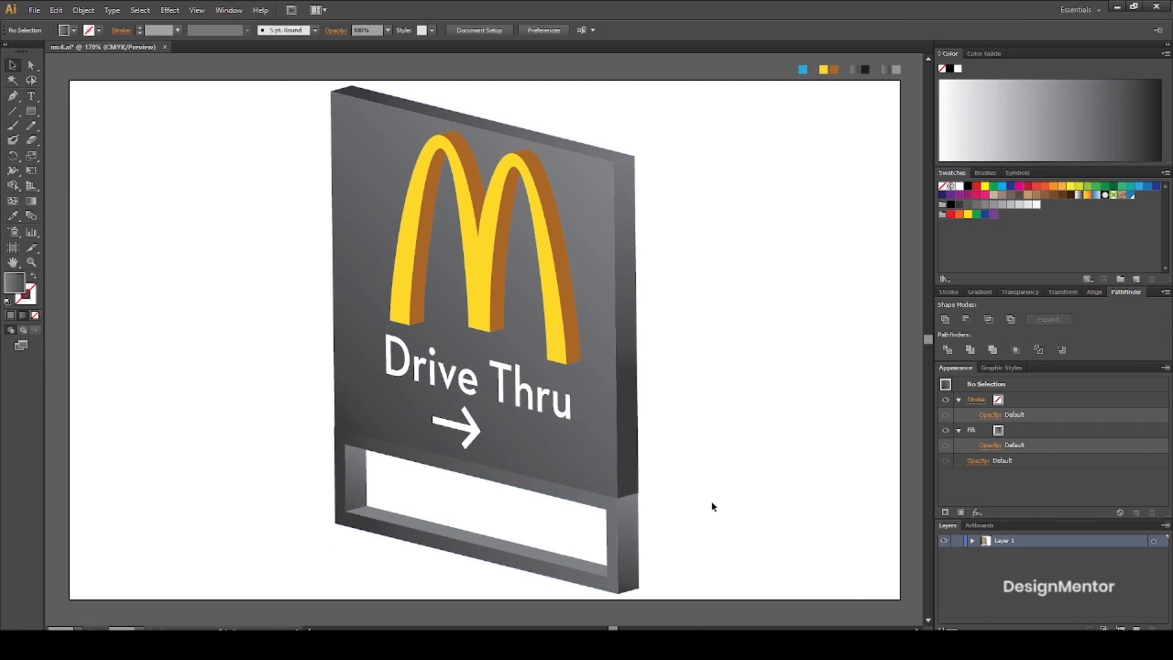
Ungroup the hollow frame so its front face can be selected separately
{"action": "left_click", "coordinate": [623, 535]}
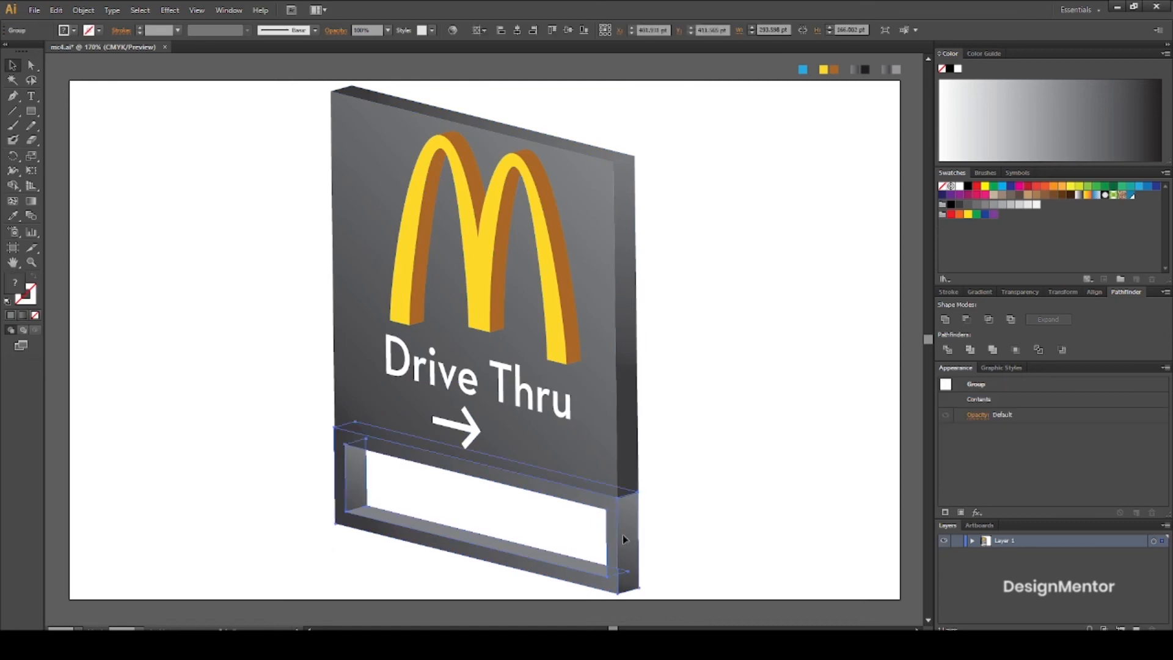
{"action": "right_click", "coordinate": [622, 534]}
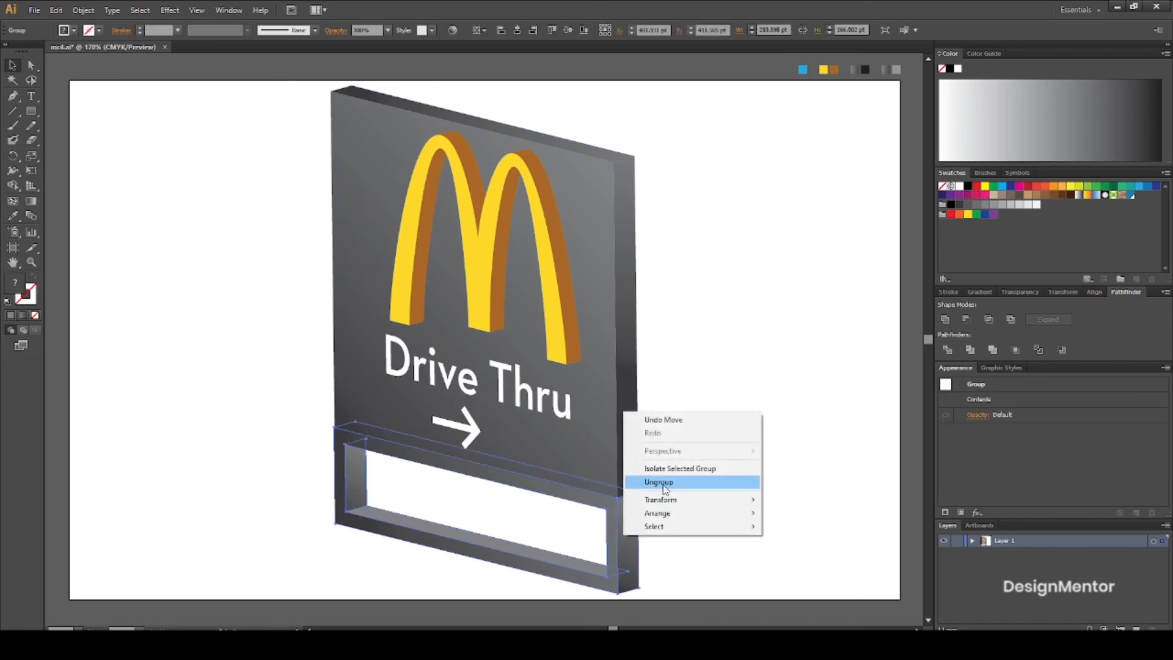
{"action": "left_click", "coordinate": [665, 487]}
{"action": "left_click", "coordinate": [608, 516]}
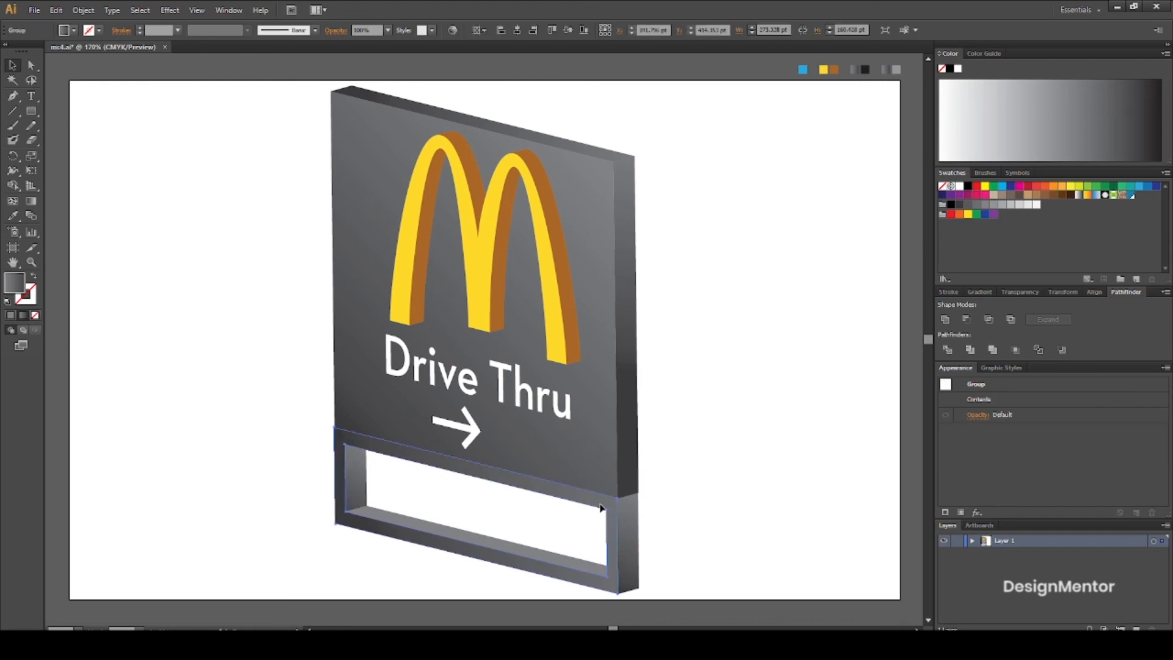
{"action": "left_click", "coordinate": [701, 507]}
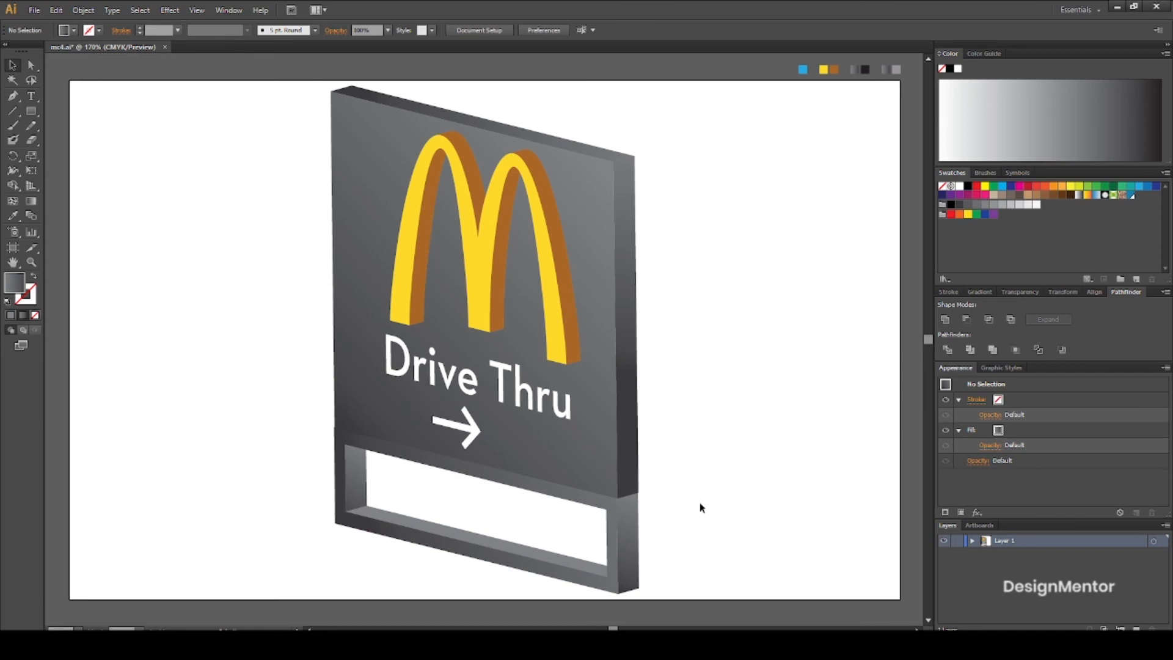
Redirect the gradient on the frame's front face from light above its upper right to dark at its lower left corner
{"action": "left_click", "coordinate": [612, 508]}
{"action": "key", "text": "g"}
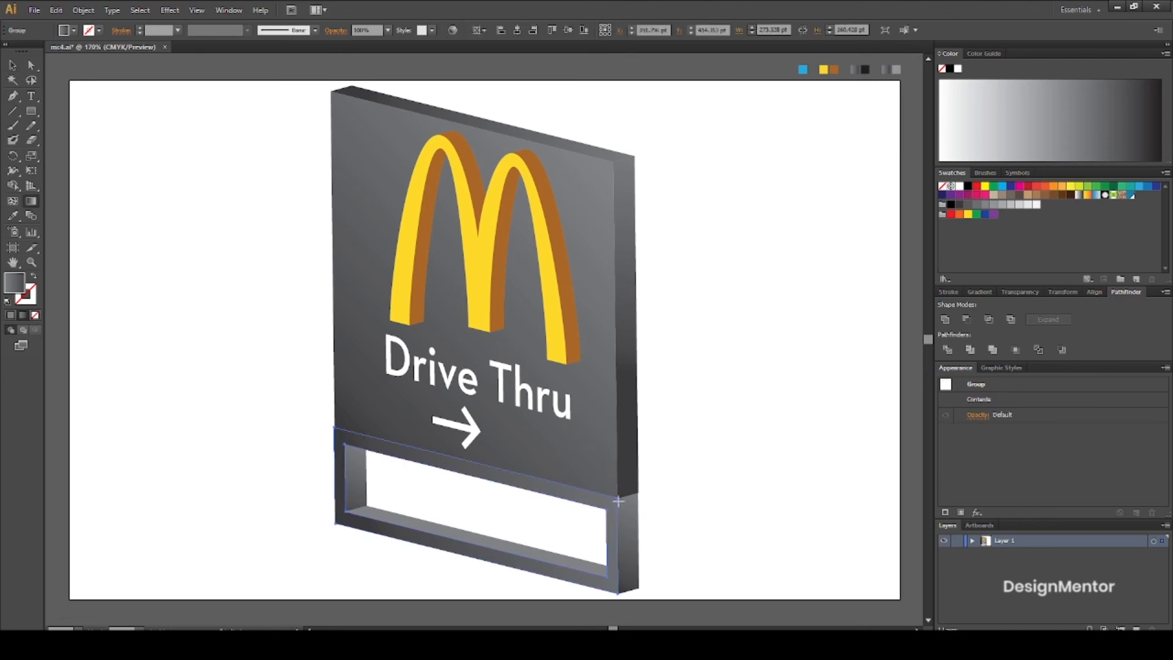
{"action": "left_click_drag", "start_coordinate": [577, 489], "coordinate": [388, 553]}
{"action": "left_click_drag", "start_coordinate": [574, 443], "coordinate": [350, 538]}
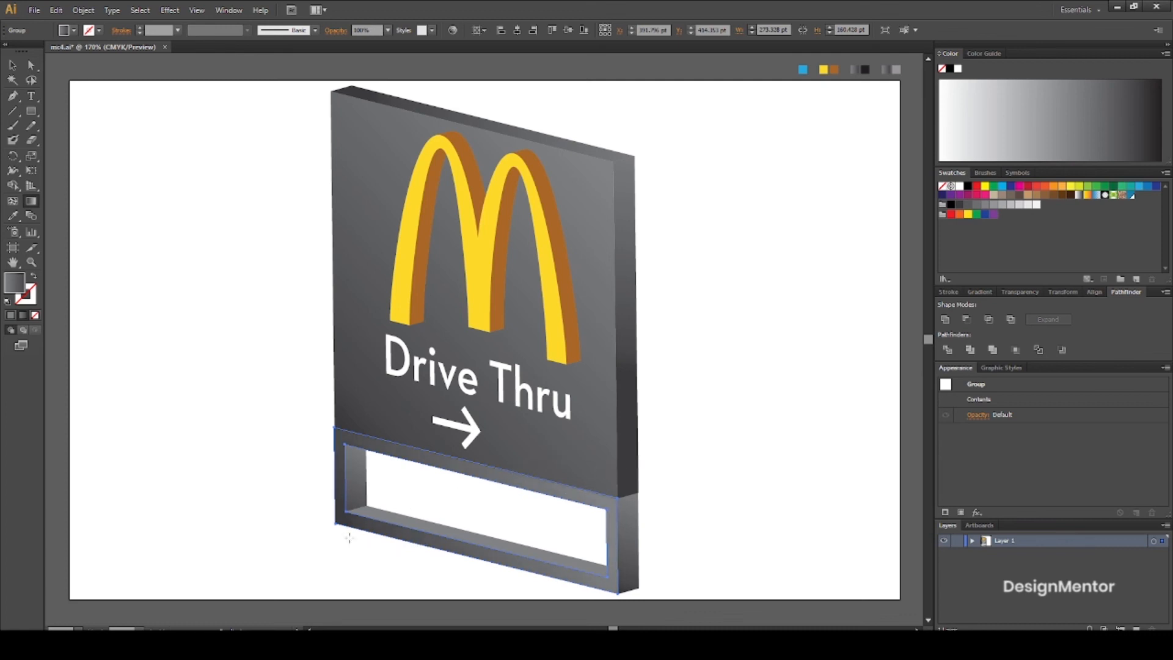
{"action": "key", "text": "v"}
{"action": "left_click", "coordinate": [750, 543]}
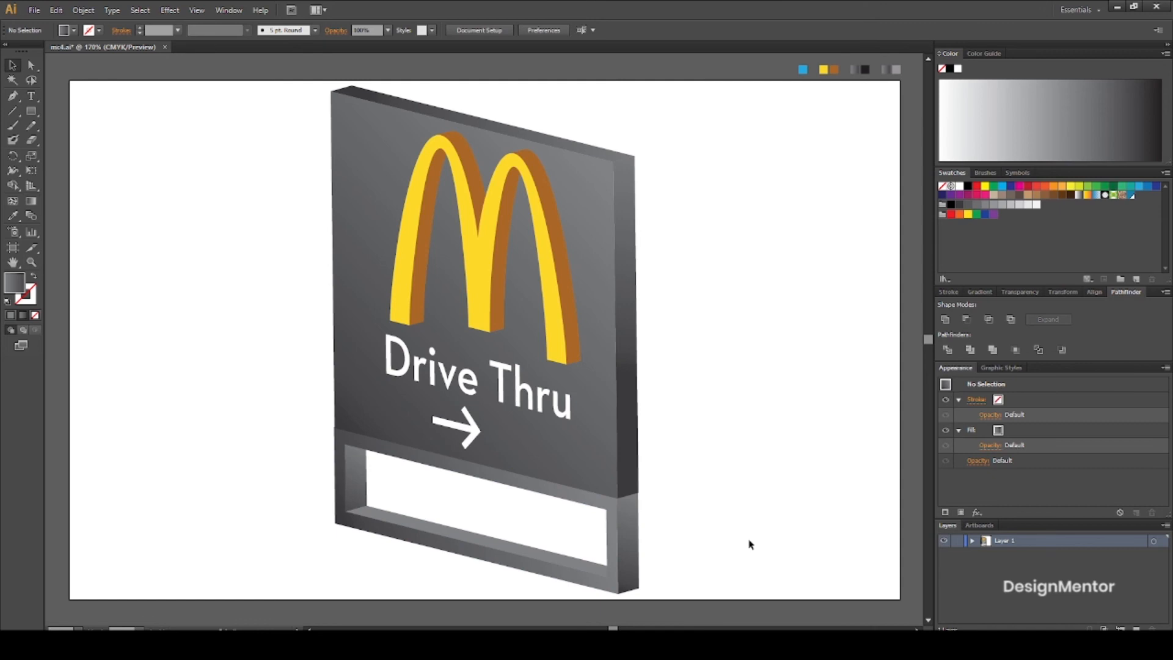
Draw a triangle with the artboard's blue sample color, about 800 x 237 pt, spanning both lower artboard corners with its apex over the sign
{"action": "key", "text": "p"}
{"action": "key", "text": "v"}
{"action": "left_click", "coordinate": [803, 70]}
{"action": "key", "text": "p"}
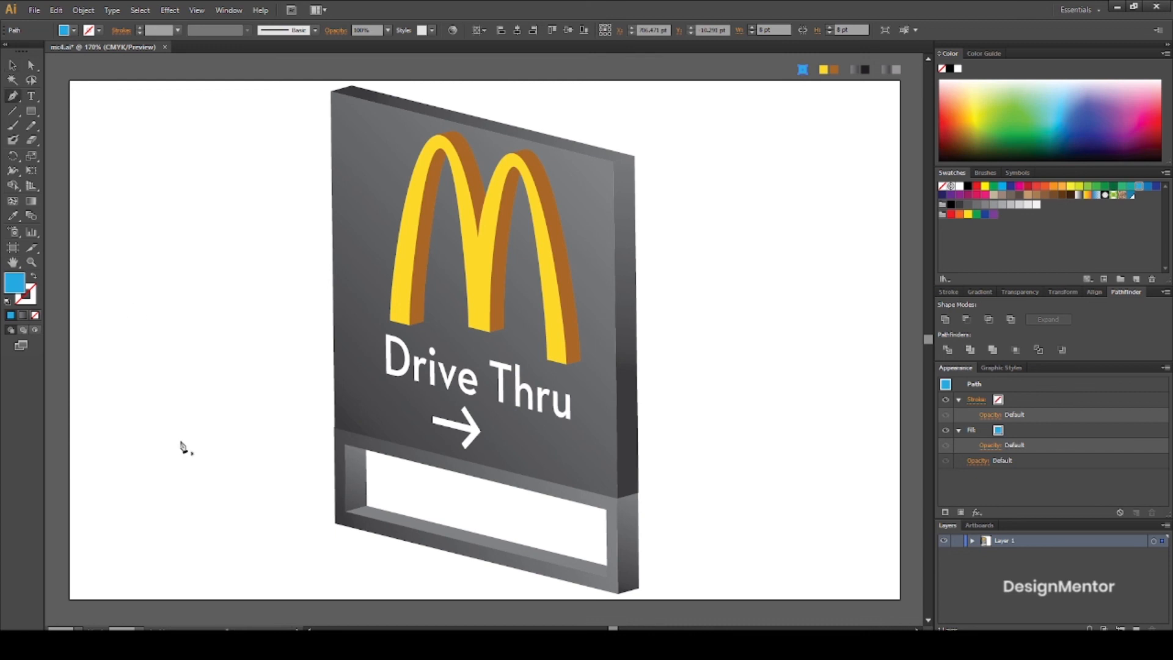
{"action": "left_click", "coordinate": [69, 600]}
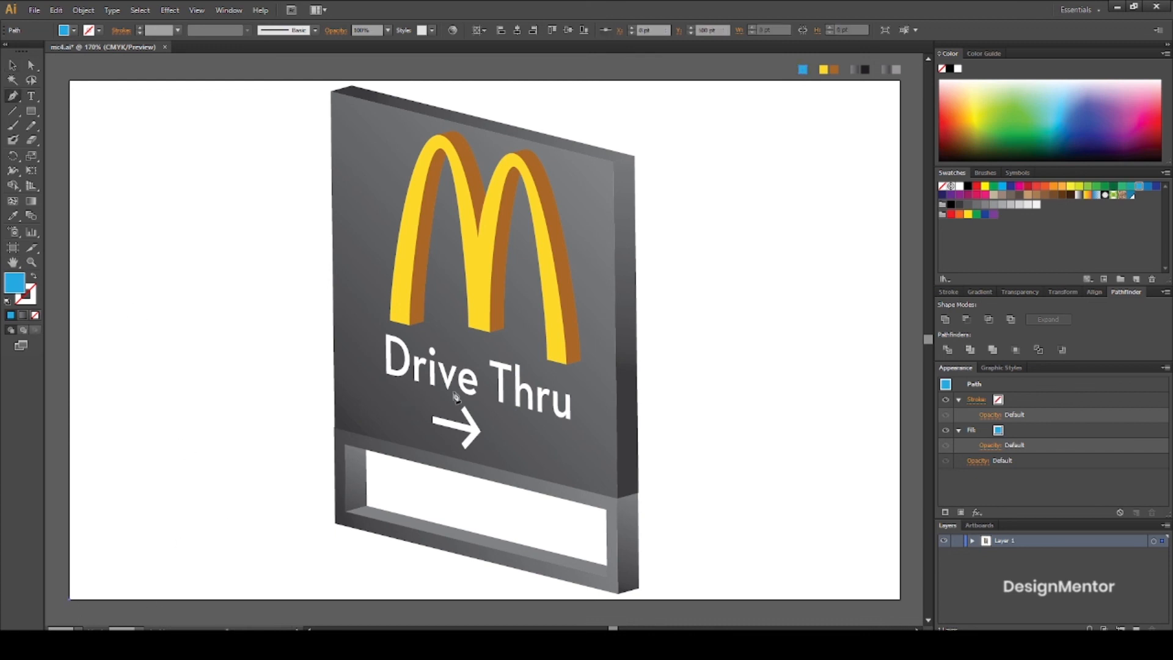
{"action": "left_click", "coordinate": [513, 353]}
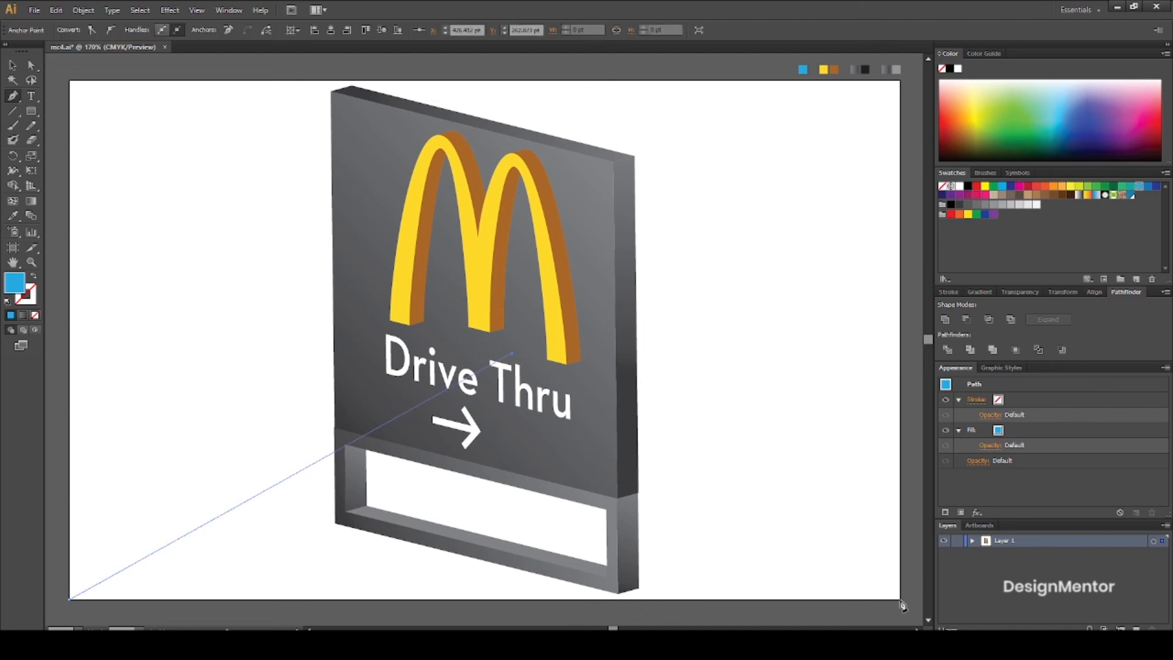
{"action": "left_click", "coordinate": [900, 599]}
{"action": "left_click", "coordinate": [70, 601]}
{"action": "left_click", "coordinate": [9, 67]}
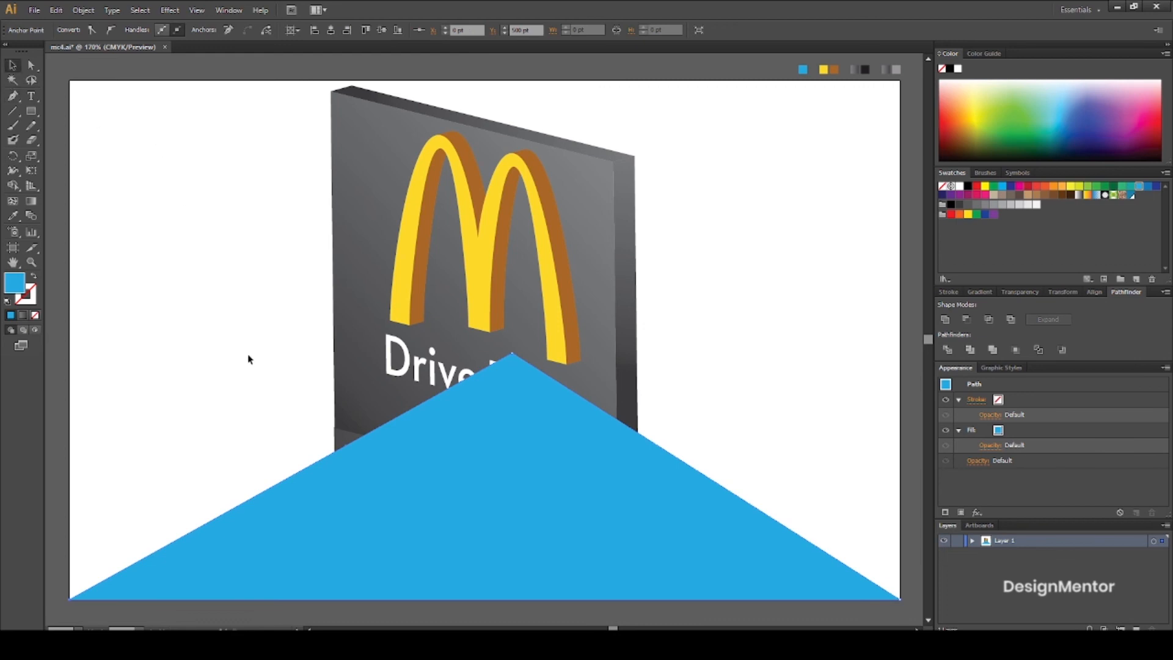
{"action": "left_click", "coordinate": [537, 522]}
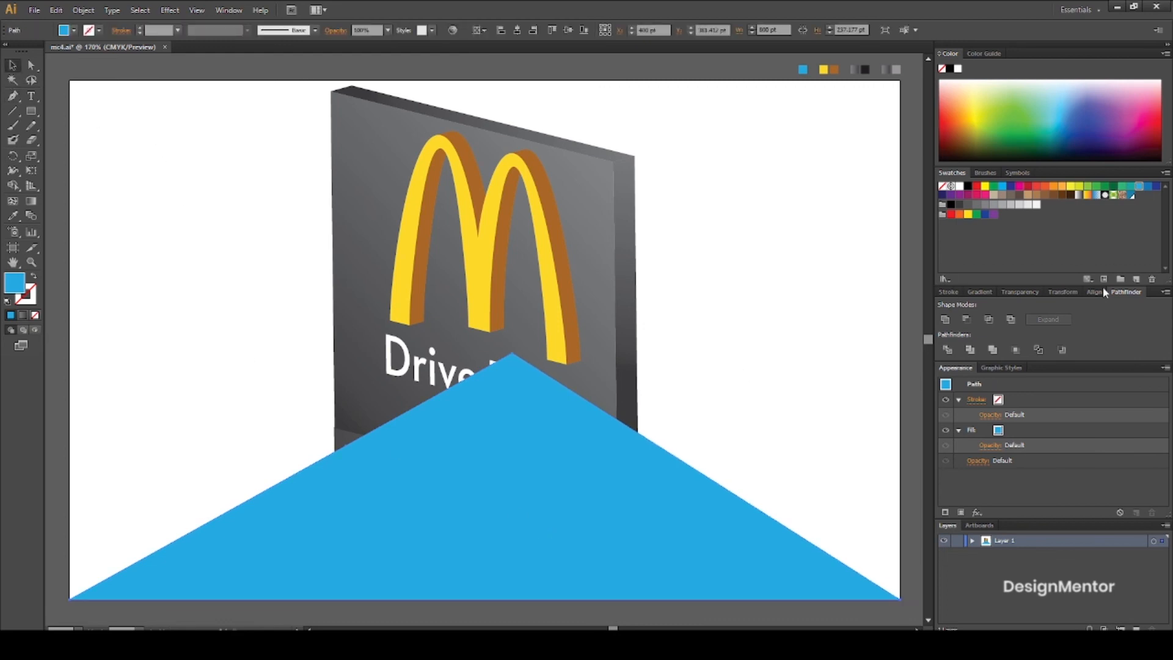
{"action": "right_click", "coordinate": [740, 541]}
{"action": "mouse_move", "coordinate": [794, 518]}
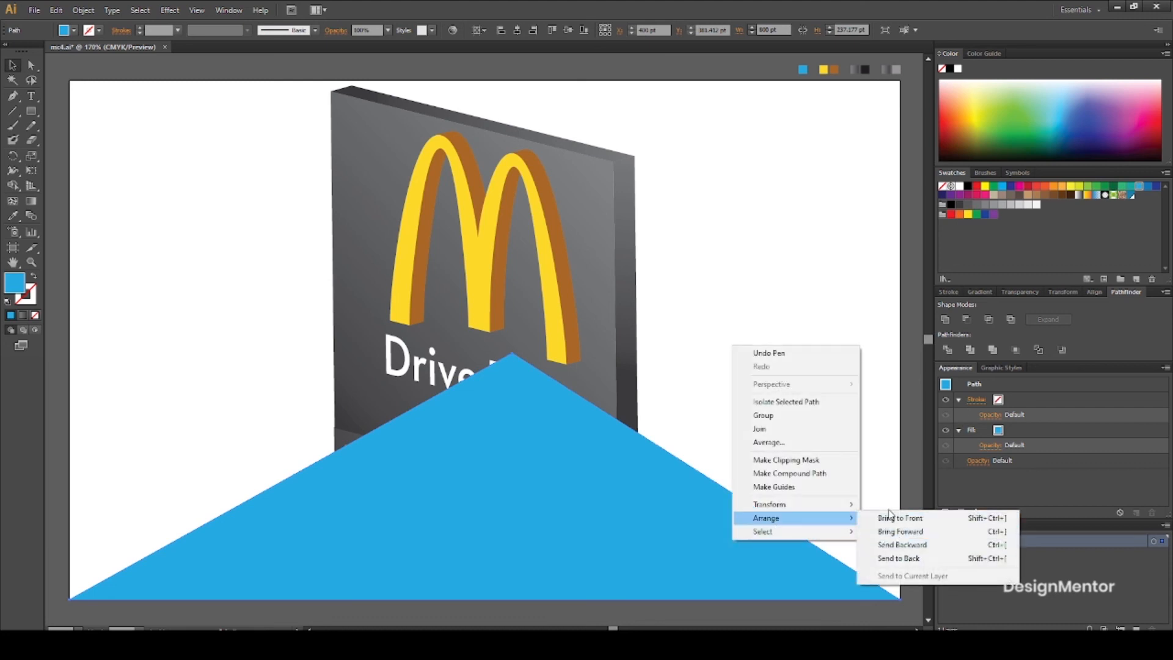
{"action": "left_click", "coordinate": [746, 309]}
Shift the blue triangle's apex anchor point slightly right, leaving the triangle about 800 x 234 pt
{"action": "key", "text": "a"}
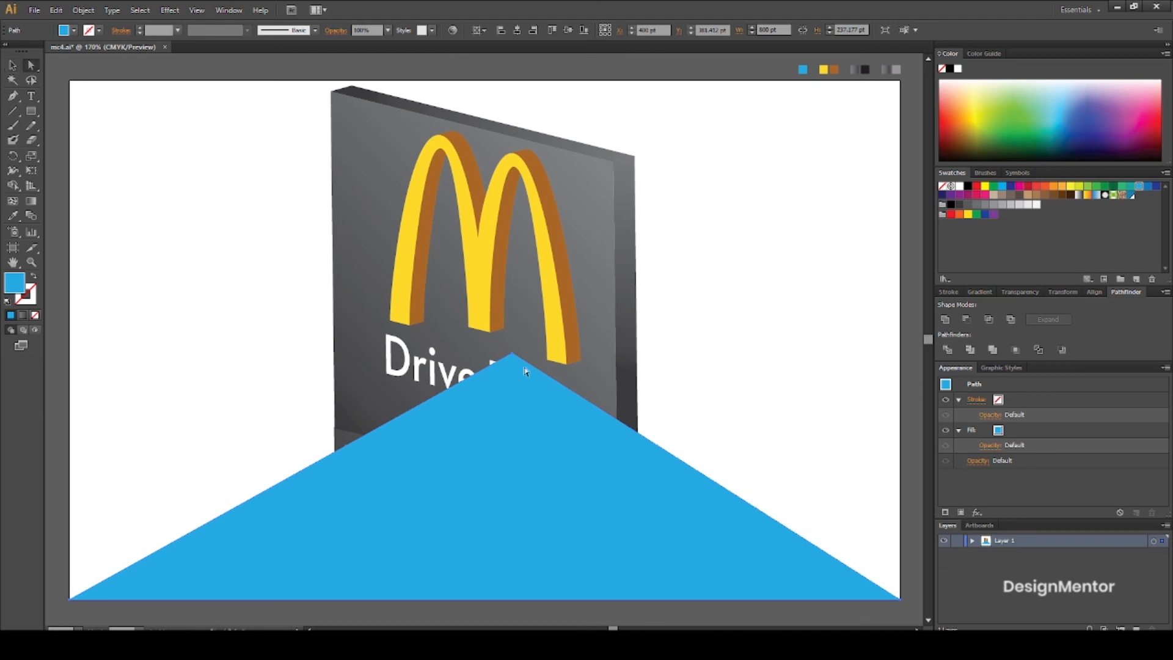
{"action": "left_click", "coordinate": [513, 355]}
{"action": "left_click", "coordinate": [513, 356]}
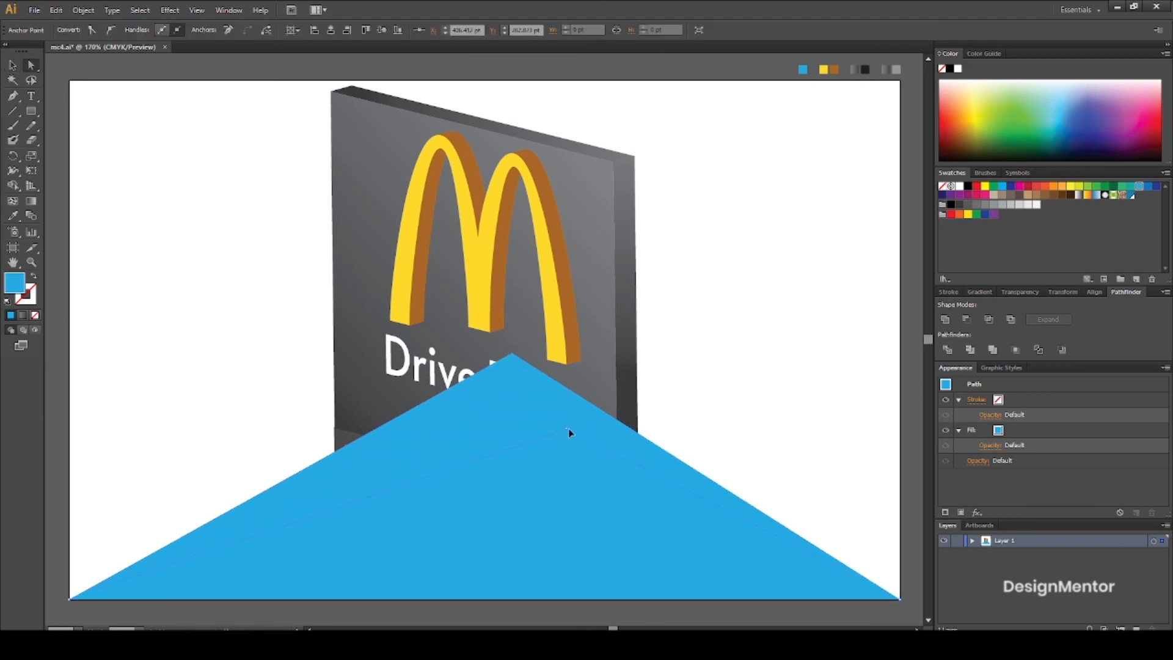
{"action": "left_click_drag", "start_coordinate": [600, 433], "coordinate": [525, 355]}
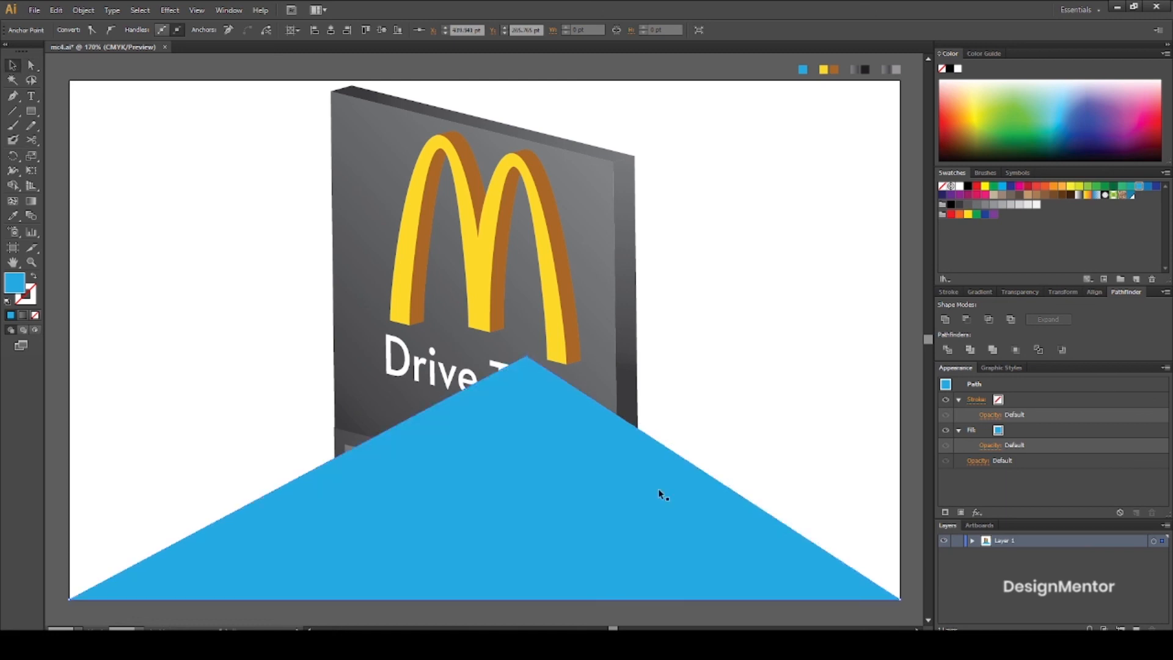
Send the blue triangle to the back, behind the whole sign
{"action": "key", "text": "v"}
{"action": "right_click", "coordinate": [658, 489]}
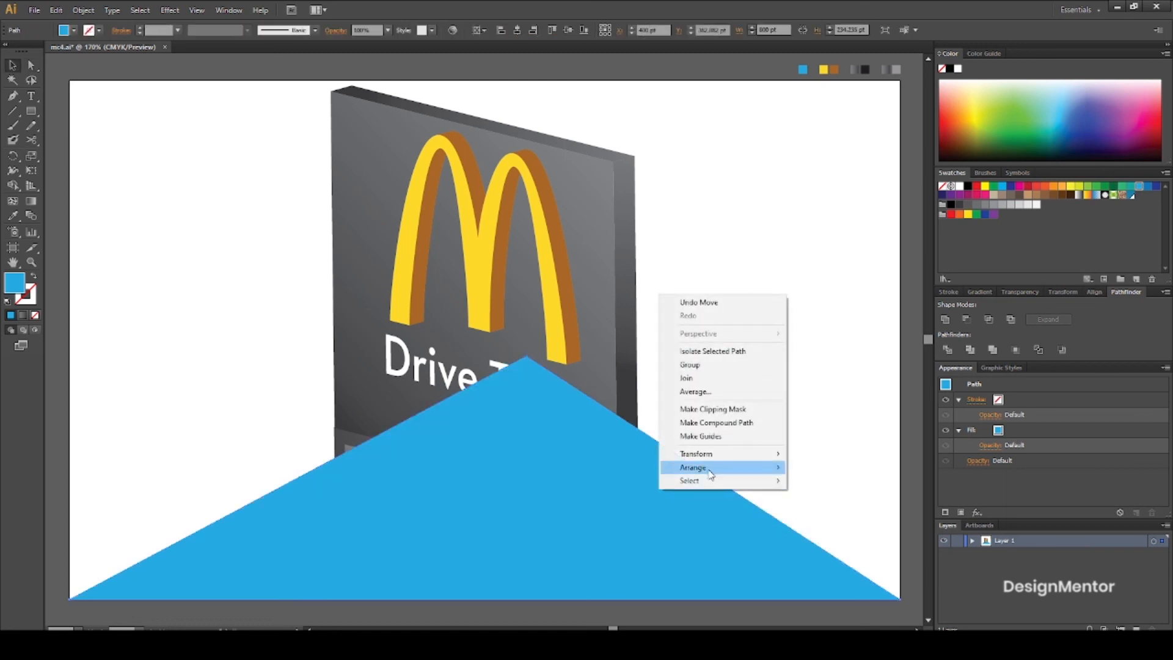
{"action": "mouse_move", "coordinate": [709, 467]}
{"action": "left_click", "coordinate": [845, 509]}
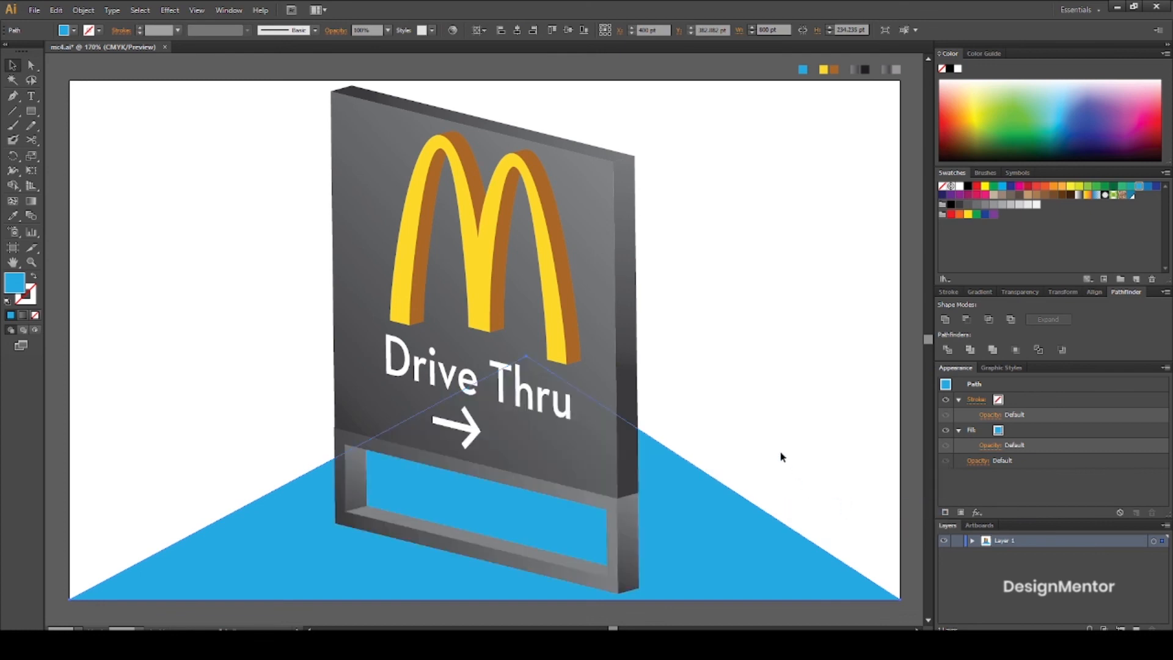
Recolor the triangle with a new global CMYK swatch of darker blue, raising black to 20% and adjusting the other ink values
{"action": "left_click", "coordinate": [778, 479]}
{"action": "left_click", "coordinate": [736, 524]}
{"action": "left_click", "coordinate": [1136, 280]}
{"action": "left_click", "coordinate": [849, 179]}
{"action": "left_click_drag", "start_coordinate": [835, 264], "coordinate": [850, 264]}
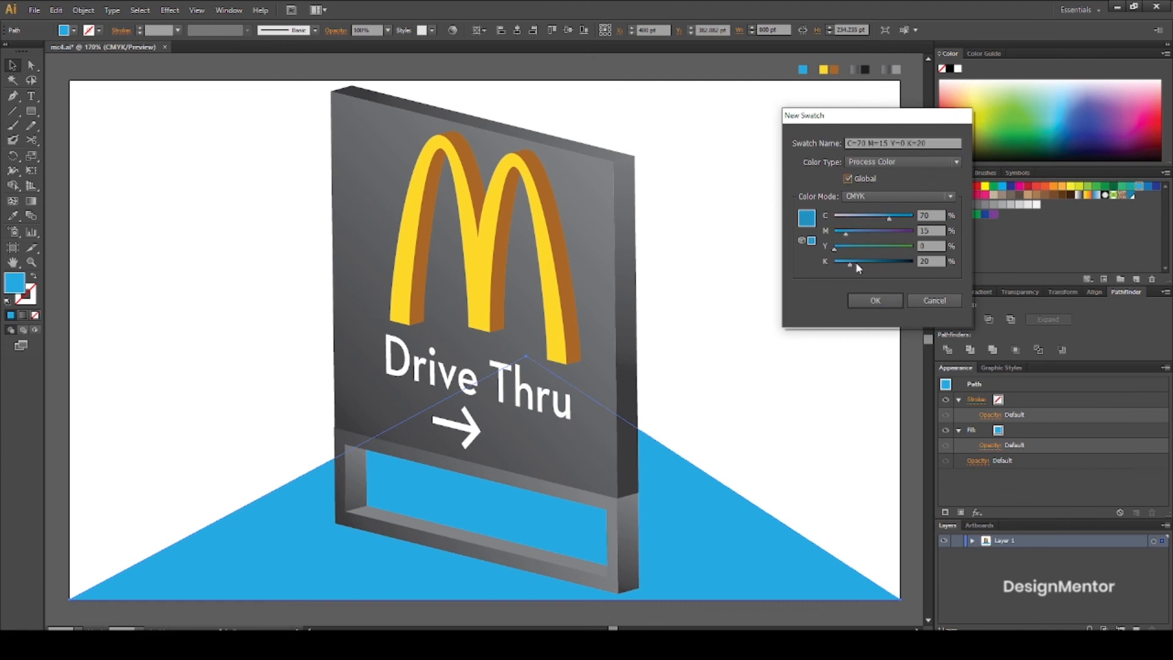
{"action": "left_click_drag", "start_coordinate": [889, 218], "coordinate": [853, 233]}
{"action": "left_click", "coordinate": [874, 299]}
{"action": "left_click", "coordinate": [798, 463]}
Draw a rectangle about 118 x 75 pt beside the sign and fill it with the artboard's blue sample color
{"action": "left_click", "coordinate": [31, 111]}
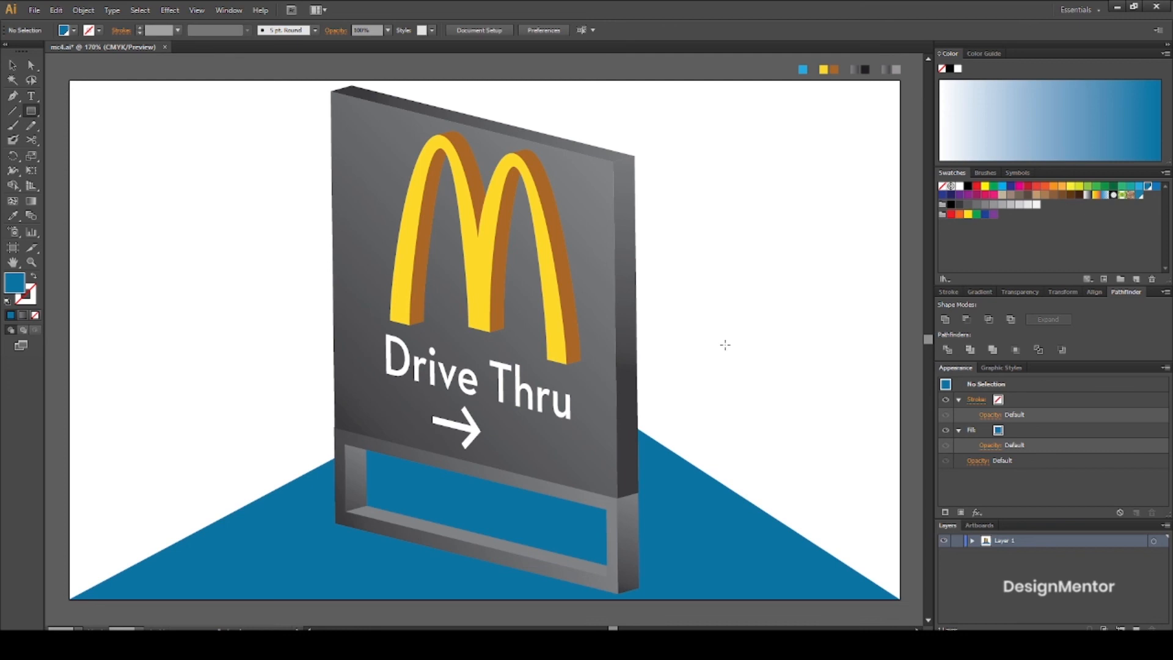
{"action": "left_click_drag", "start_coordinate": [726, 310], "coordinate": [849, 387]}
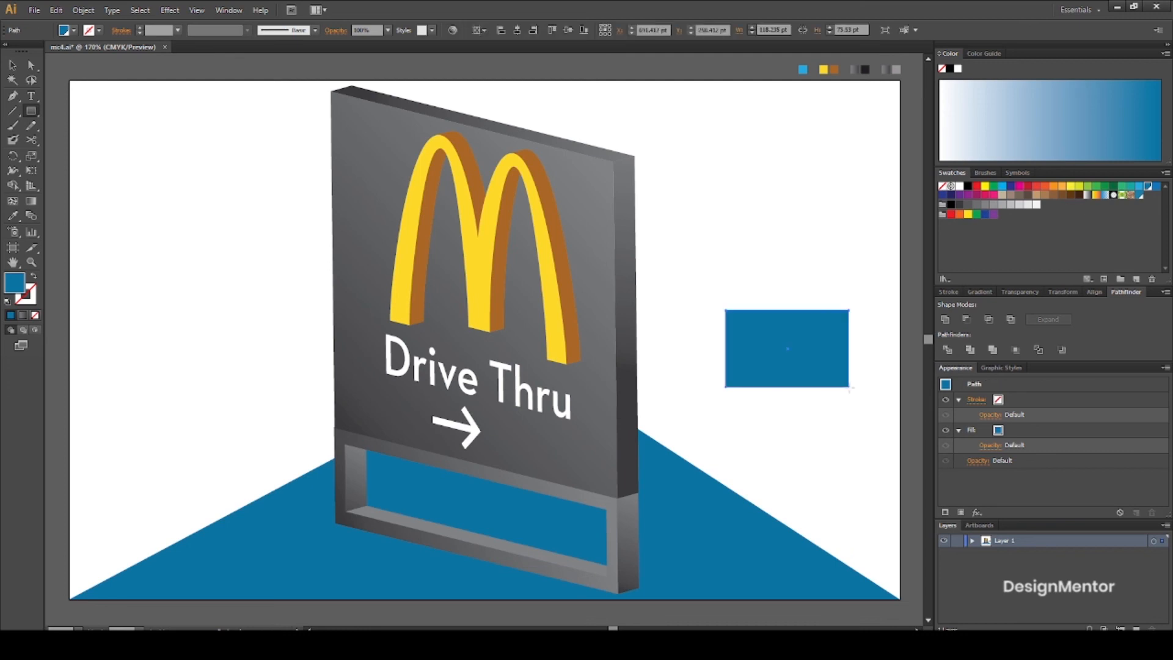
{"action": "key", "text": "i"}
{"action": "left_click", "coordinate": [803, 69]}
Send the light blue rectangle to the back, behind the triangle and sign
{"action": "key", "text": "v"}
{"action": "right_click", "coordinate": [802, 373]}
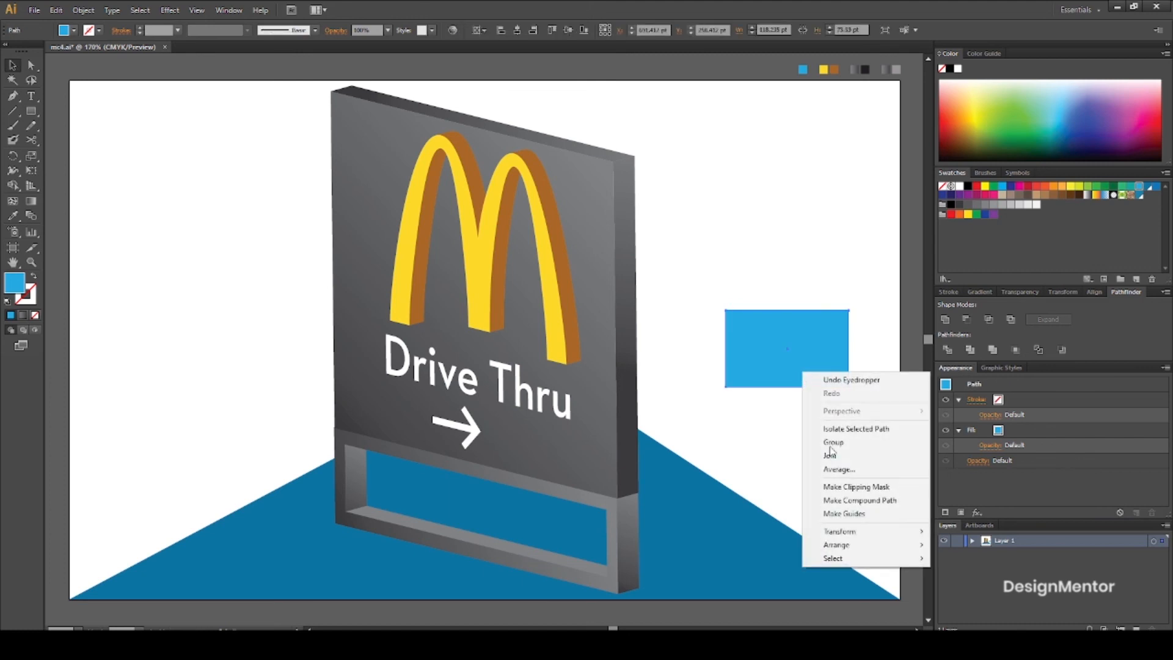
{"action": "mouse_move", "coordinate": [852, 554]}
{"action": "left_click", "coordinate": [984, 592]}
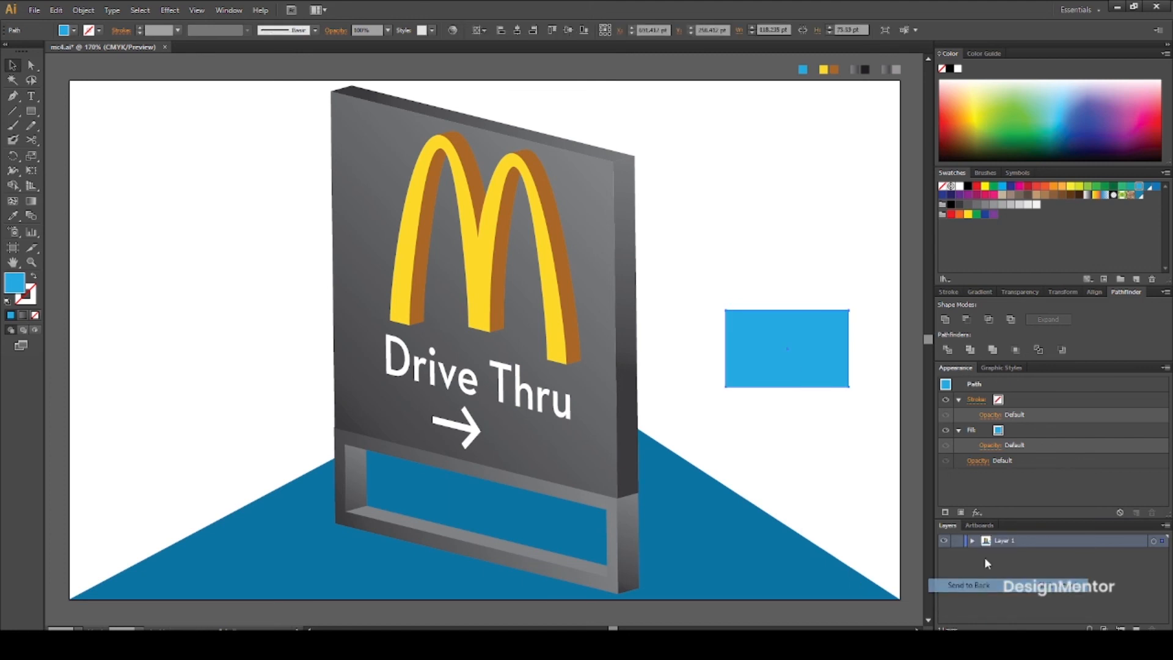
Resize the rectangle to 800 x 500 pt and center it horizontally and vertically on the artboard
{"action": "double_click", "coordinate": [773, 30]}
{"action": "type", "text": "8"}
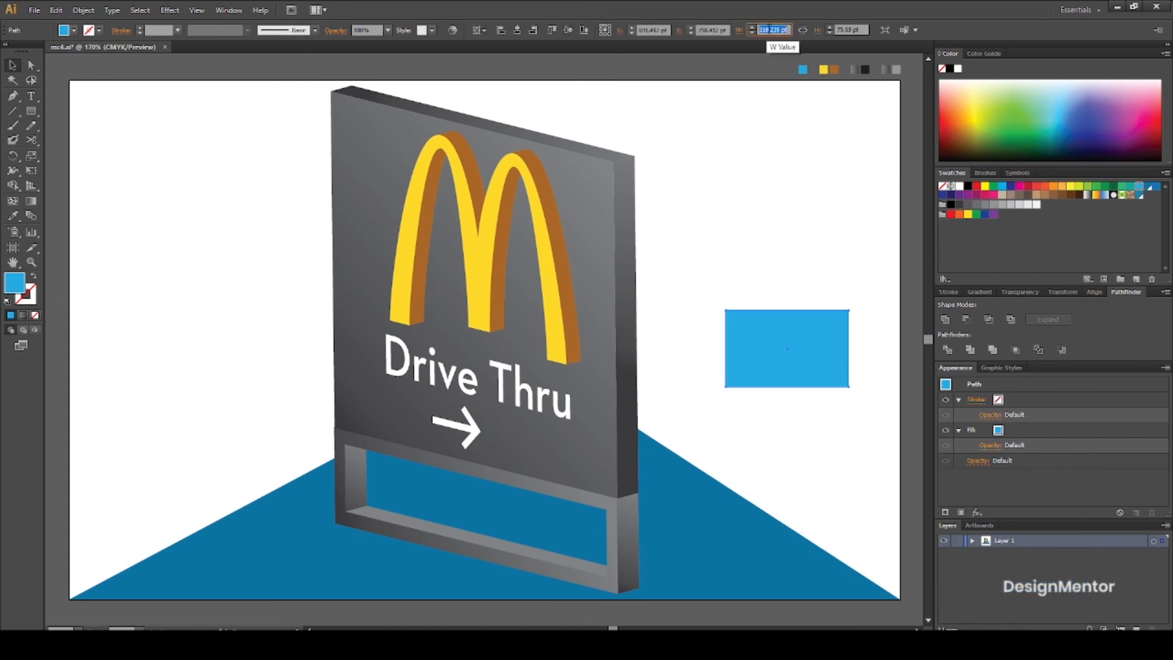
{"action": "type", "text": "00"}
{"action": "key", "text": "Tab"}
{"action": "type", "text": "500"}
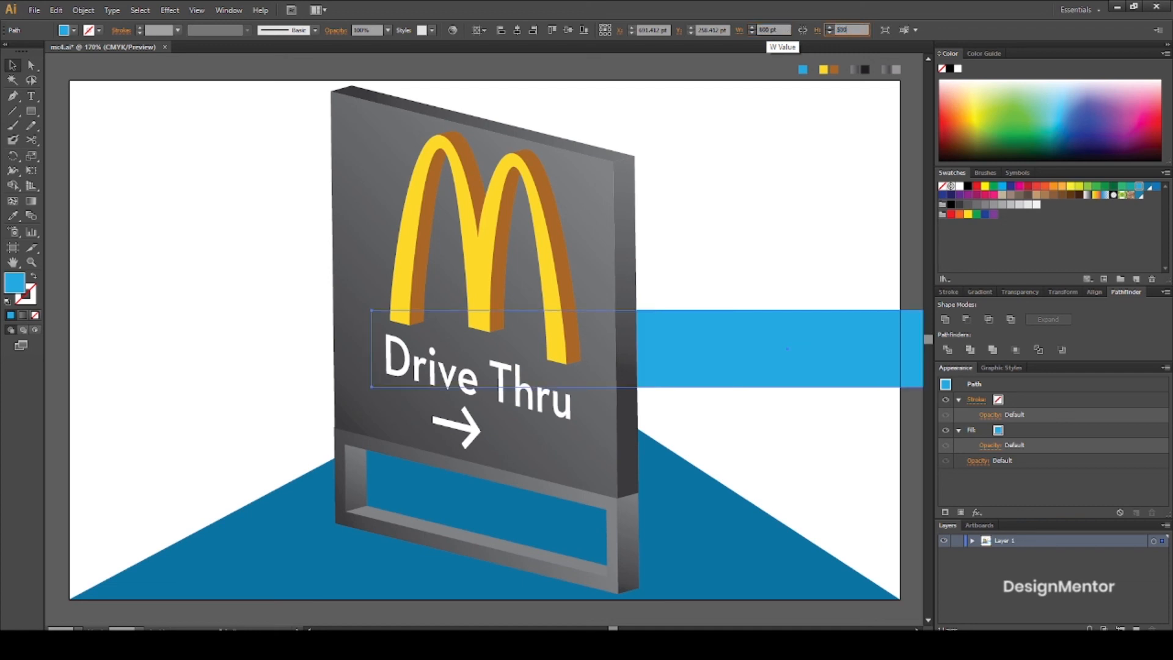
{"action": "key", "text": "Return"}
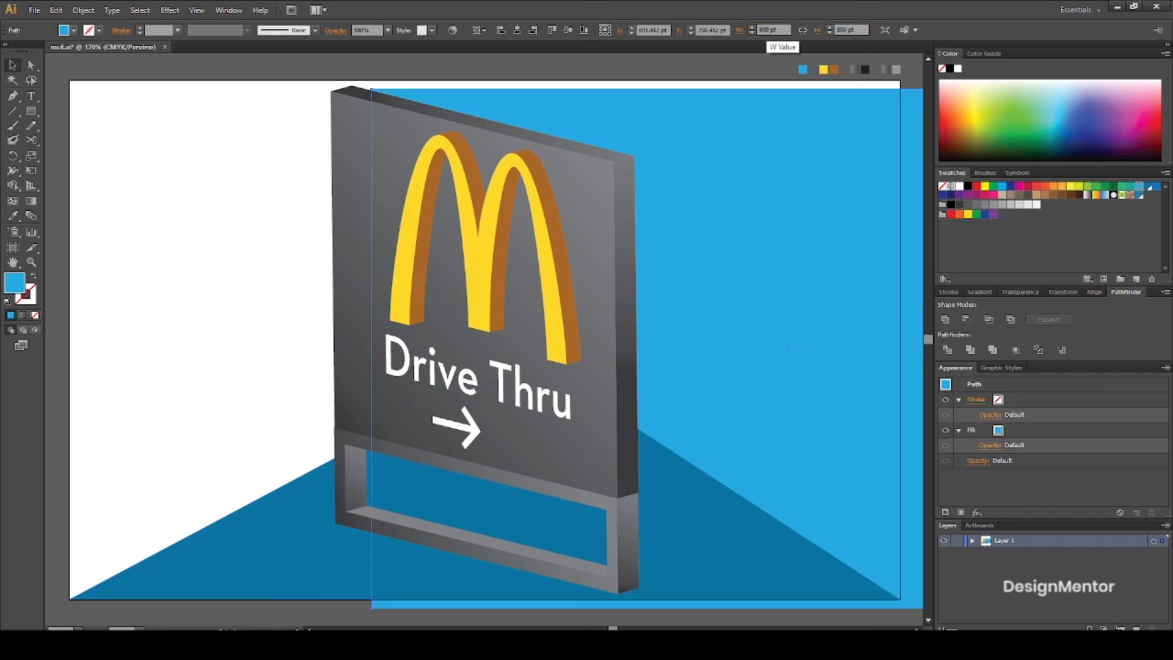
{"action": "left_click", "coordinate": [1094, 292]}
{"action": "left_click", "coordinate": [968, 319]}
{"action": "left_click", "coordinate": [1042, 320]}
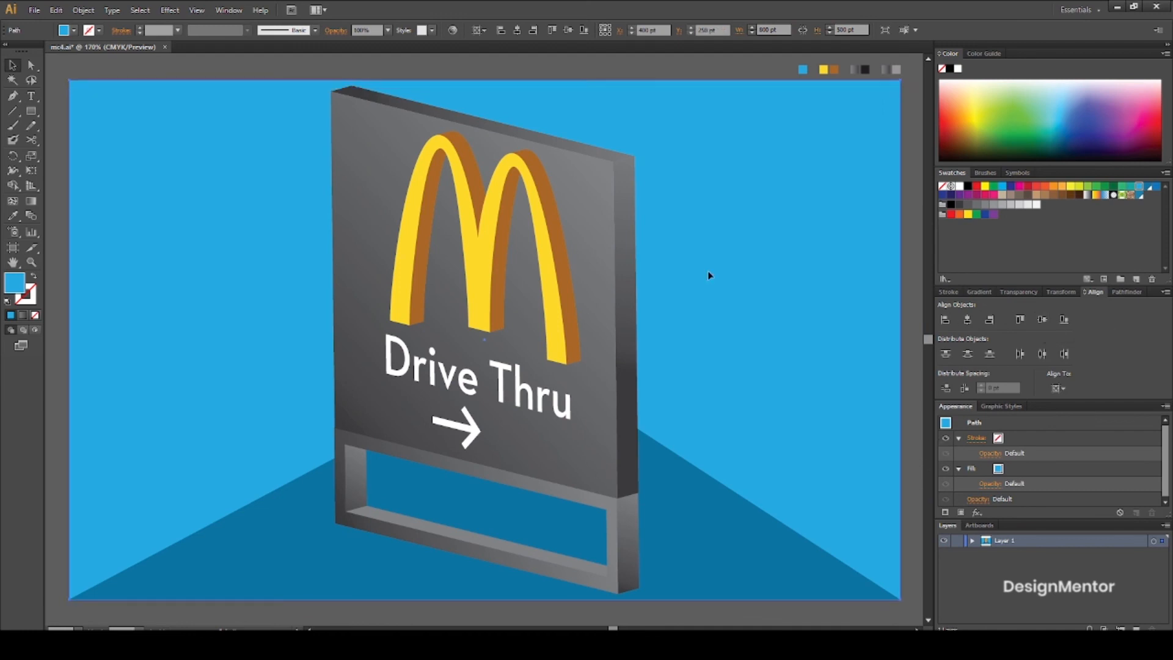
Recolor the background rectangle with a new global CMYK swatch of C=80, M=15, Y=0, K=13
{"action": "left_click", "coordinate": [301, 77]}
{"action": "left_click", "coordinate": [284, 127]}
{"action": "left_click", "coordinate": [1136, 279]}
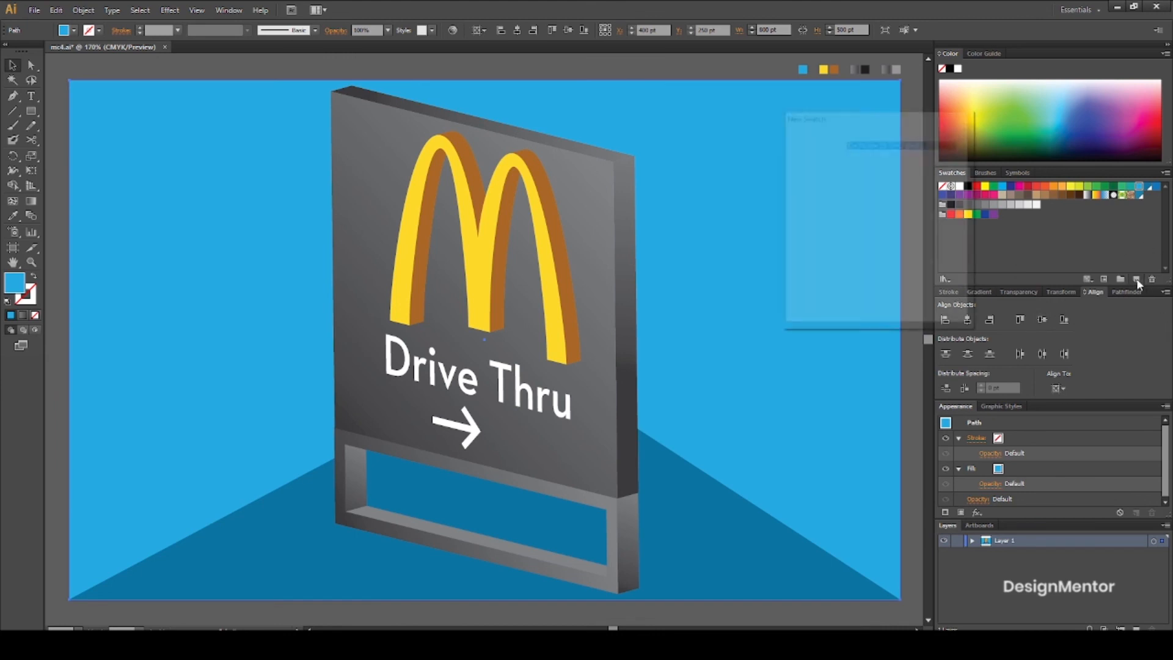
{"action": "left_click", "coordinate": [848, 178]}
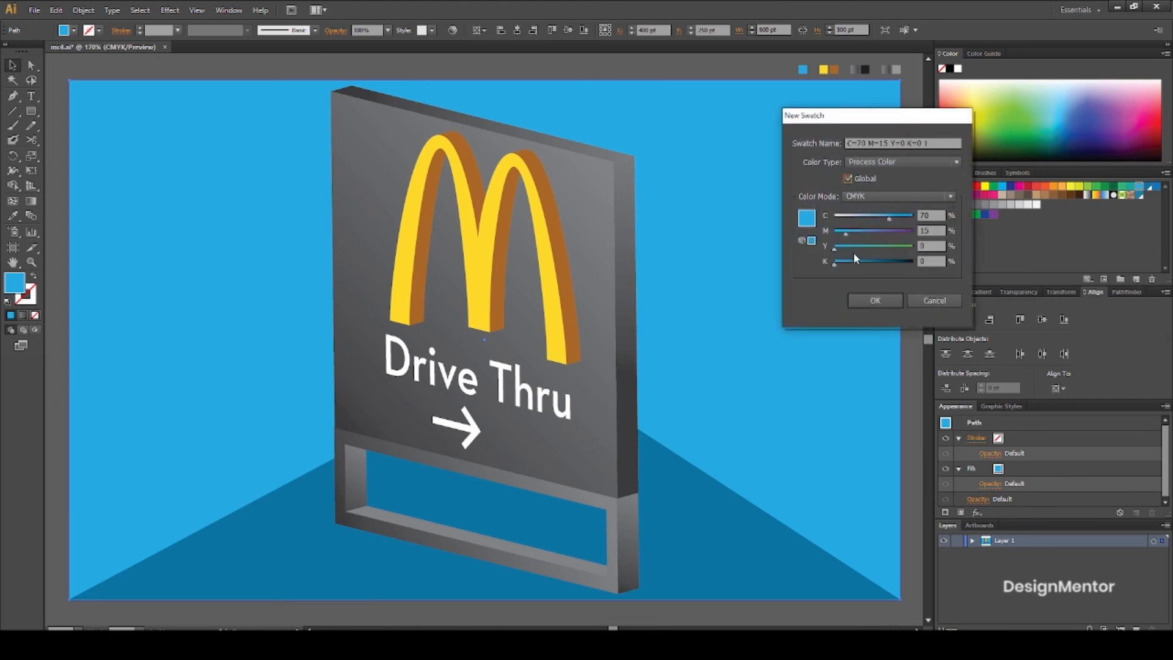
{"action": "left_click_drag", "start_coordinate": [836, 264], "coordinate": [845, 264]}
{"action": "left_click_drag", "start_coordinate": [891, 220], "coordinate": [898, 221]}
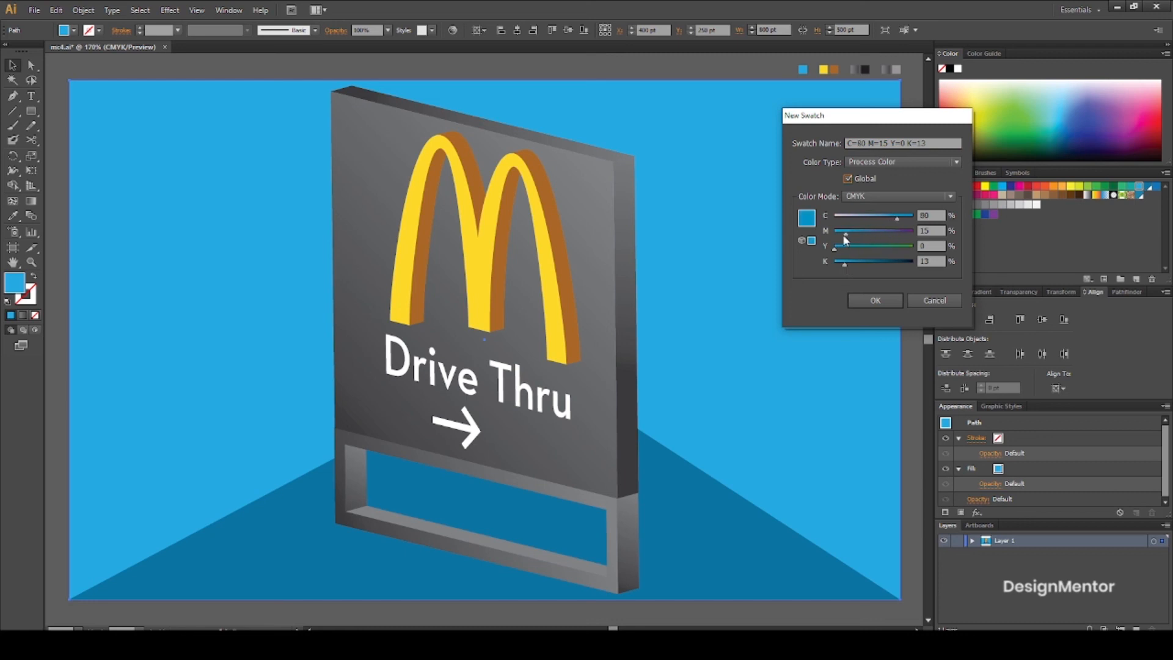
{"action": "left_click", "coordinate": [863, 298]}
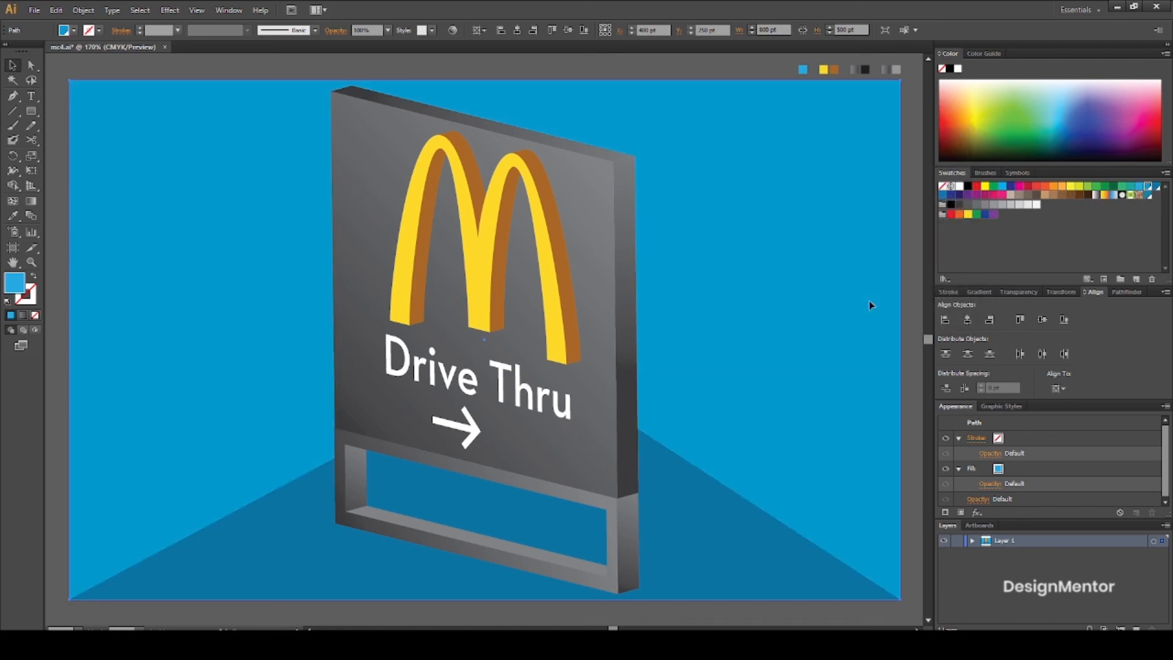
Raise the apex of the dark blue floor triangle slightly behind the sign
{"action": "left_click", "coordinate": [907, 536]}
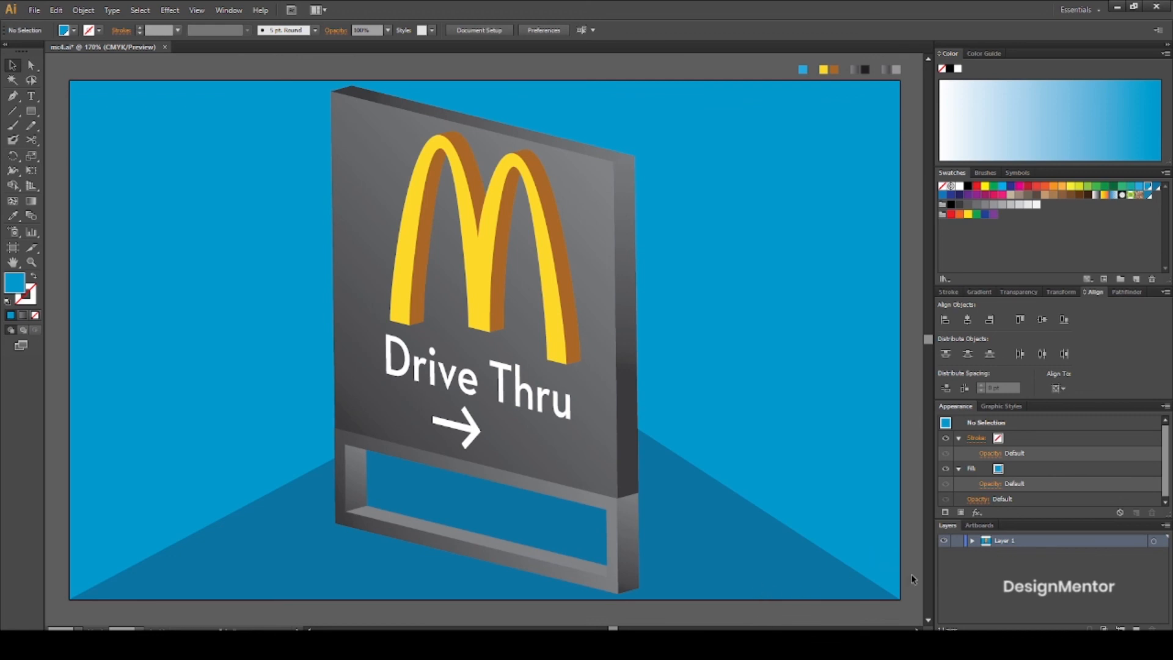
{"action": "left_click", "coordinate": [793, 567]}
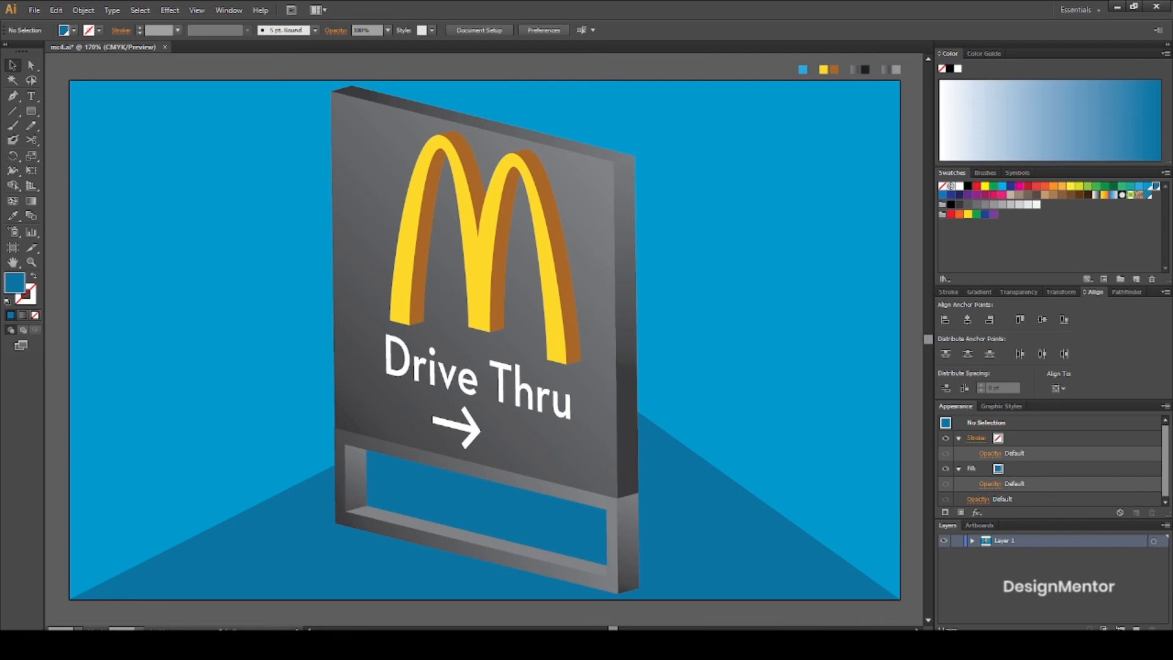
Ungroup the sign's upper panel so its arches, lettering and arrow can be selected separately
{"action": "left_click", "coordinate": [483, 435]}
{"action": "left_click", "coordinate": [273, 190]}
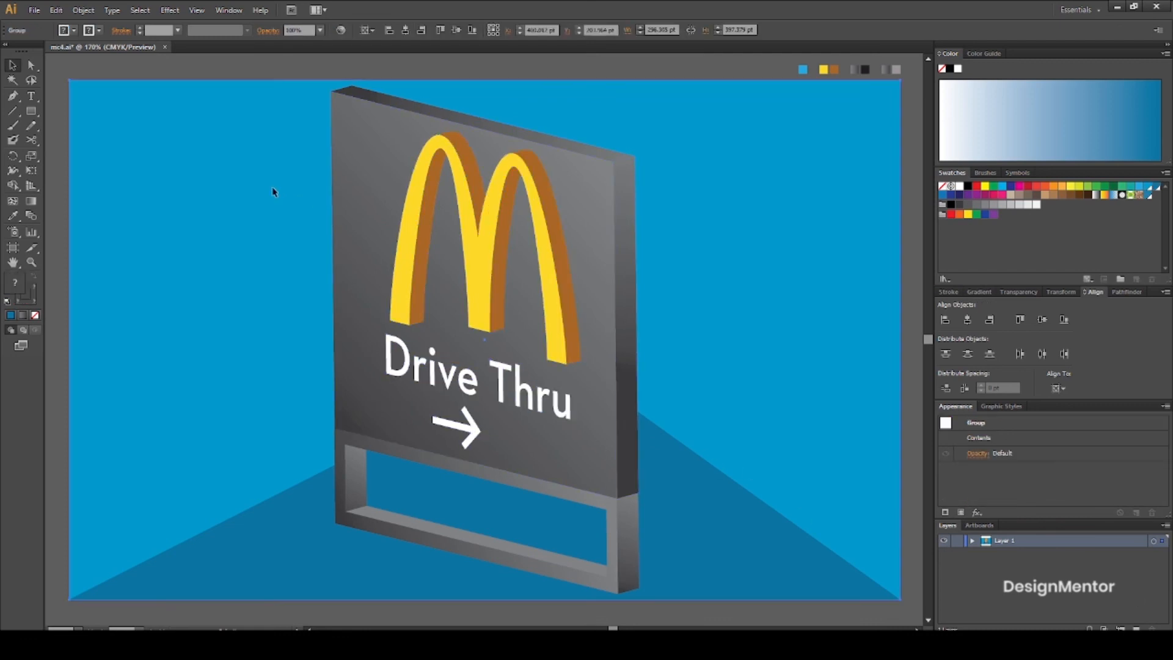
{"action": "left_click", "coordinate": [344, 190]}
{"action": "left_click", "coordinate": [83, 10]}
{"action": "left_click", "coordinate": [103, 71]}
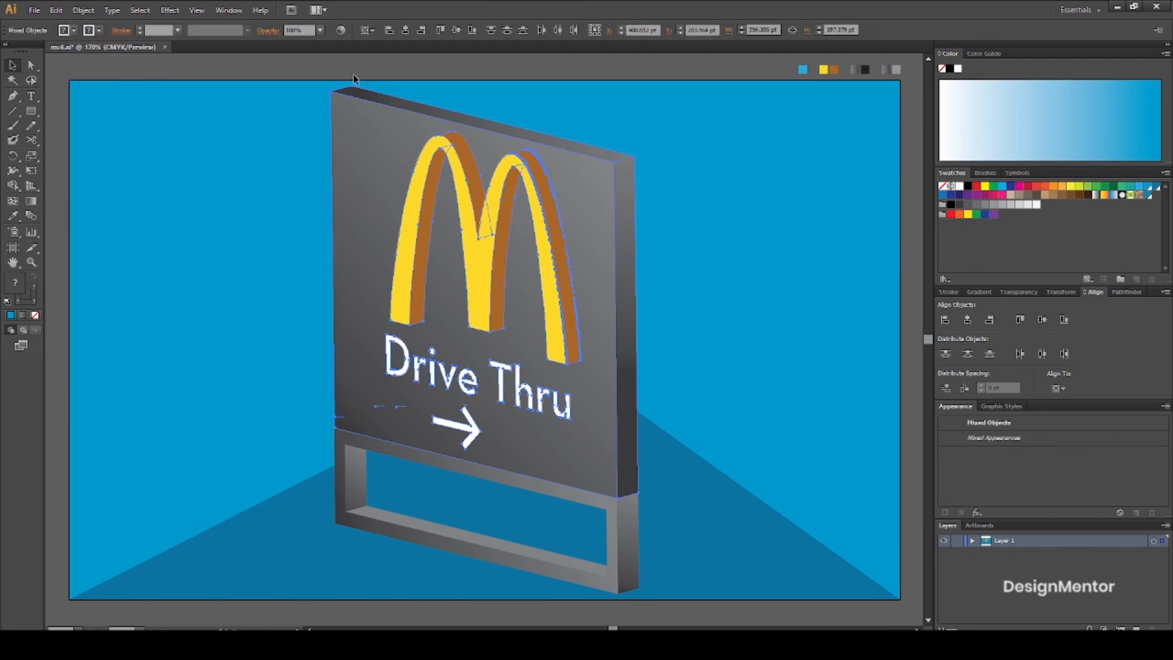
{"action": "left_click", "coordinate": [357, 73]}
Nudge the white arrow beneath the Drive Thru lettering slightly to the right
{"action": "left_click", "coordinate": [474, 431]}
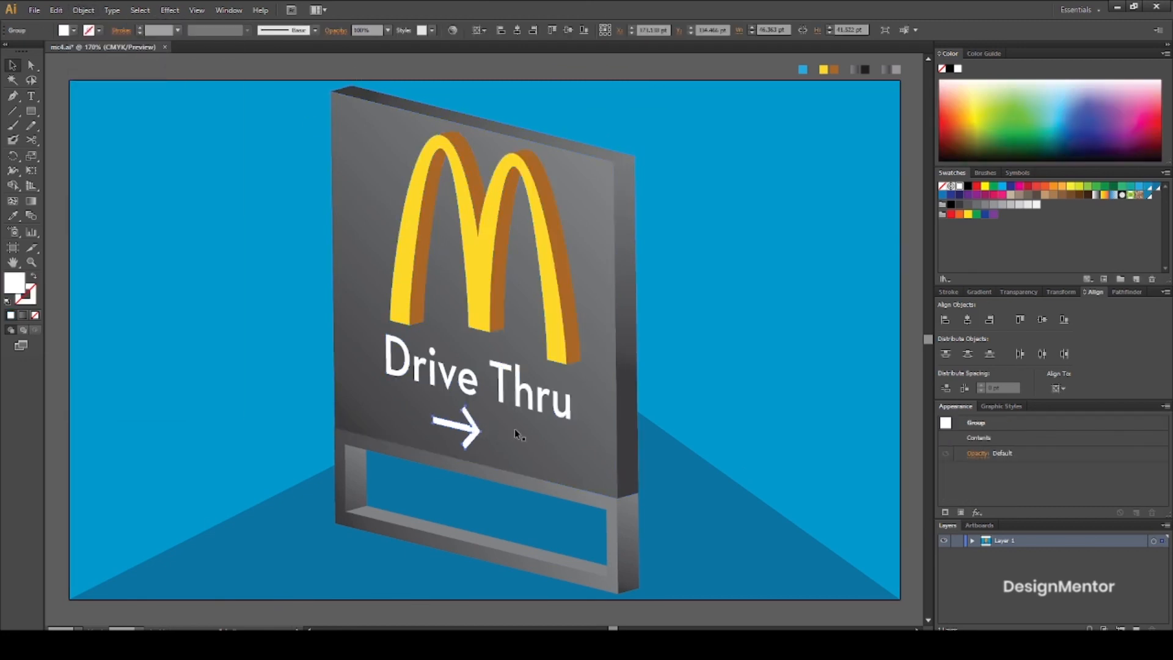
{"action": "key", "text": "Right"}
{"action": "key", "text": "Right"}
{"action": "key", "text": "Right"}
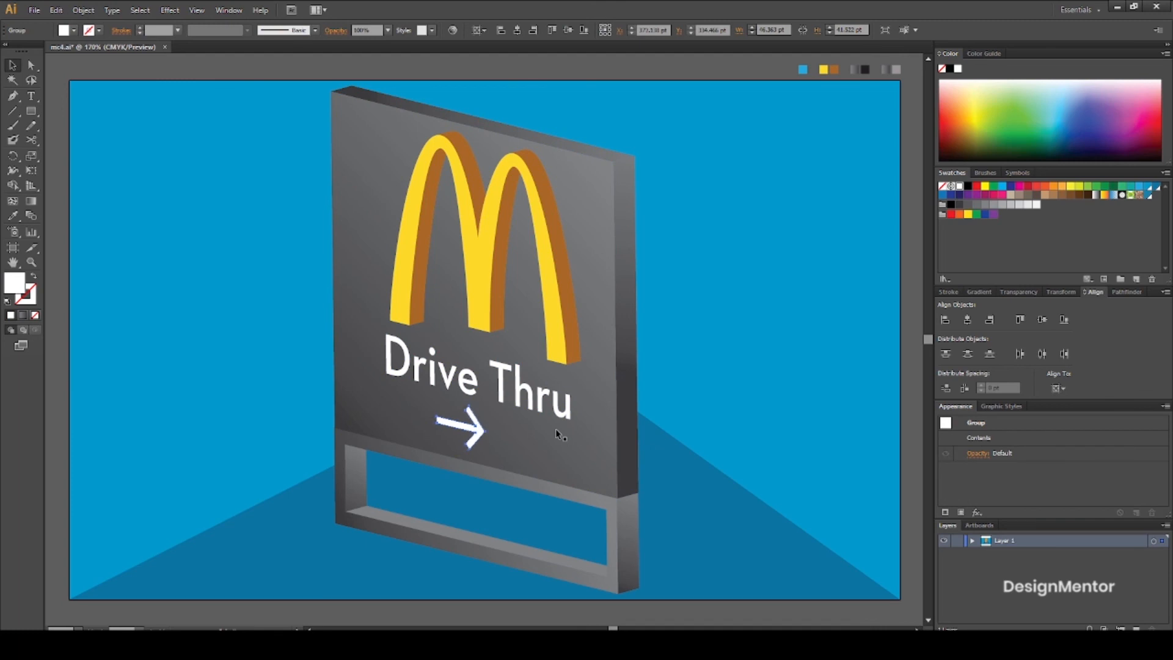
{"action": "left_click", "coordinate": [780, 173]}
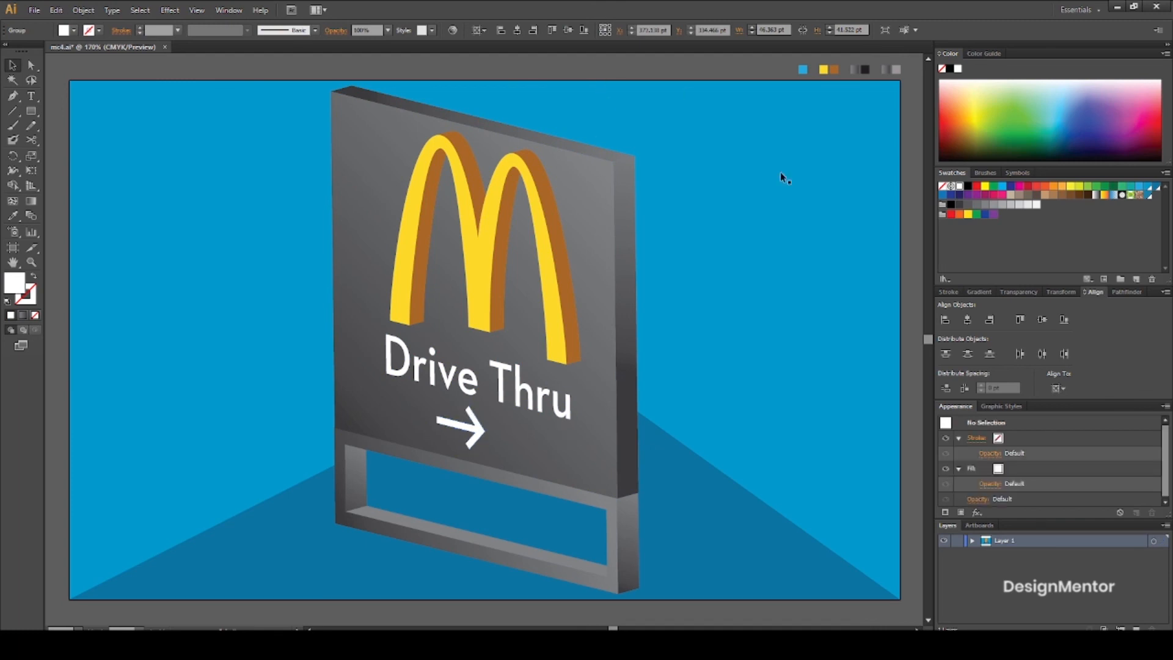